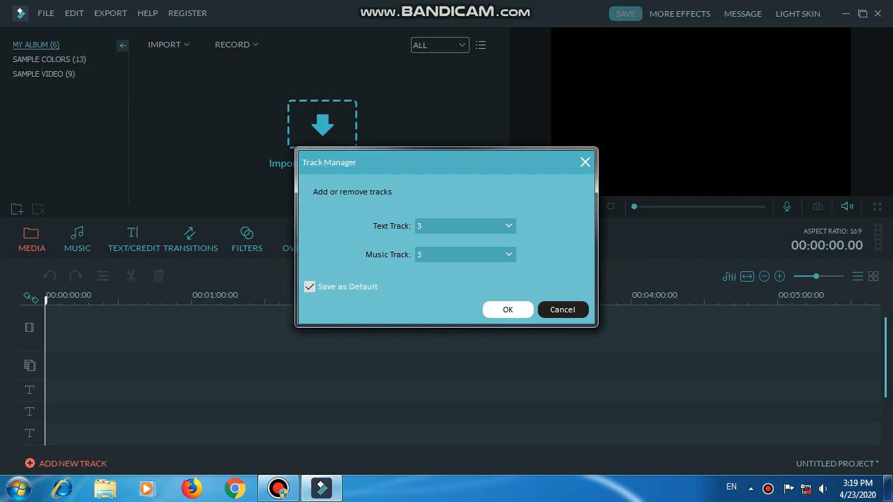
# Step: Confirm three text tracks and three music tracks for the timeline, saved as the default
pyautogui.click(508, 309)
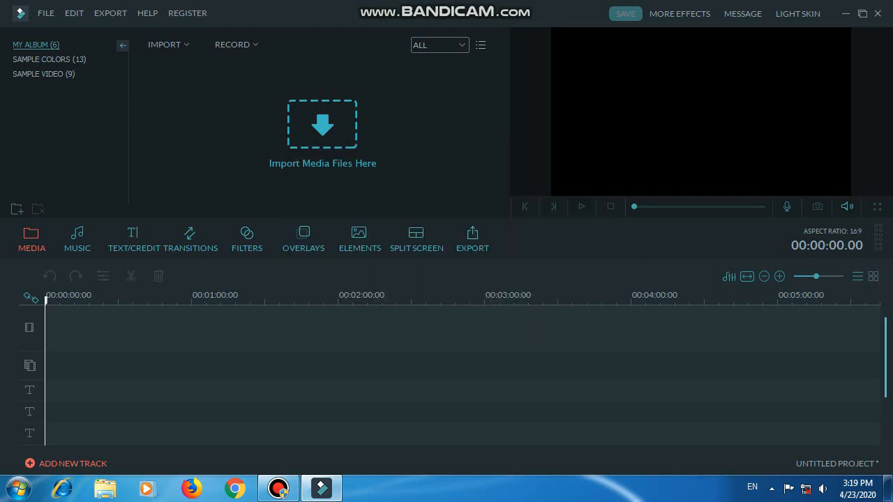
pyautogui.scroll(3, 460, 376)
# Step: Browse the Sample Colors and Sample Video collections in the media library
pyautogui.click(49, 59)
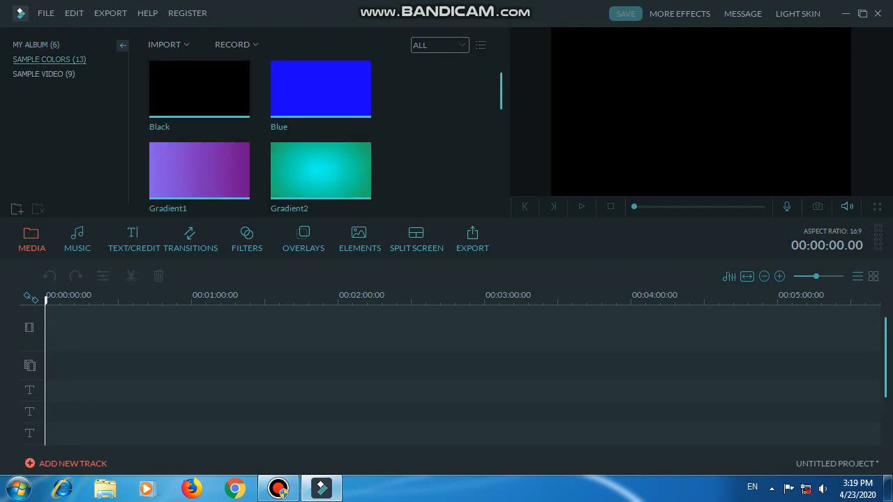
pyautogui.scroll(-5, 314, 132)
pyautogui.scroll(5, 321, 89)
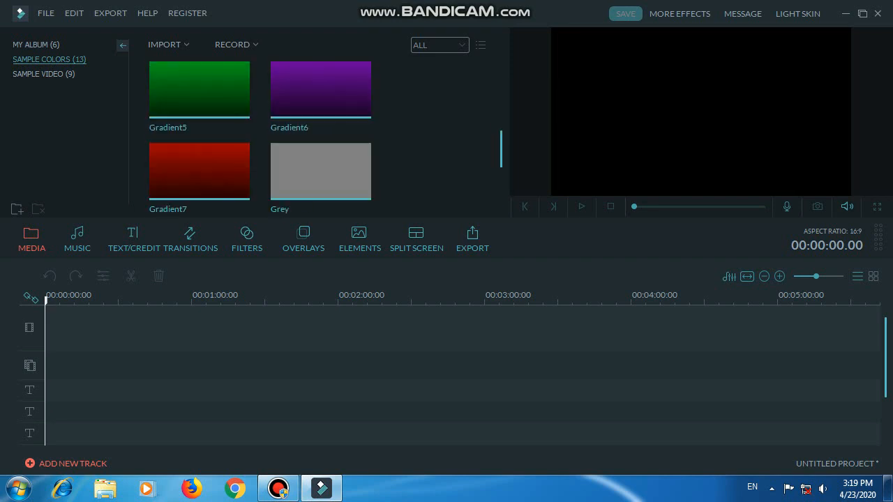
pyautogui.click(44, 74)
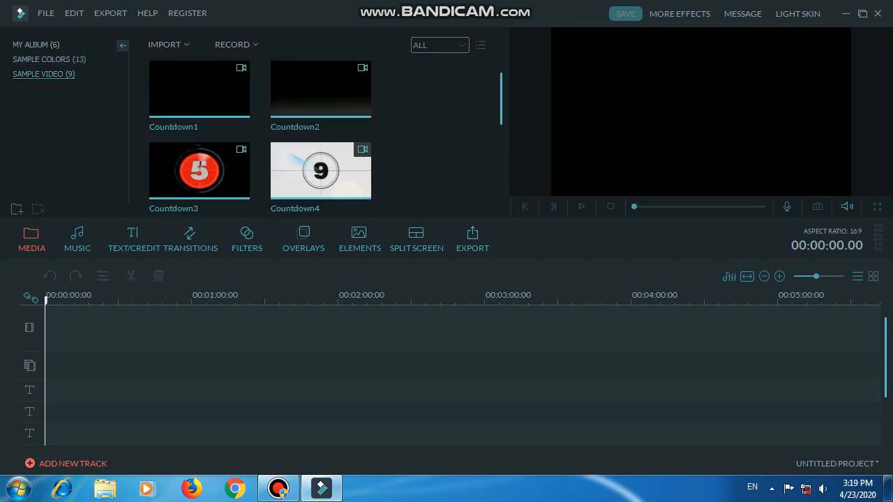
pyautogui.scroll(-5, 313, 133)
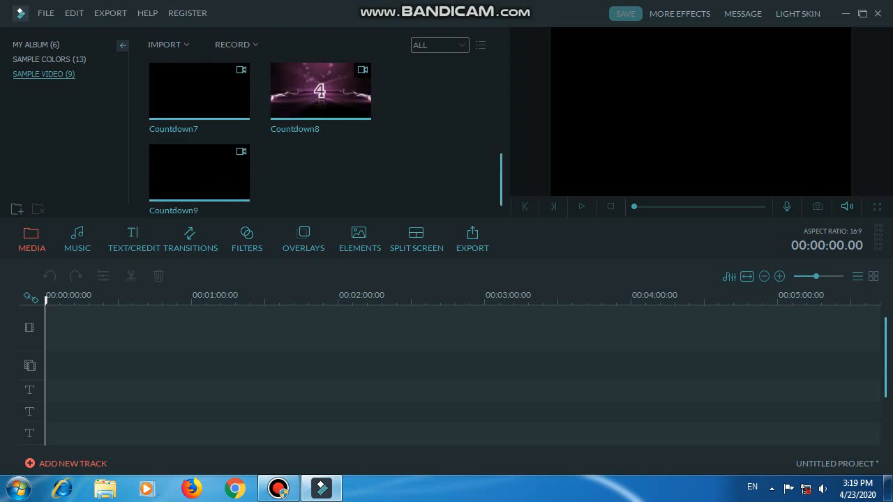
pyautogui.scroll(5, 313, 133)
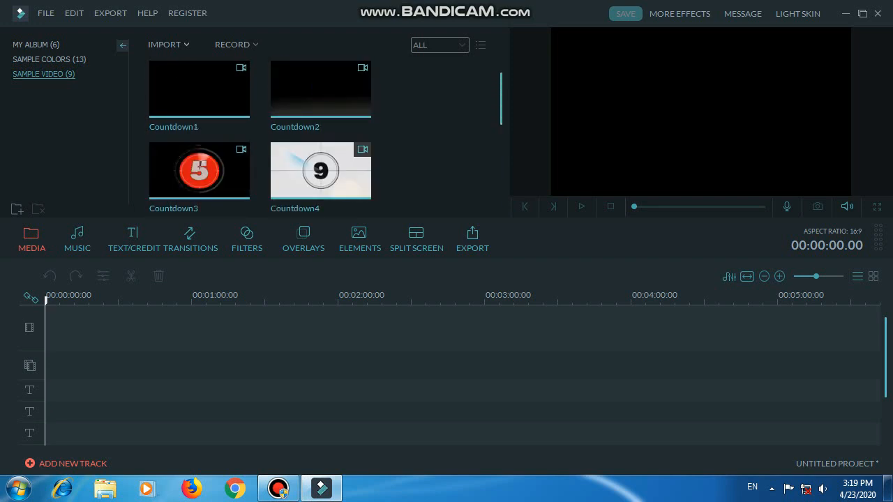
pyautogui.click(168, 44)
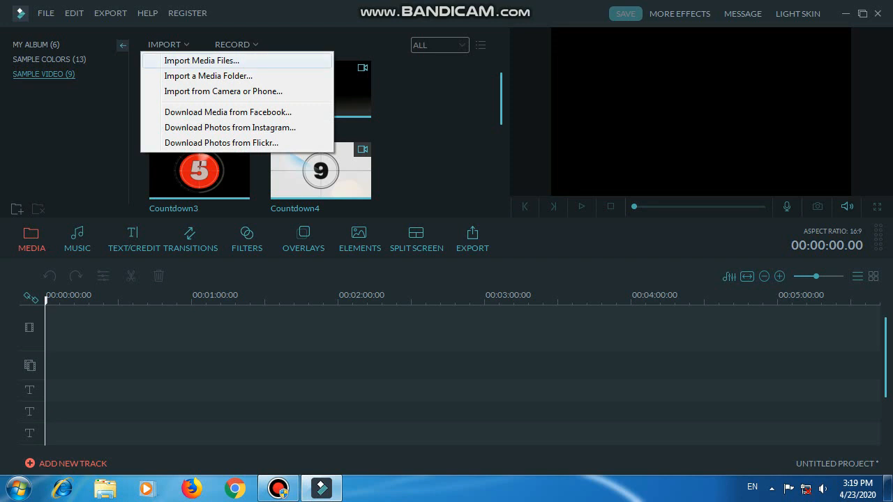
pyautogui.click(201, 60)
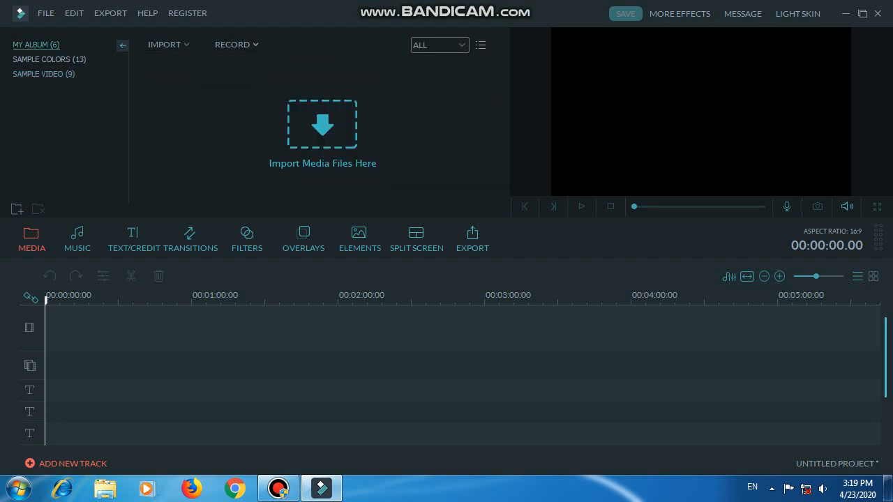
pyautogui.click(236, 45)
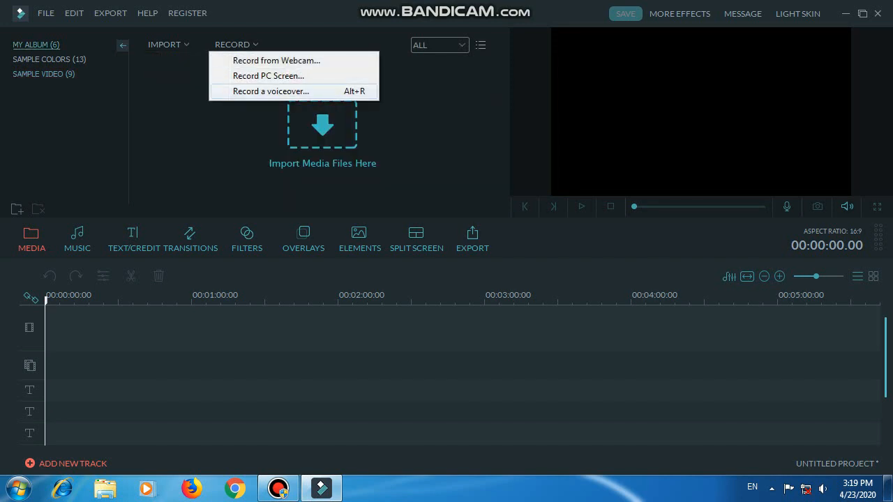
pyautogui.click(322, 126)
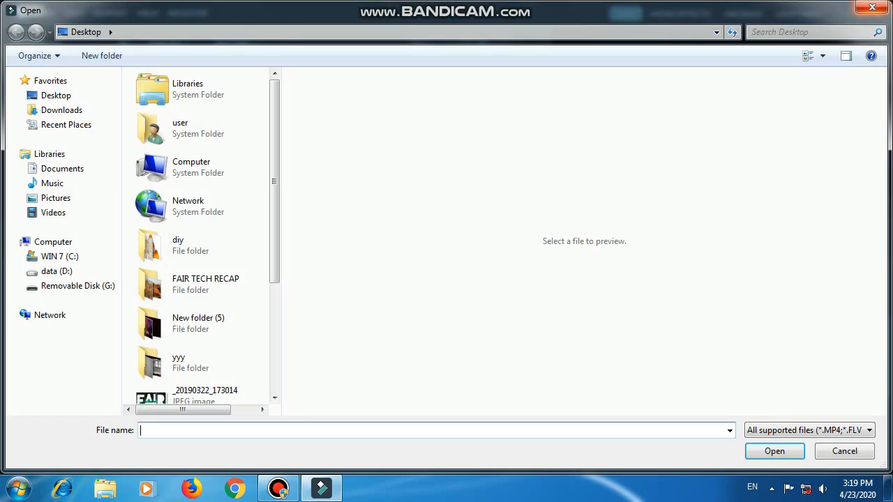
pyautogui.click(872, 7)
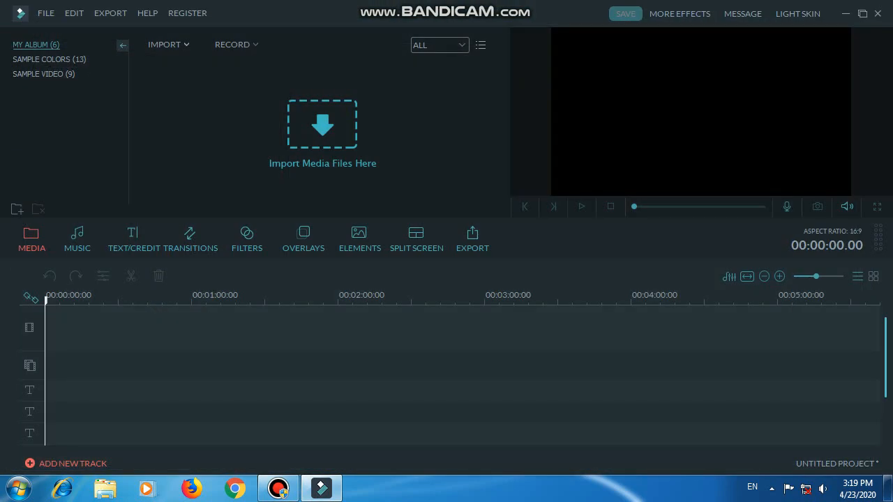
# Step: Import the microscope video file from the Desktop into the album
pyautogui.click(168, 43)
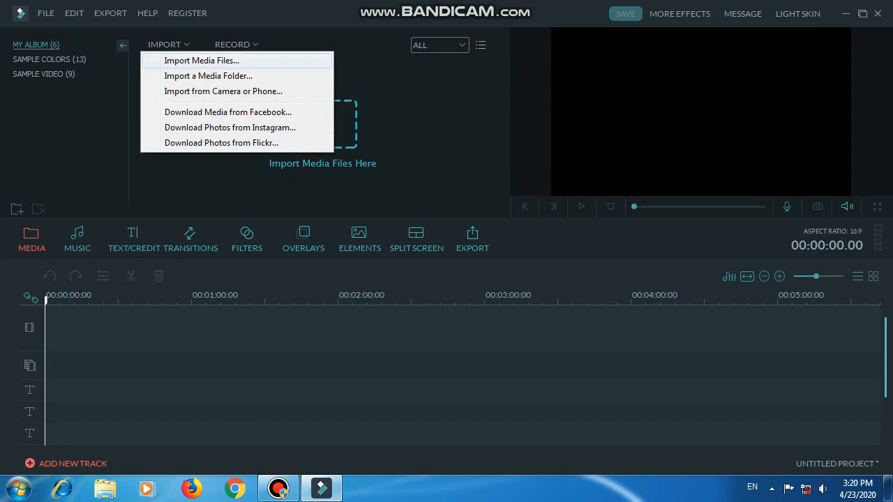
pyautogui.click(201, 61)
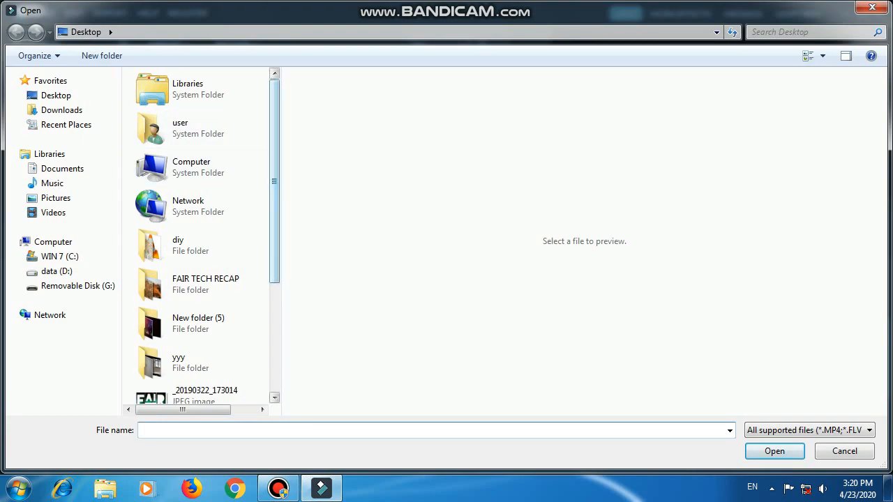
pyautogui.scroll(-4, 202, 237)
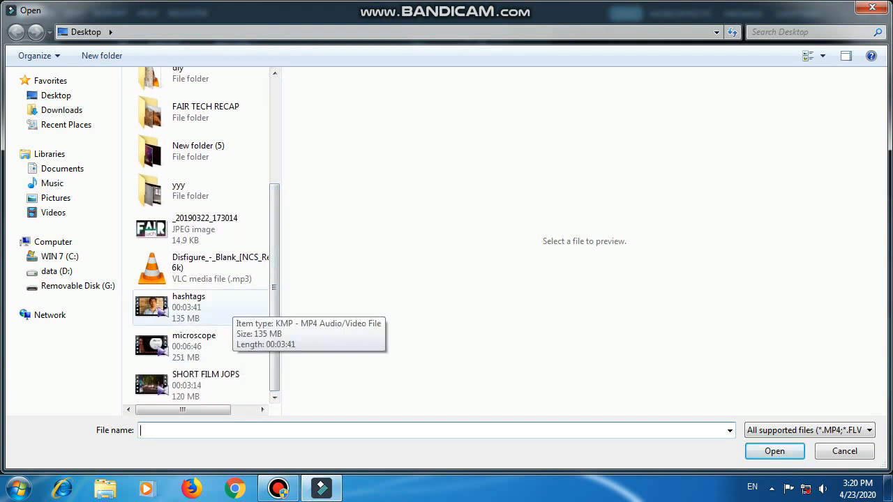
pyautogui.click(217, 346)
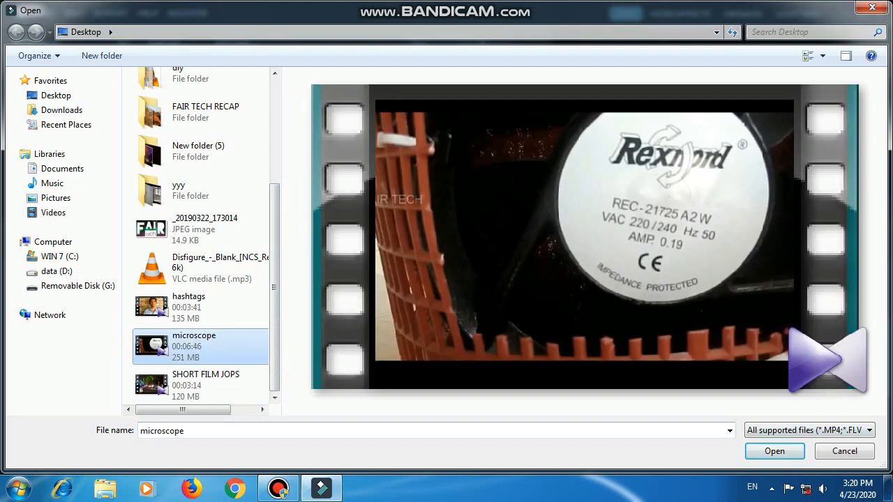
pyautogui.click(774, 450)
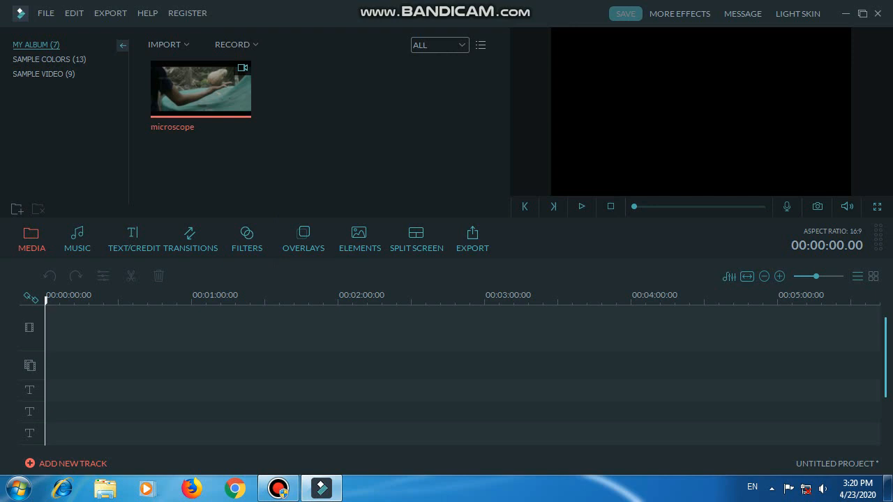
# Step: Add the microscope clip to the start of the video track and move the playhead to about 00:02:36
pyautogui.moveTo(214, 68)
pyautogui.click(200, 88)
pyautogui.click(200, 88)
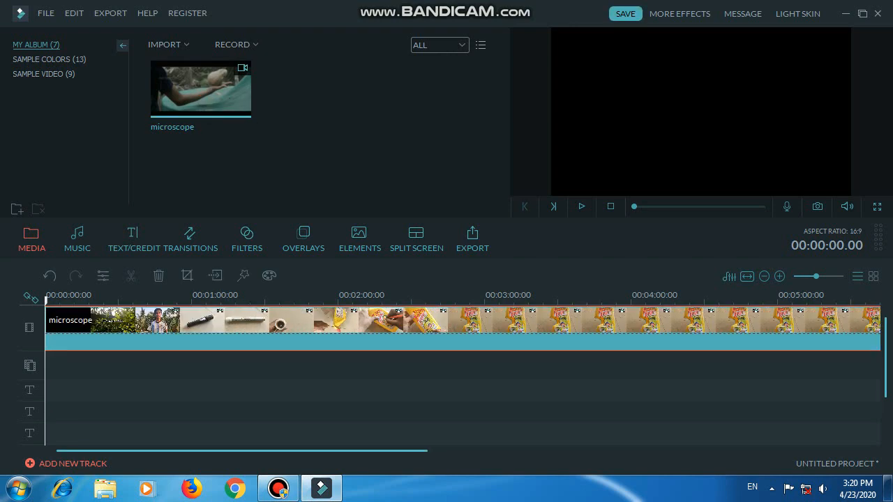
pyautogui.moveTo(45, 300); pyautogui.dragTo(426, 301)
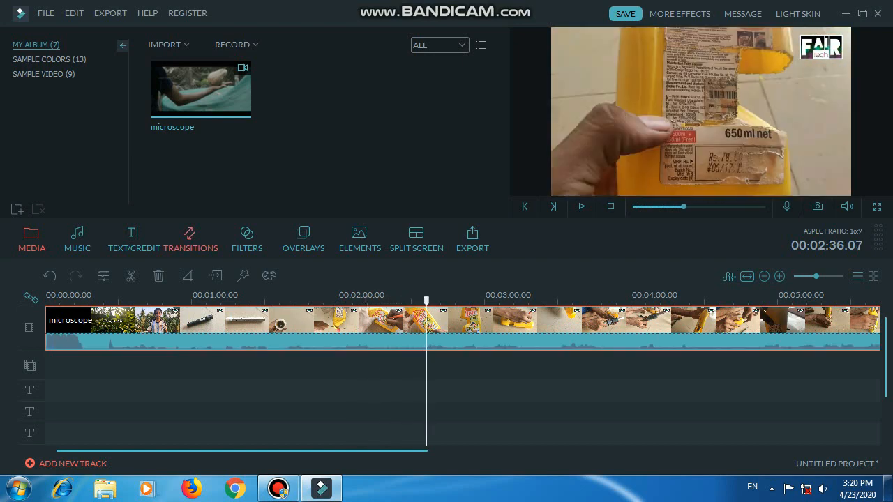
# Step: Look through the full music library and the music tracks on the timeline
pyautogui.click(77, 237)
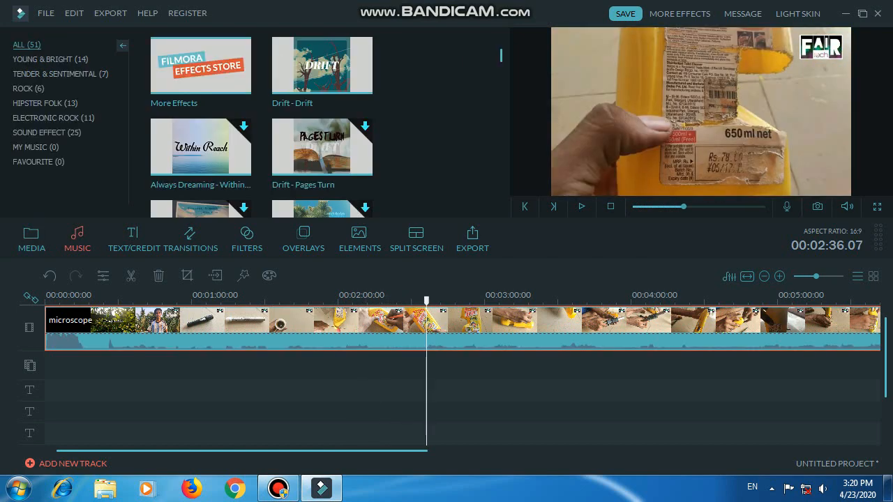
pyautogui.scroll(-3, 447, 376)
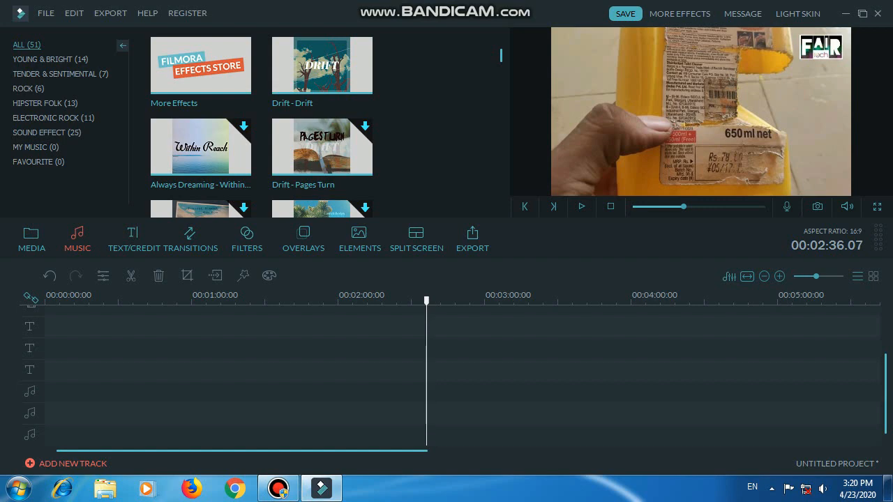
pyautogui.scroll(-12, 261, 125)
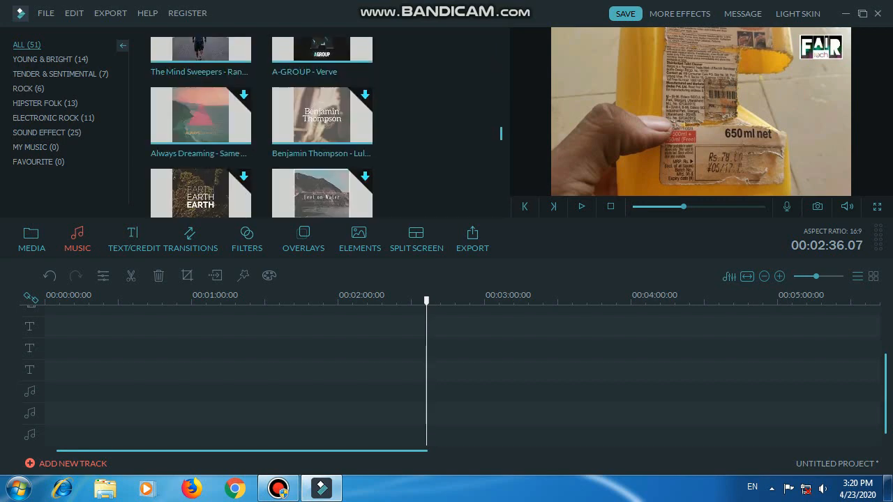
pyautogui.scroll(-10, 261, 126)
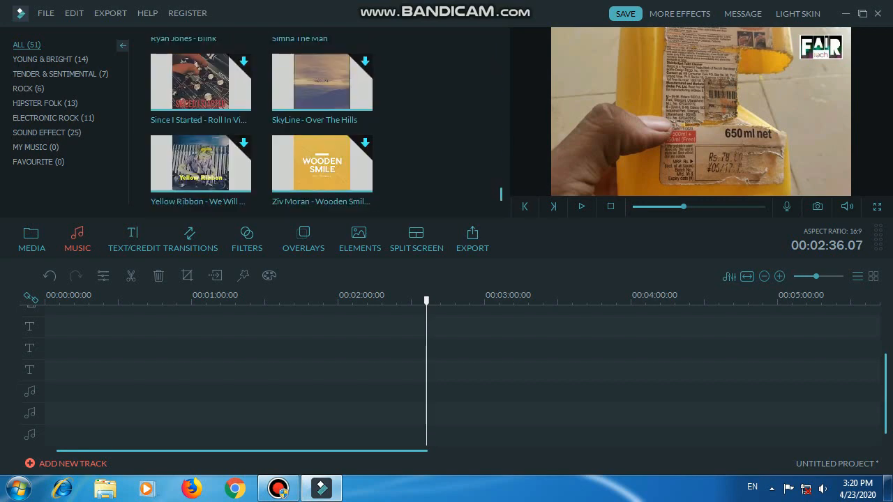
pyautogui.scroll(18, 261, 126)
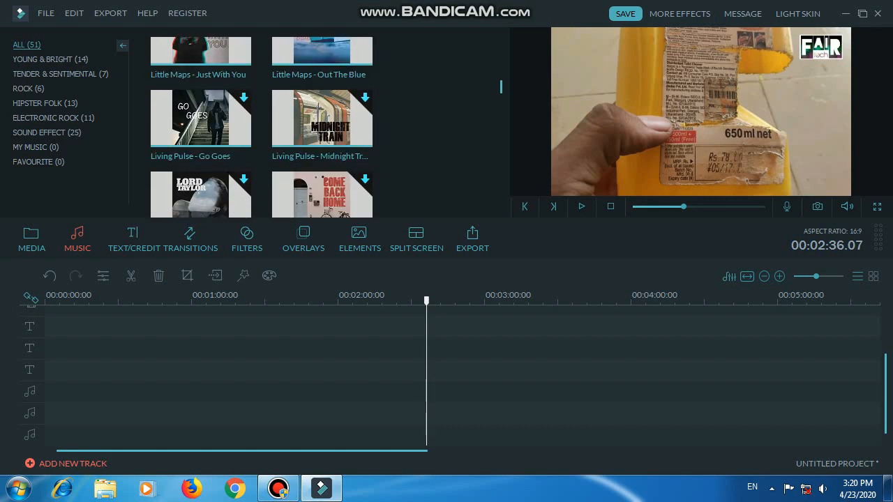
pyautogui.scroll(2, 262, 125)
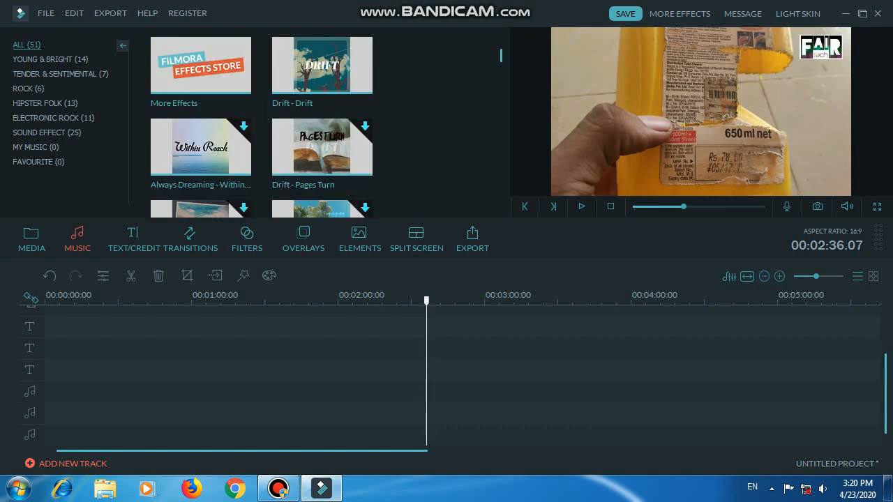
pyautogui.scroll(3, 446, 377)
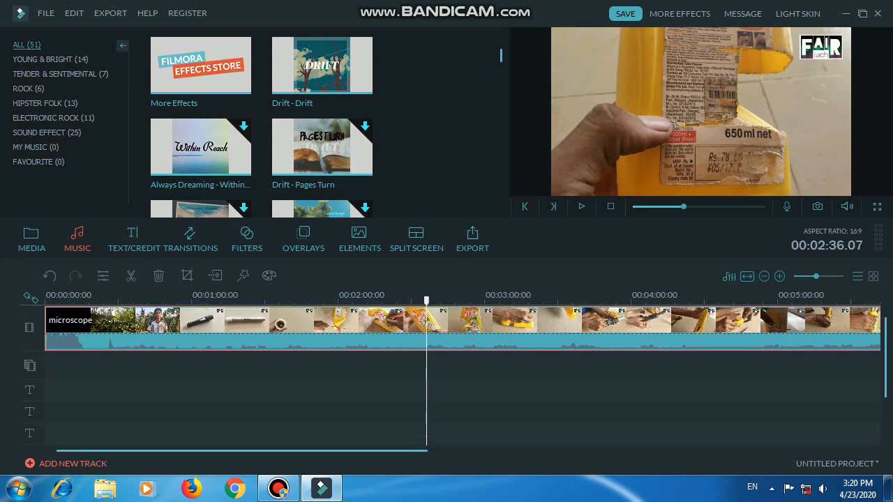
# Step: Look through the full collection of text and credit templates
pyautogui.click(132, 237)
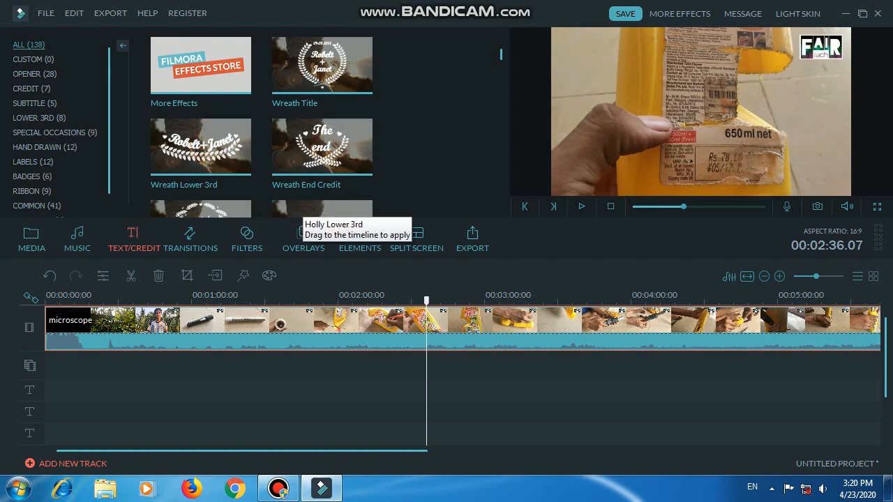
pyautogui.scroll(-3, 446, 376)
pyautogui.scroll(-8, 261, 125)
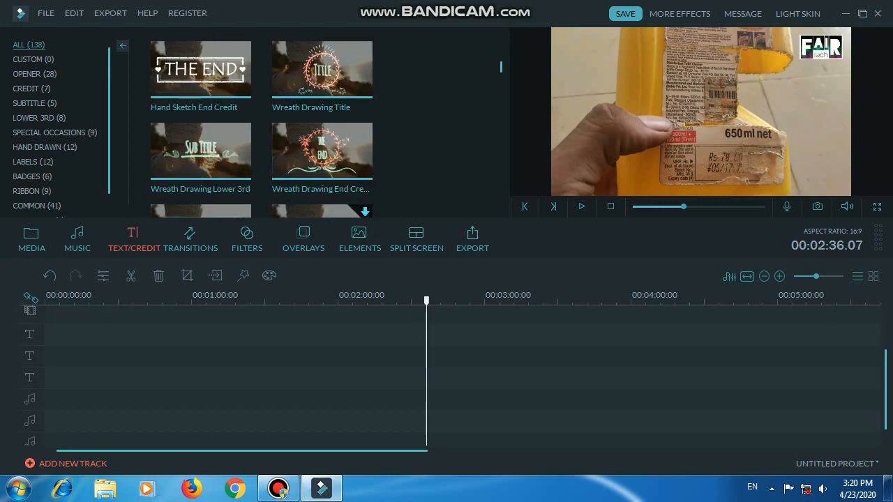
pyautogui.scroll(-10, 262, 126)
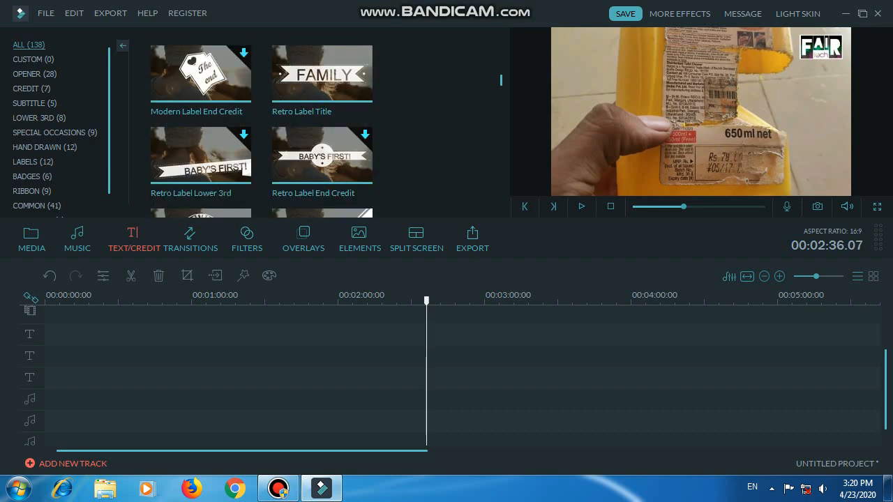
pyautogui.scroll(-10, 262, 125)
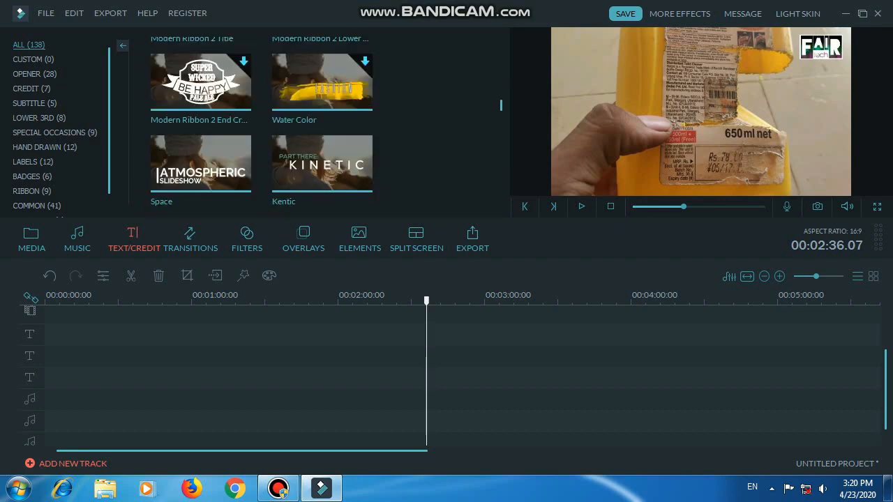
pyautogui.scroll(-10, 262, 125)
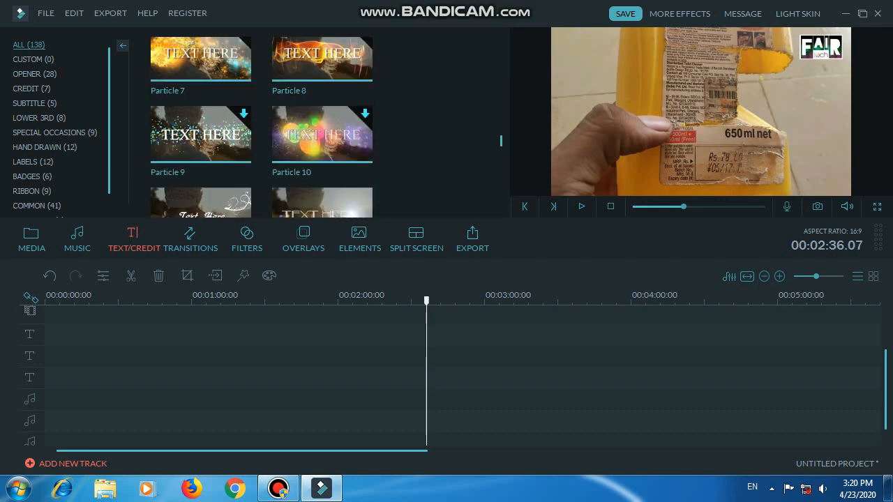
pyautogui.scroll(-8, 261, 125)
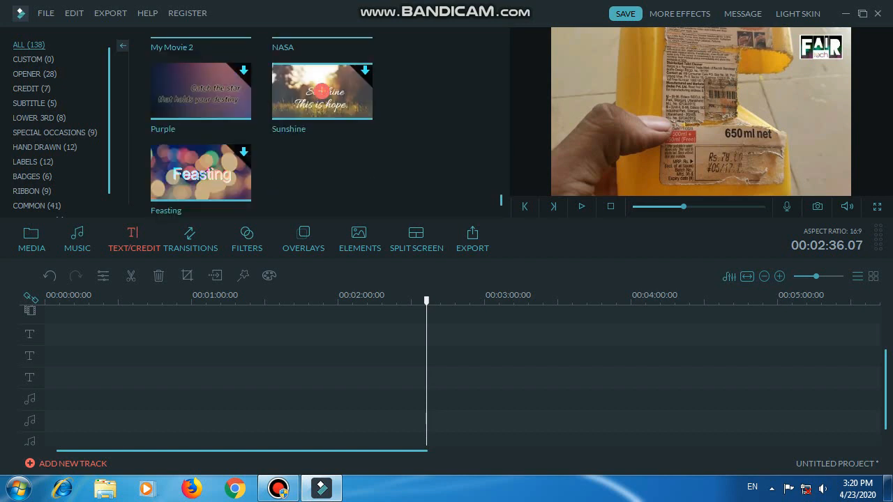
# Step: Examine the text and credit template categories one by one, from Opener, Credit and Subtitle through Common and Favourite
pyautogui.click(35, 74)
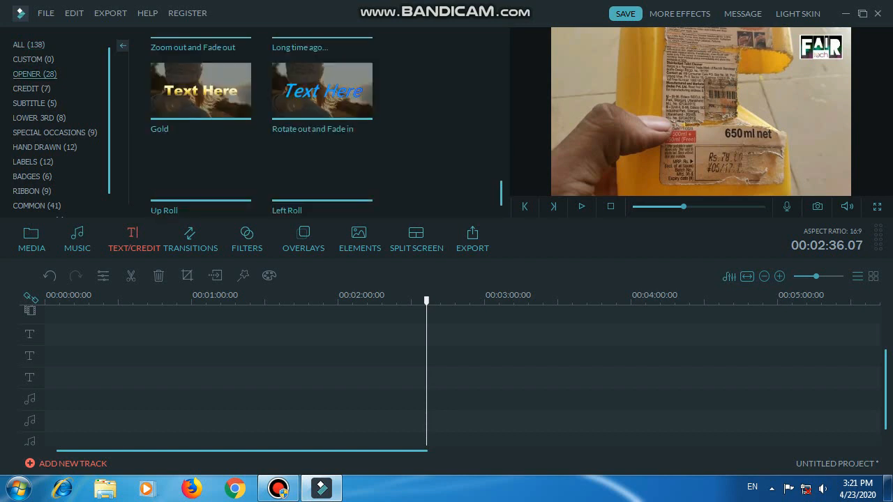
pyautogui.click(25, 89)
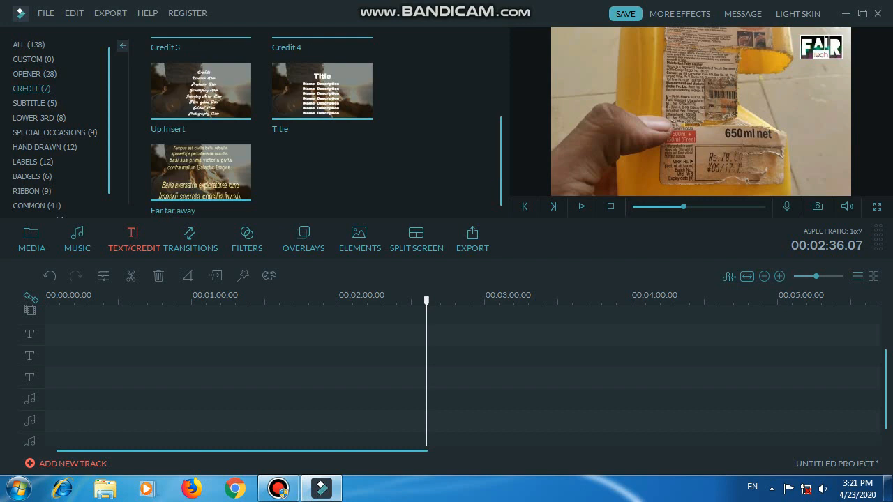
pyautogui.click(34, 103)
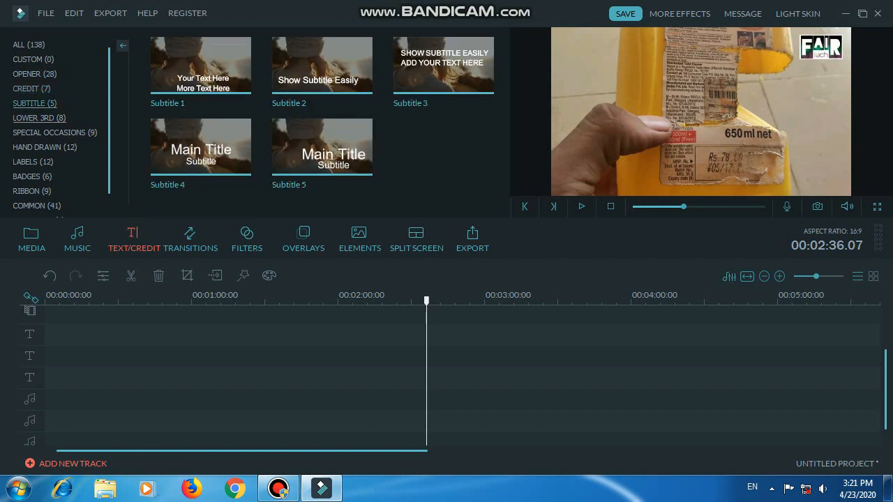
pyautogui.click(39, 118)
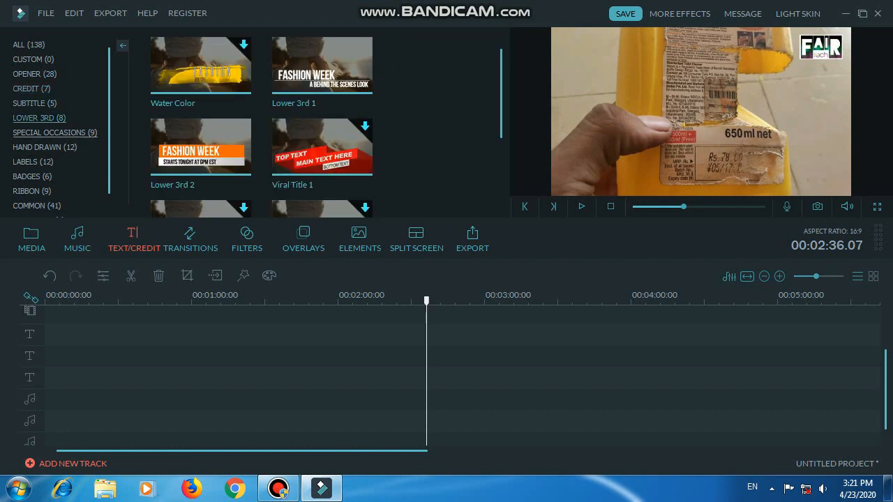
pyautogui.click(54, 132)
pyautogui.click(44, 147)
pyautogui.click(33, 162)
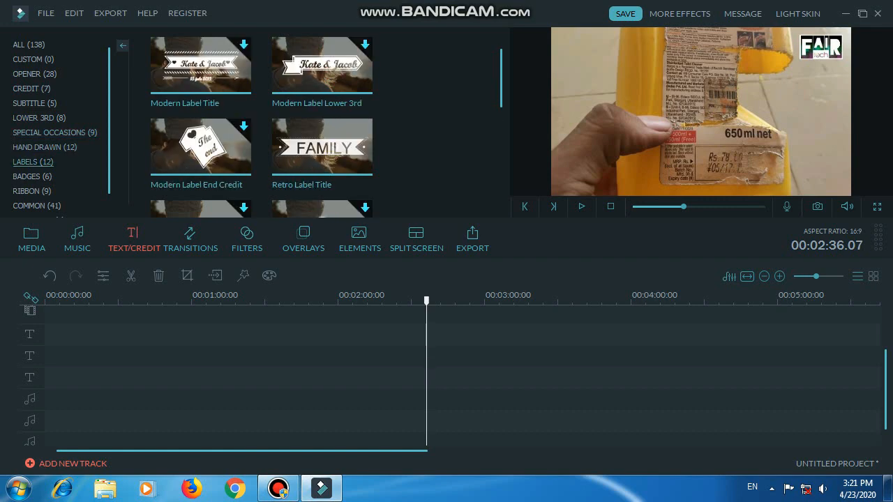
pyautogui.click(31, 176)
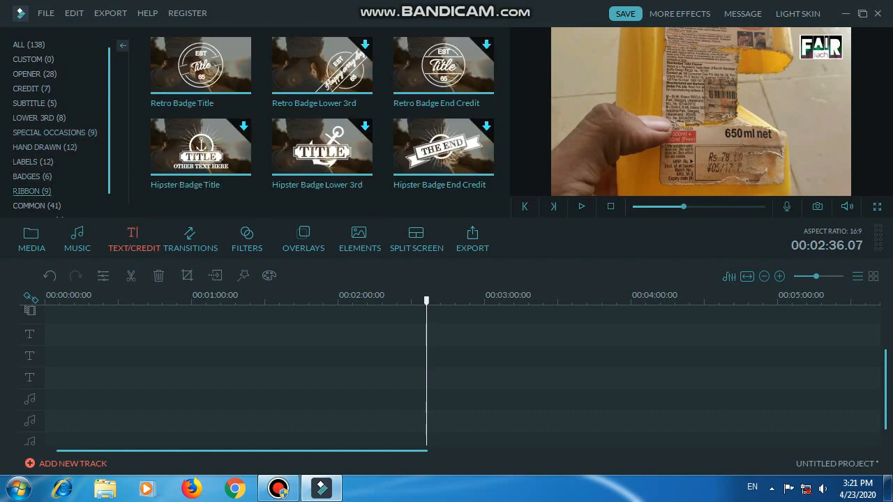
pyautogui.click(26, 191)
pyautogui.click(37, 206)
pyautogui.scroll(-1, 37, 206)
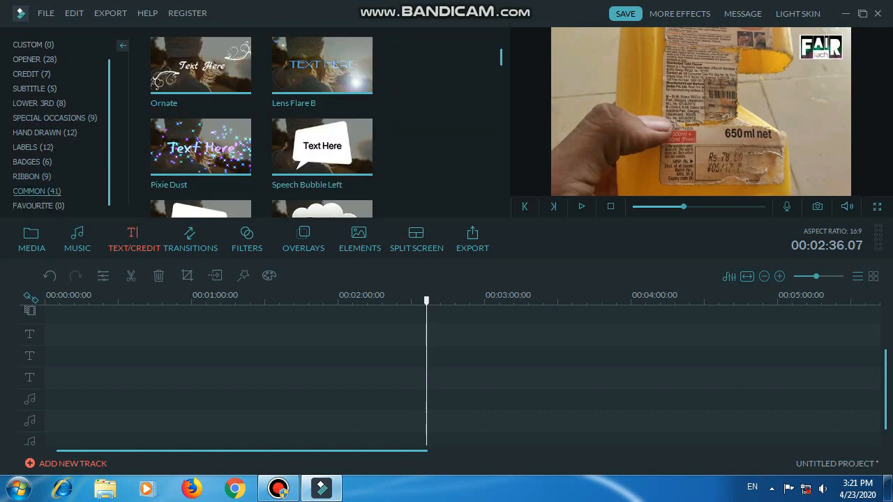
pyautogui.click(37, 206)
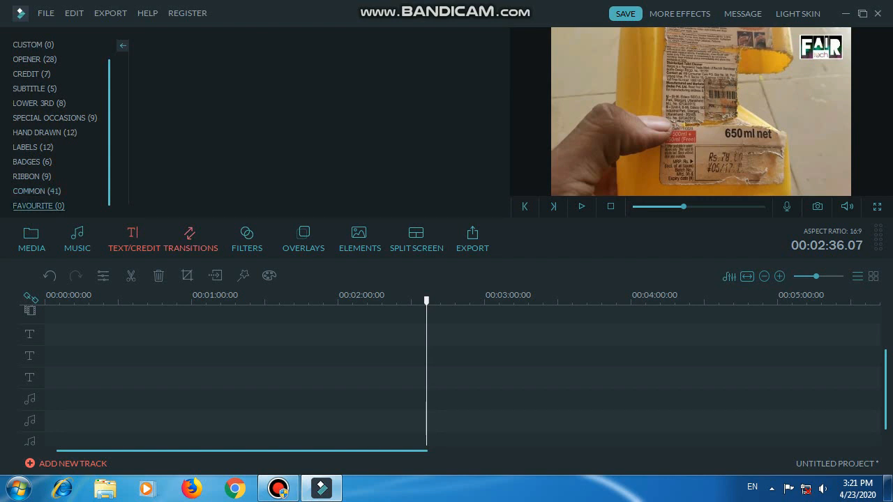
# Step: Preview the Bar, Blind, Blind_1, Col_split_2 and Col_split transitions from the full transitions library
pyautogui.click(189, 239)
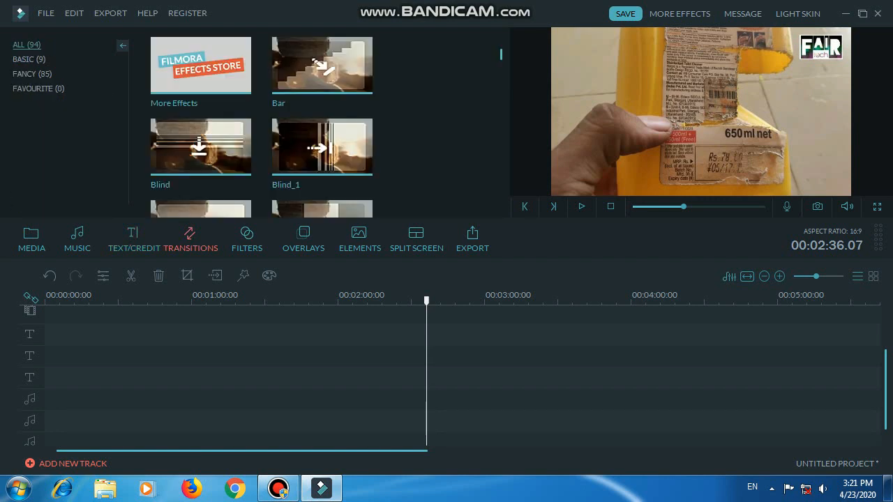
pyautogui.moveTo(321, 147)
pyautogui.click(357, 80)
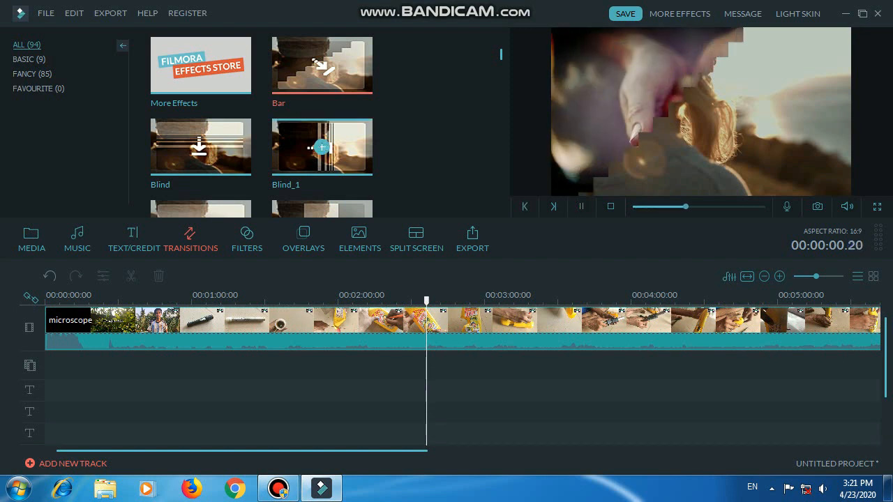
pyautogui.click(200, 147)
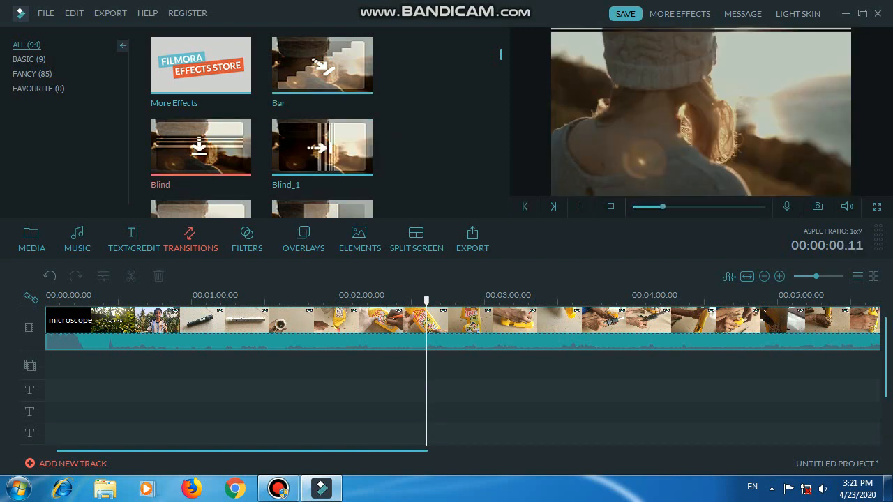
pyautogui.click(321, 146)
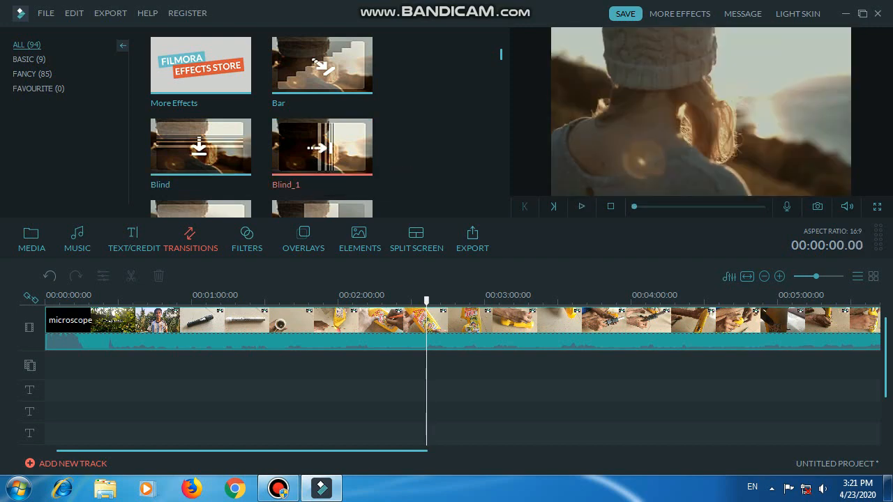
pyautogui.scroll(-5, 321, 148)
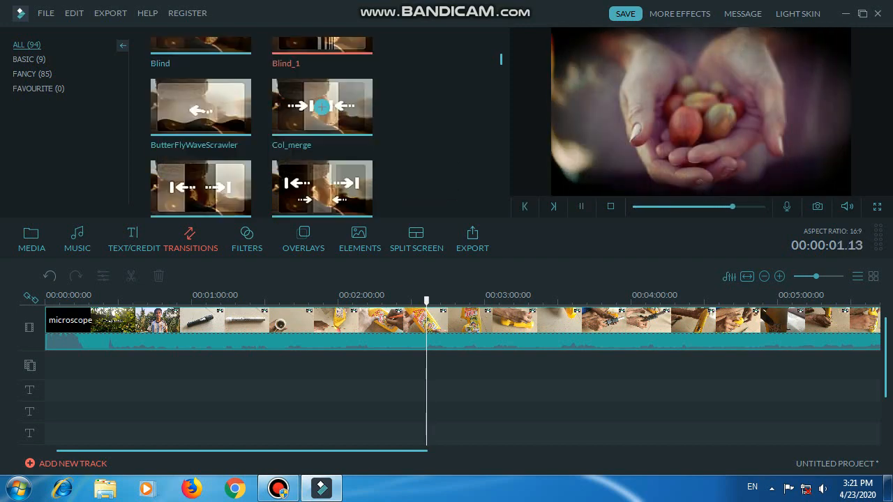
pyautogui.scroll(3, 321, 107)
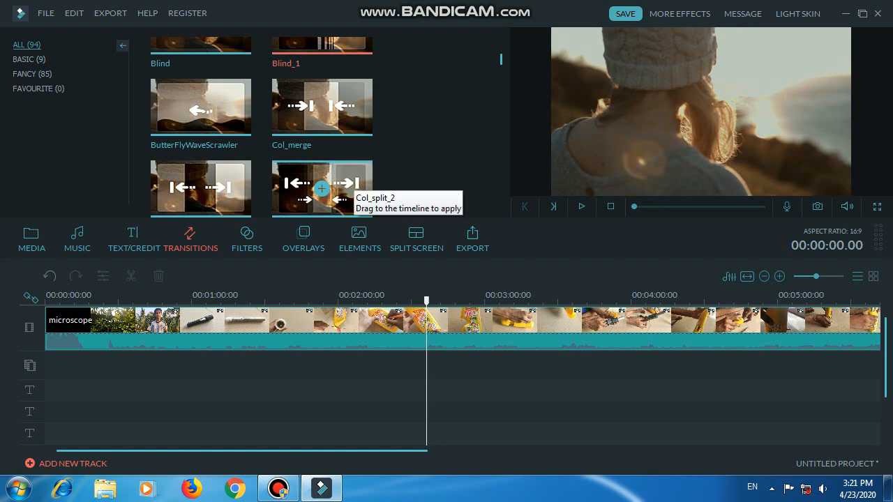
pyautogui.click(322, 187)
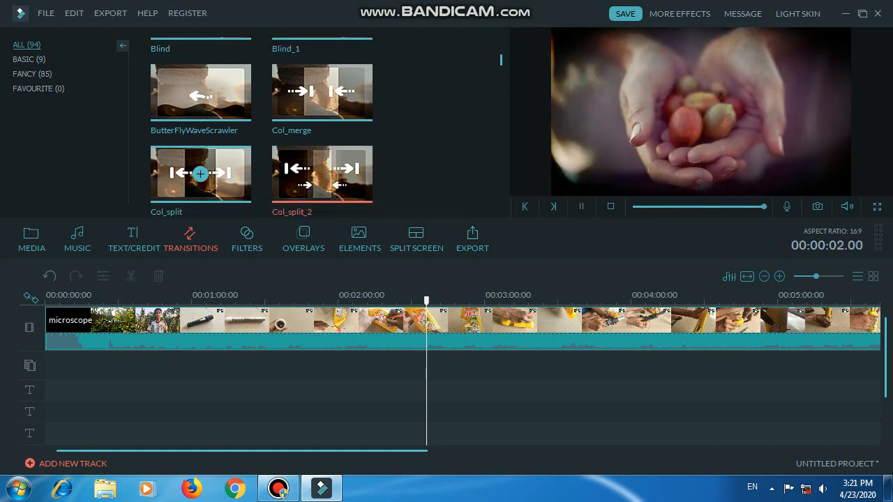
pyautogui.click(201, 173)
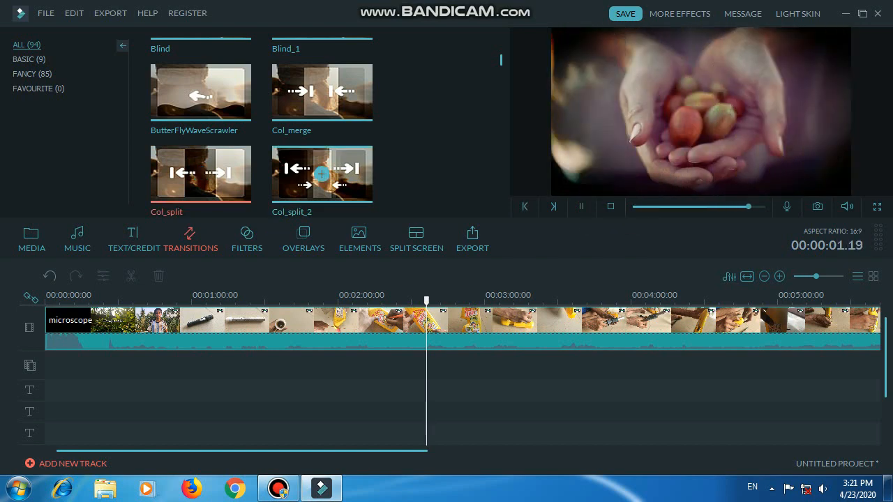
# Step: Look through the rest of the transitions collection down to the Heart transition
pyautogui.scroll(-10, 321, 174)
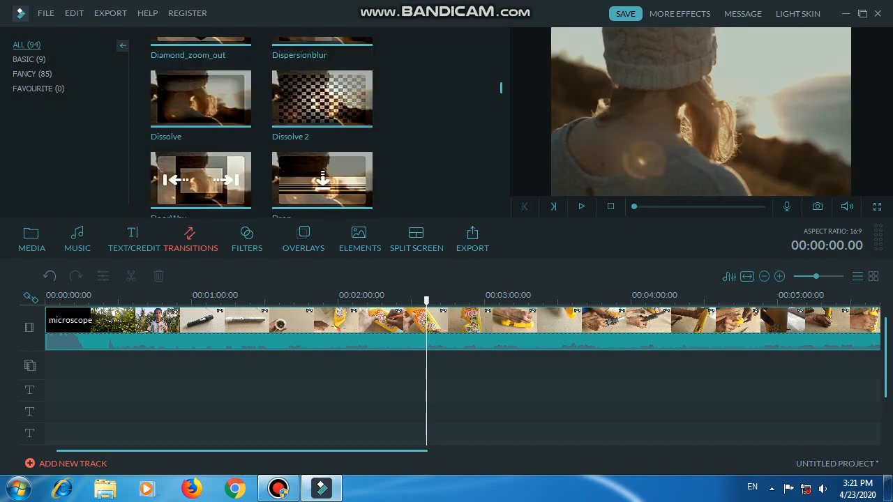
pyautogui.scroll(-9, 261, 127)
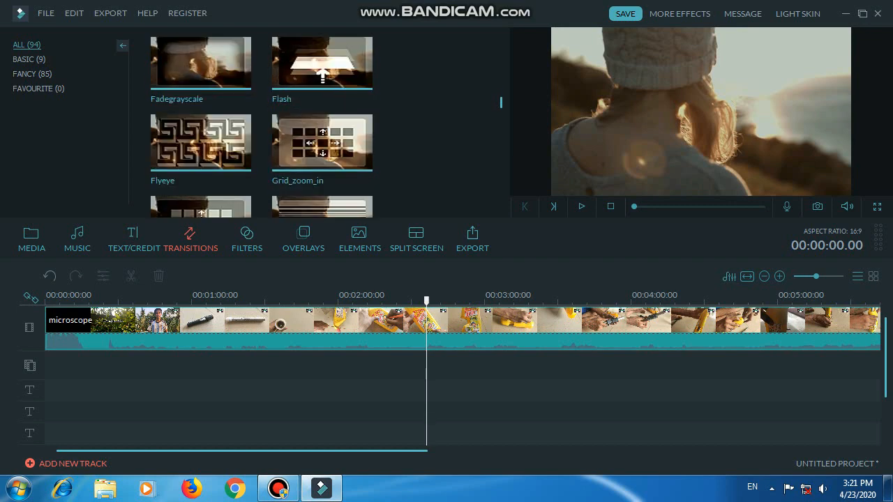
pyautogui.scroll(-8, 261, 126)
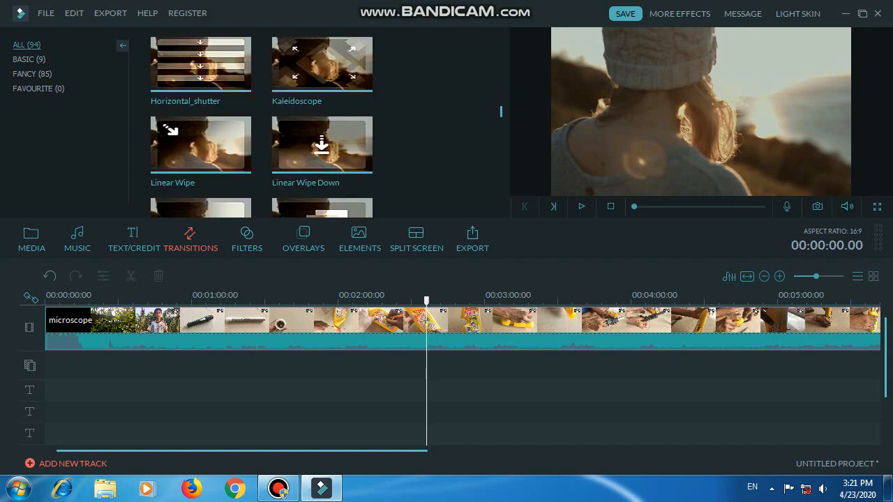
pyautogui.scroll(-12, 262, 127)
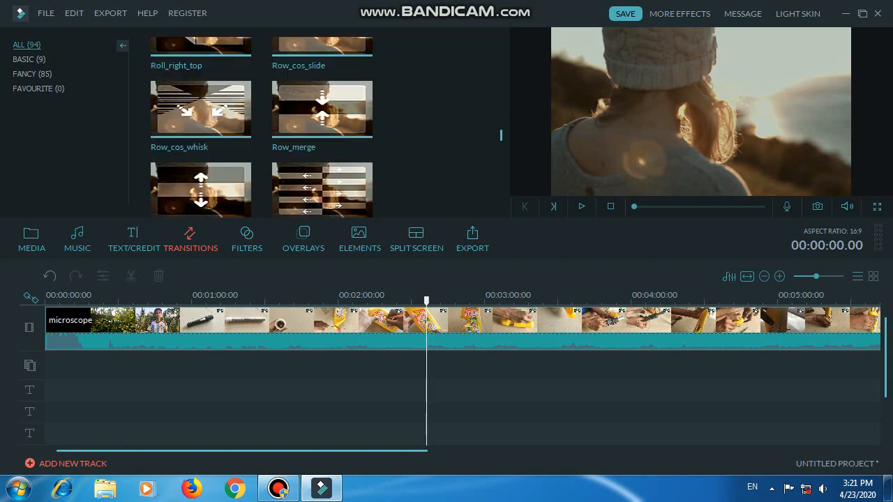
pyautogui.scroll(-12, 262, 127)
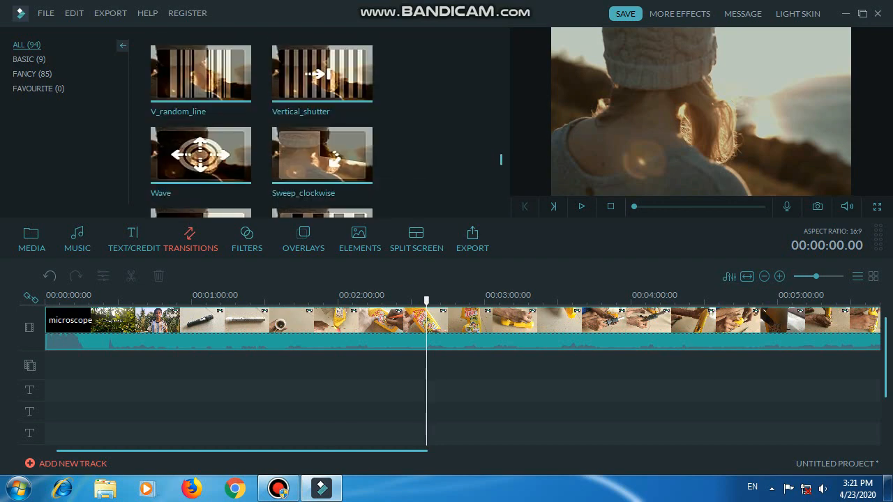
pyautogui.scroll(-10, 262, 127)
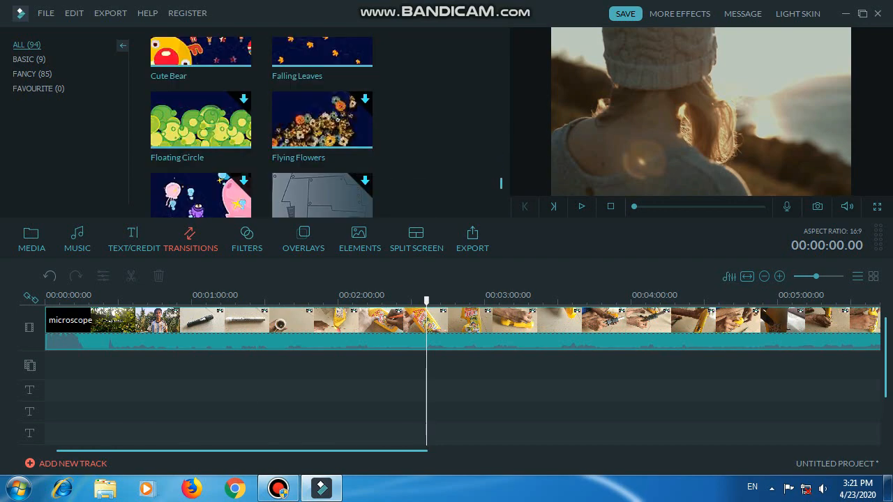
pyautogui.scroll(-10, 261, 127)
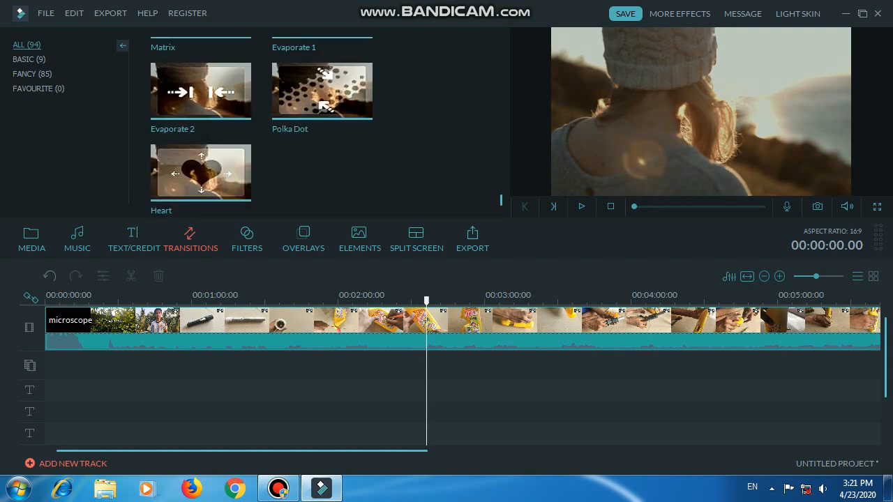
# Step: Add the Particle 1 filter to the filter track at 00:02:36.07 and play back that part of the clip
pyautogui.click(247, 237)
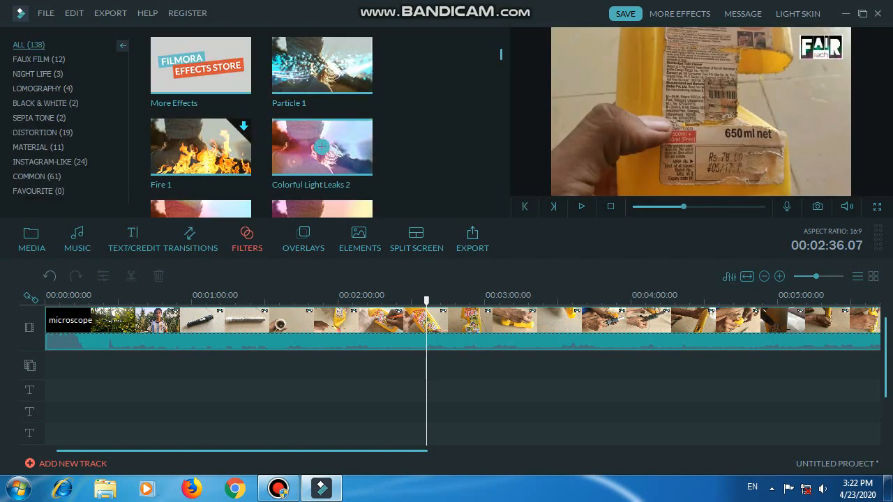
pyautogui.moveTo(321, 64); pyautogui.dragTo(431, 361)
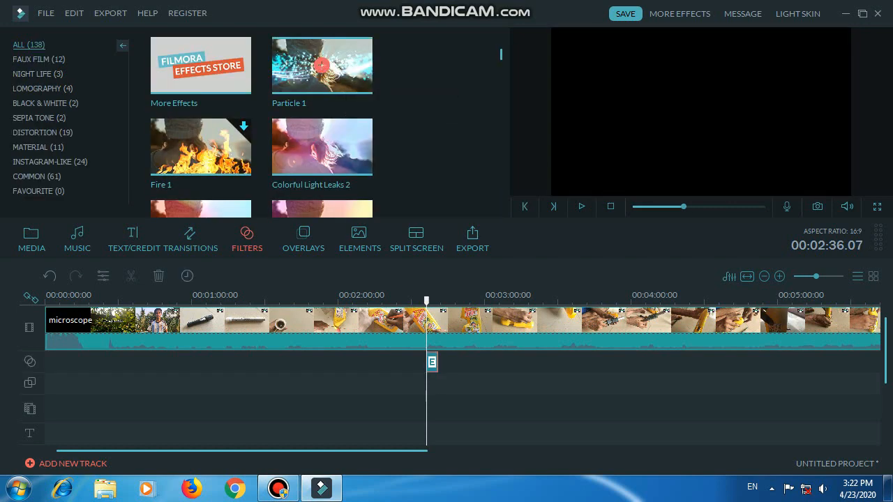
pyautogui.click(580, 206)
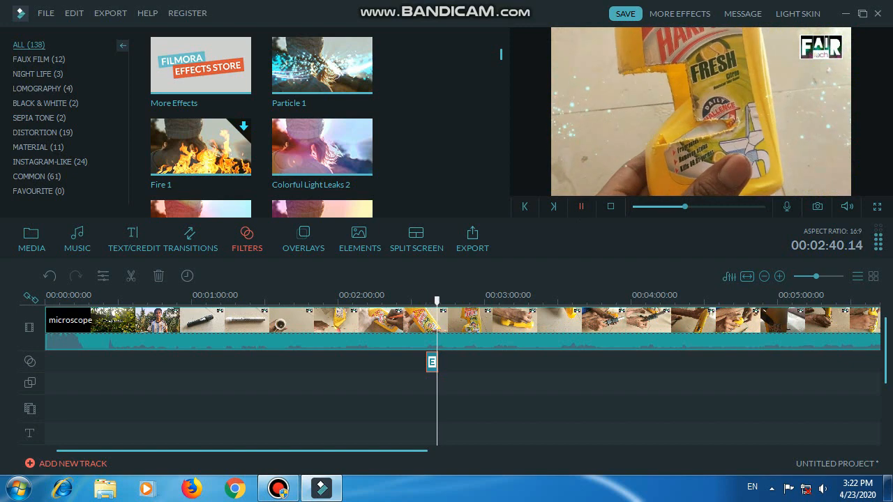
pyautogui.press('space')
# Step: Preview the Colorful Light Leaks 2, Metropolis, September and Rise filters on the microscope clip
pyautogui.click(321, 146)
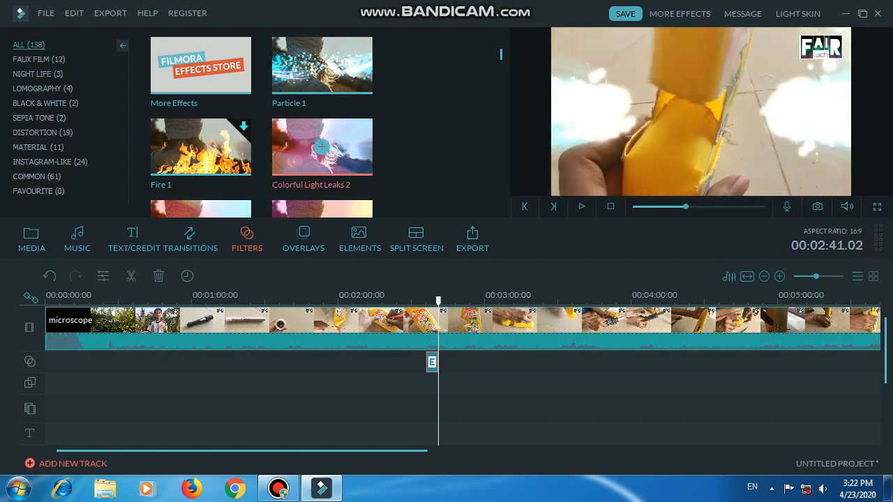
pyautogui.click(580, 206)
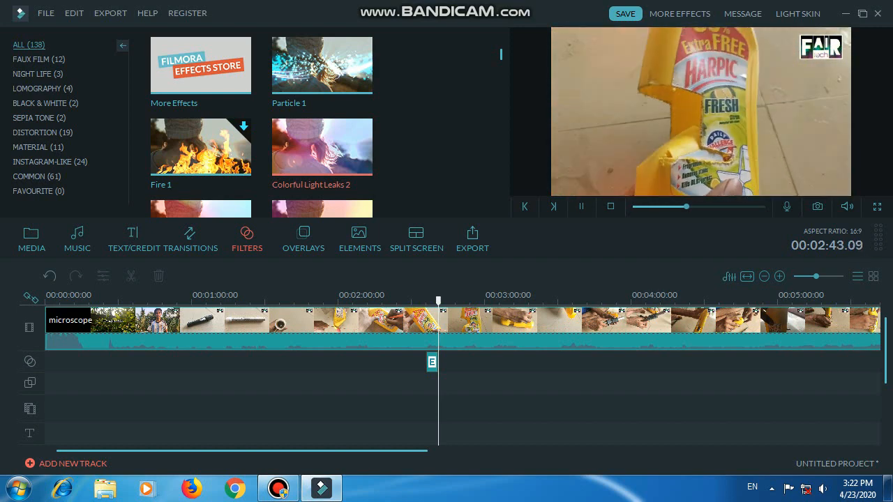
pyautogui.scroll(-3, 261, 125)
pyautogui.click(322, 188)
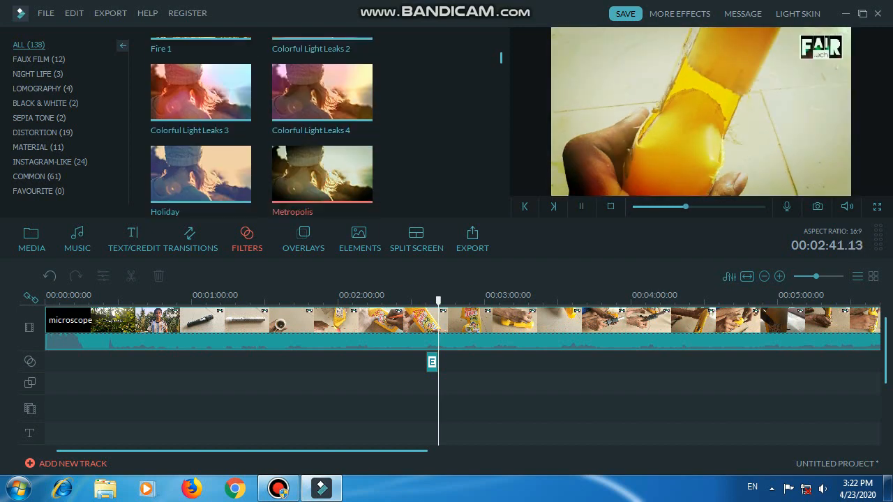
pyautogui.scroll(-3, 202, 140)
pyautogui.click(202, 140)
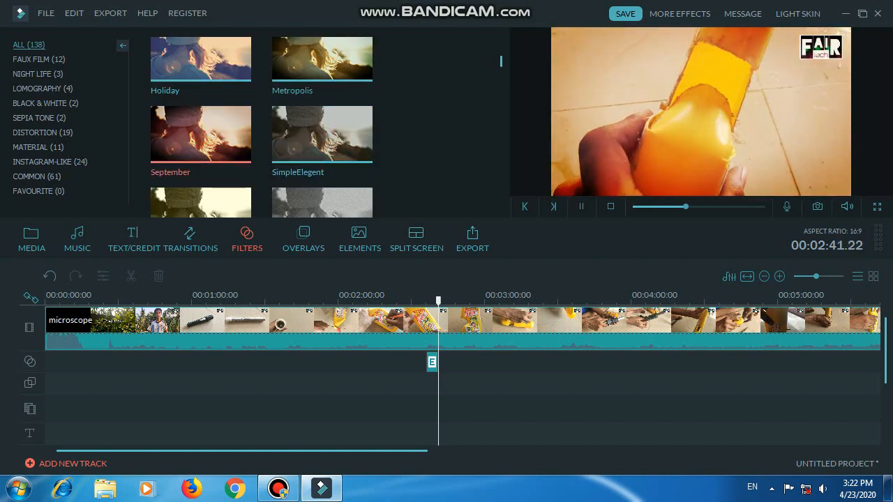
pyautogui.scroll(-3, 322, 134)
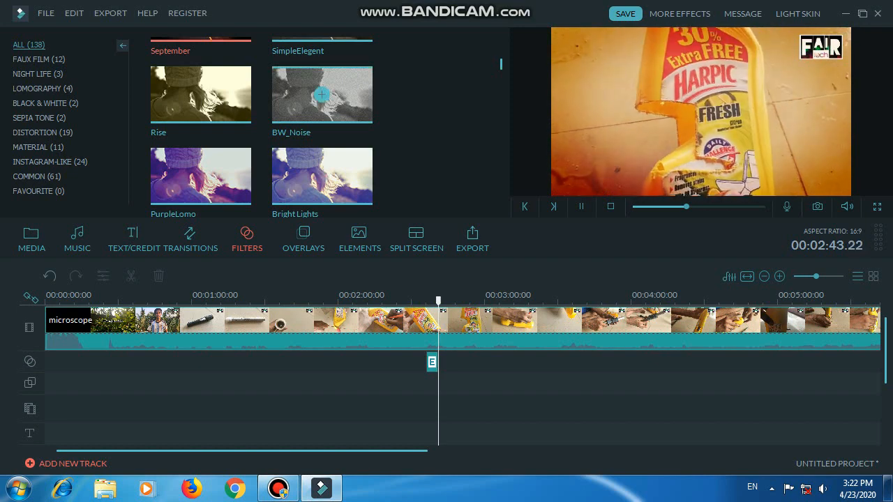
pyautogui.click(201, 94)
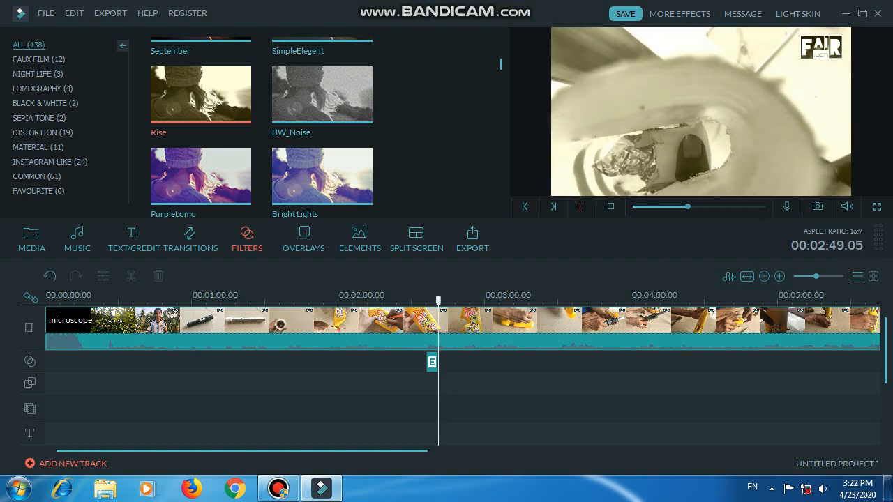
pyautogui.press('space')
# Step: Look through more of the filter collection, past Blue Skies and Aegean to SunFlower and Flushed
pyautogui.scroll(-3, 261, 127)
pyautogui.scroll(-6, 261, 127)
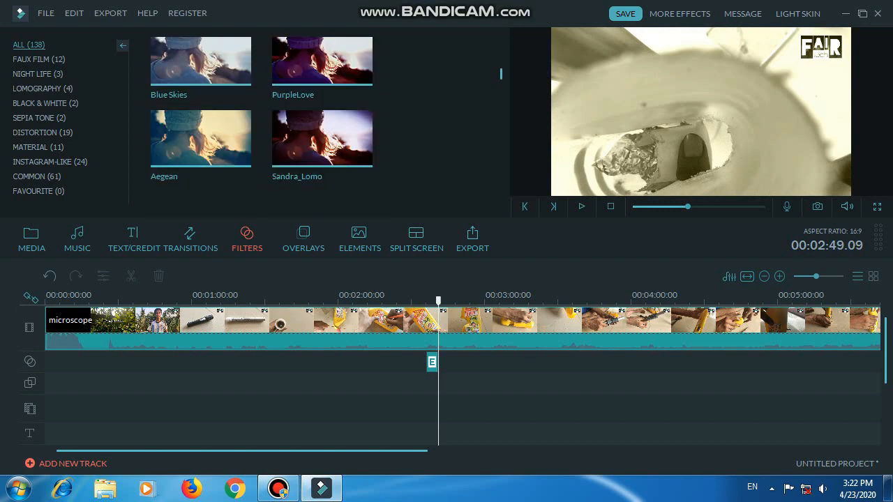
pyautogui.scroll(-8, 262, 127)
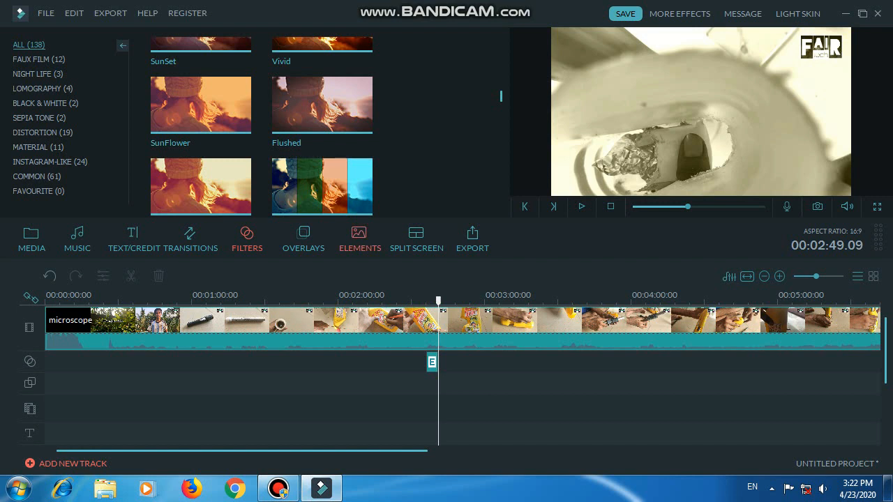
# Step: Preview the Bokeh 1 overlay on the microscope clip and look through the overlay collection down to the Light Leaks overlays
pyautogui.click(304, 237)
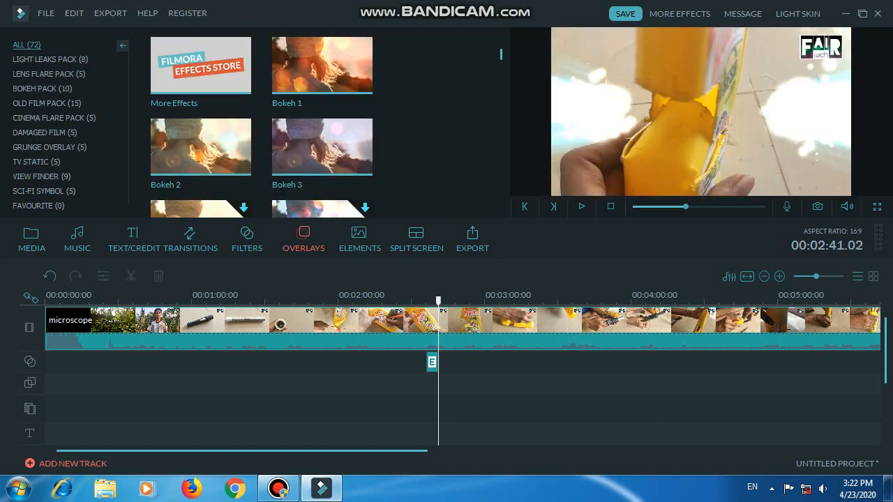
pyautogui.click(325, 77)
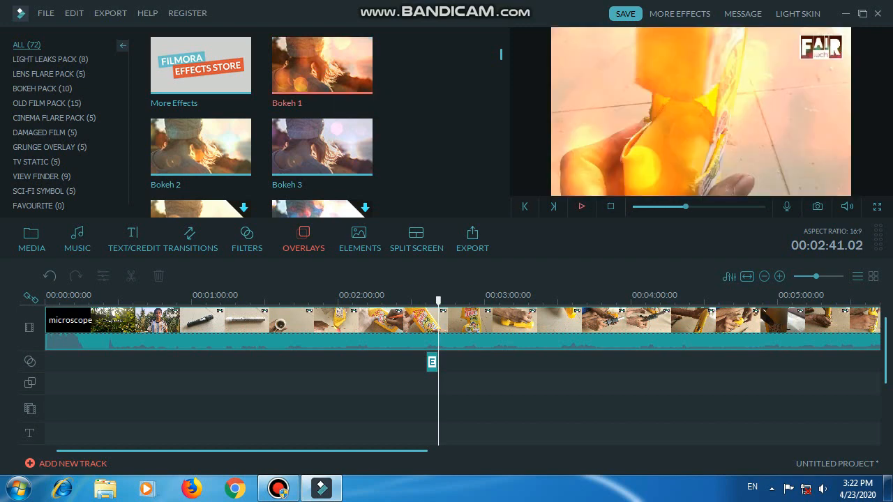
pyautogui.click(580, 207)
pyautogui.scroll(-4, 320, 127)
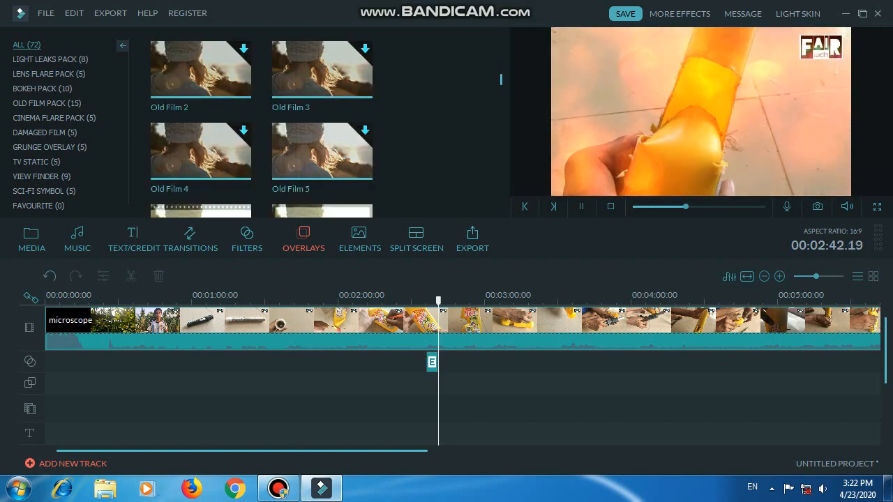
pyautogui.scroll(-5, 262, 127)
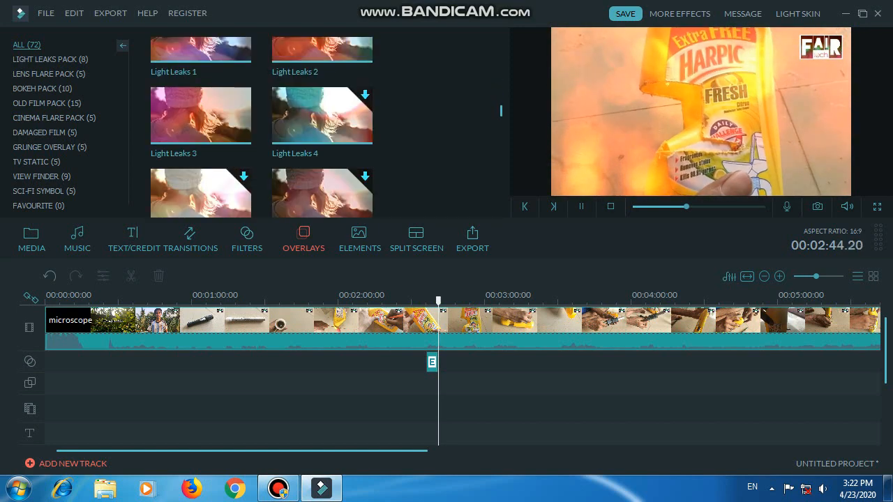
pyautogui.scroll(8, 262, 127)
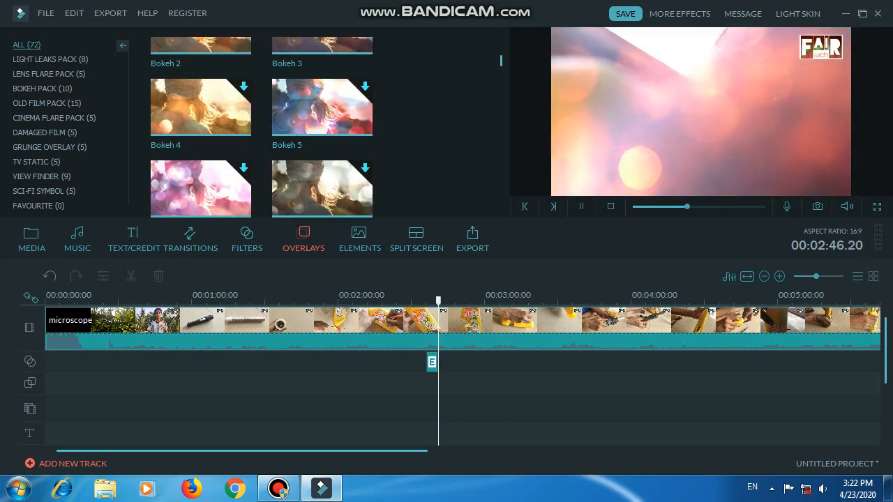
pyautogui.scroll(2, 262, 127)
# Step: Preview the Vacation 1 element and look through the elements collection down to the balloon and circle shapes
pyautogui.click(360, 239)
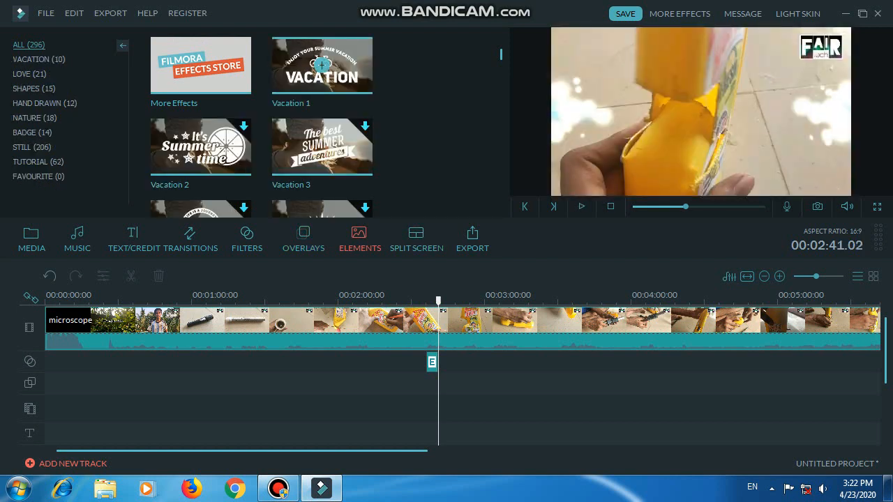
pyautogui.click(322, 65)
pyautogui.click(581, 206)
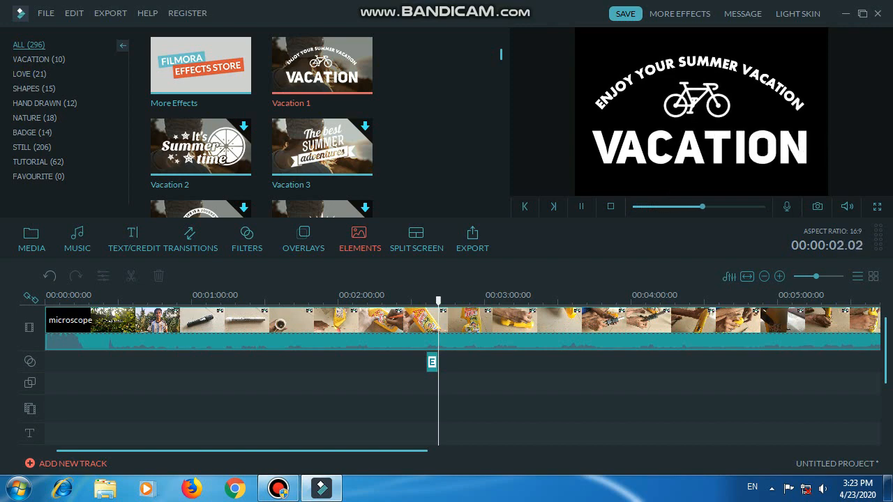
pyautogui.scroll(-5, 261, 126)
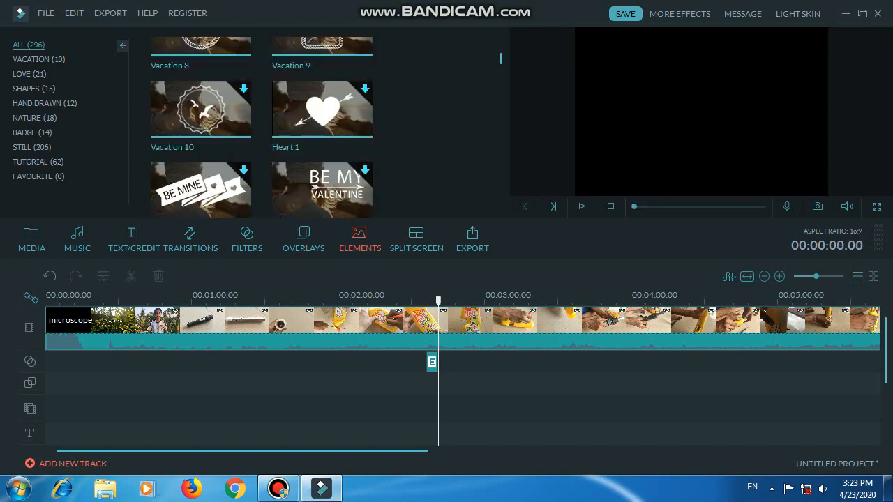
pyautogui.scroll(-8, 262, 125)
pyautogui.scroll(-6, 261, 126)
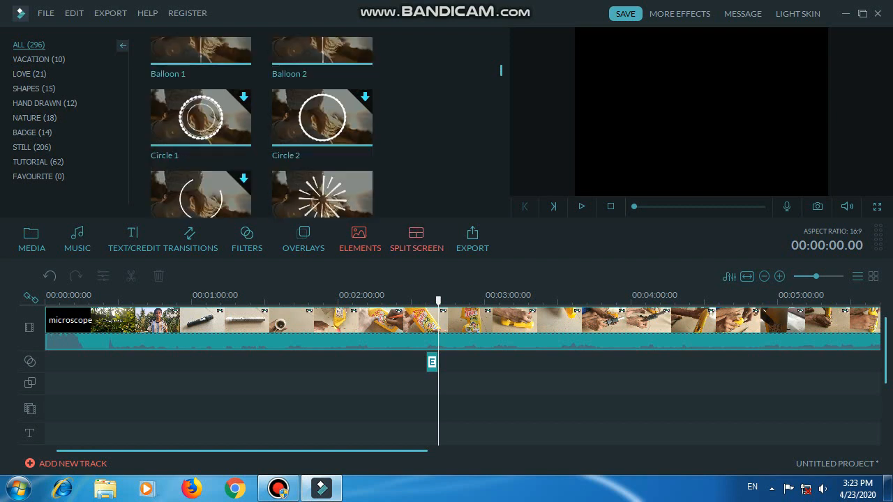
# Step: Add the letterboxed split-screen layout with two side-by-side frames to the start of the video track
pyautogui.click(416, 239)
pyautogui.moveTo(369, 126)
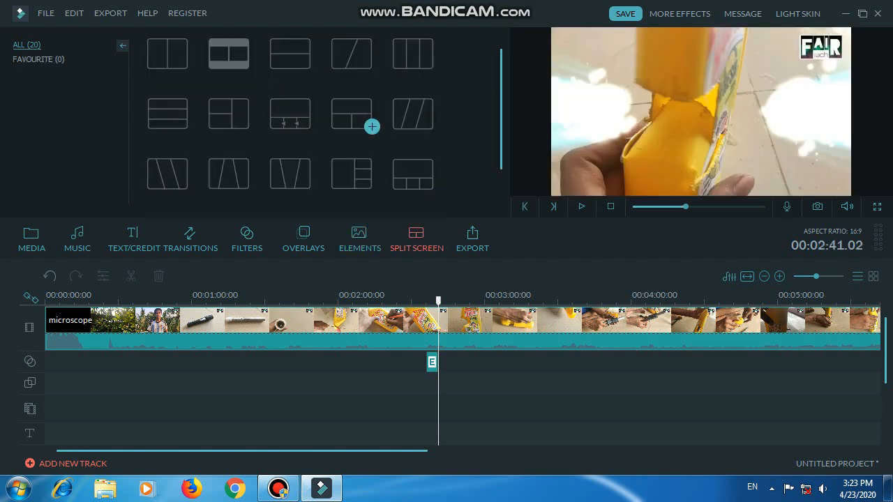
pyautogui.click(355, 117)
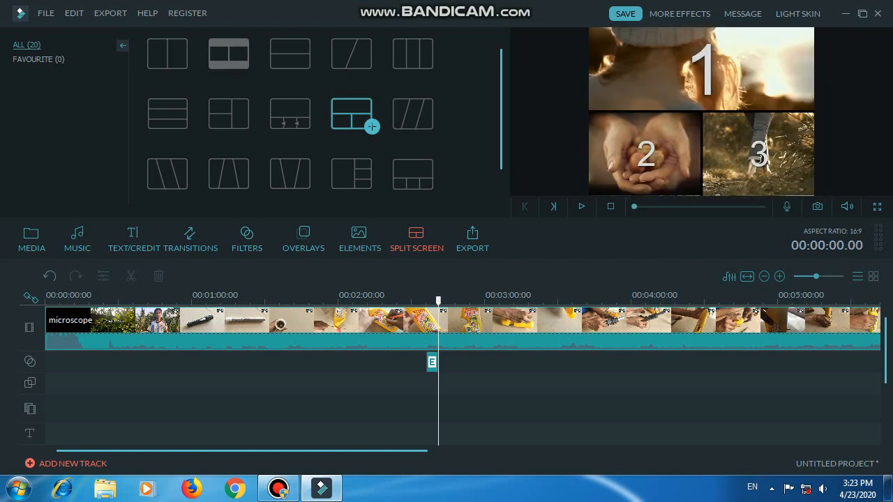
pyautogui.click(238, 59)
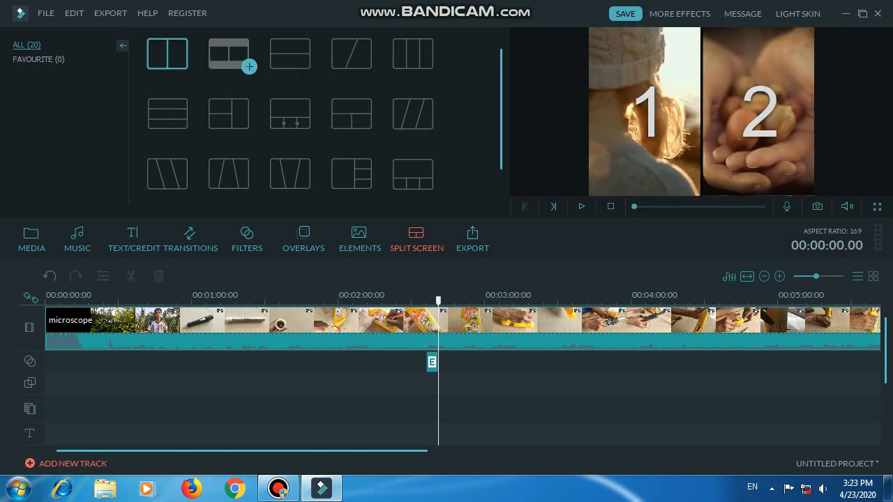
pyautogui.click(248, 66)
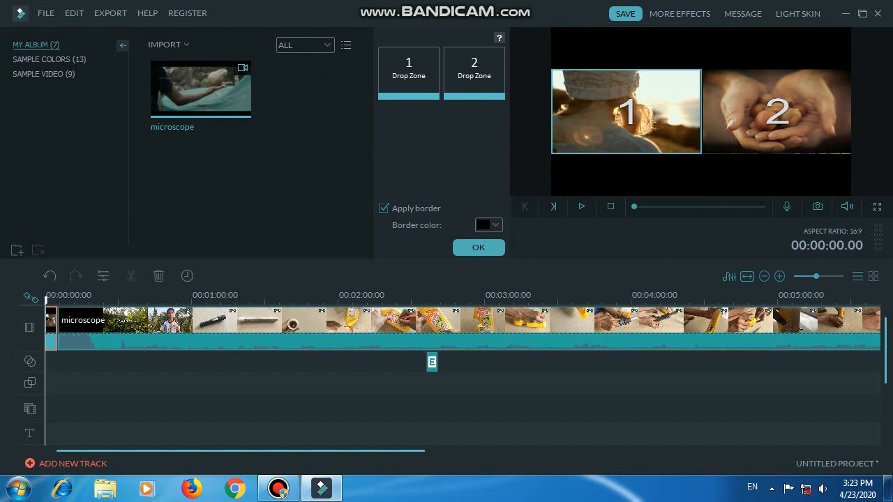
# Step: Import the hashtags video from the Desktop into the media library
pyautogui.click(45, 13)
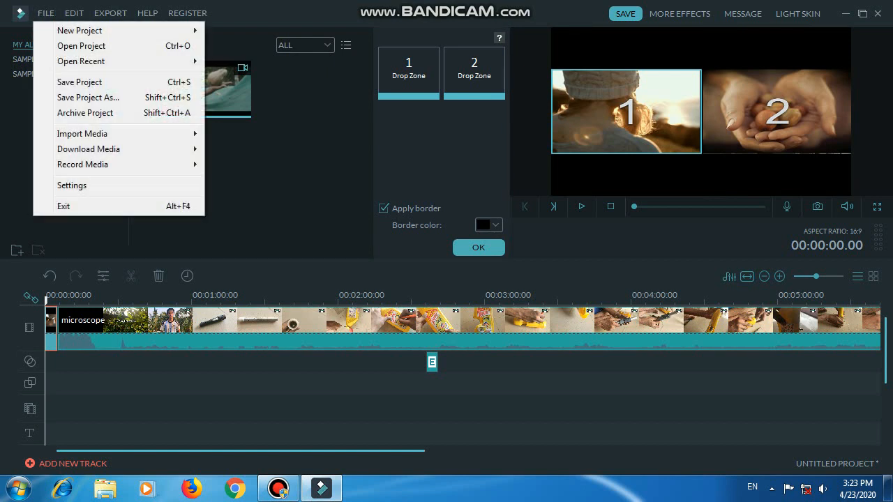
pyautogui.moveTo(91, 134)
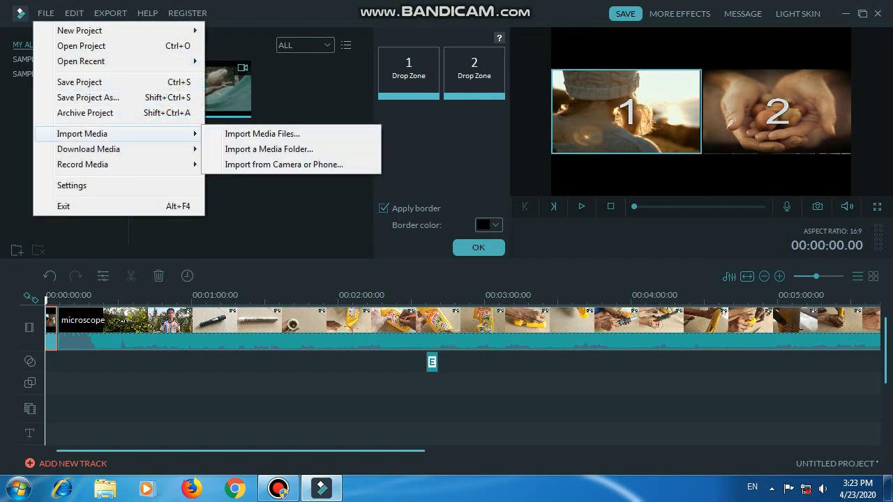
pyautogui.click(262, 133)
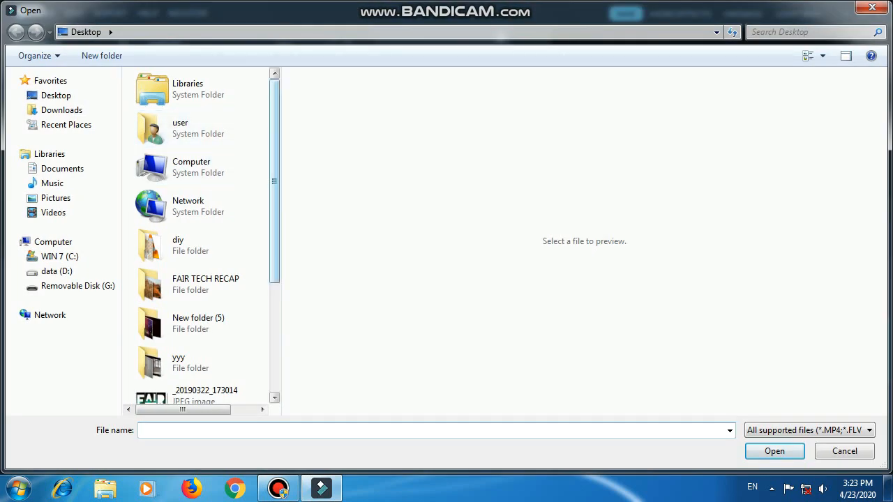
pyautogui.scroll(-4, 202, 321)
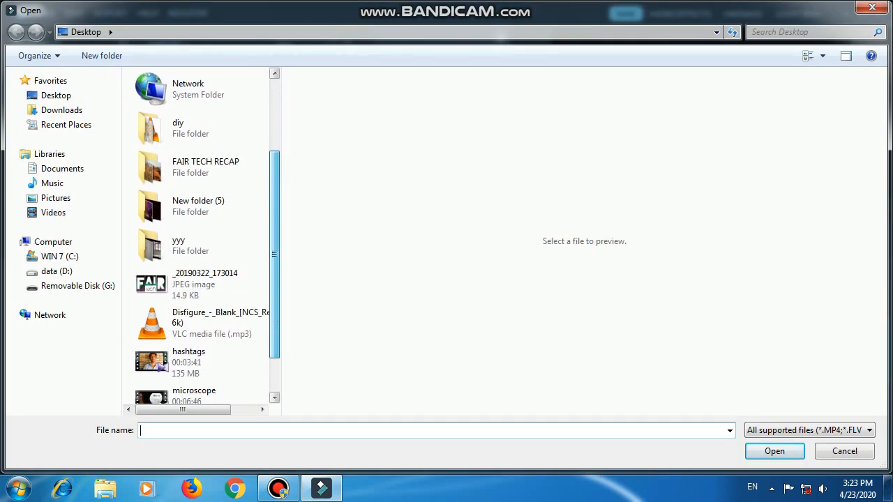
pyautogui.click(202, 321)
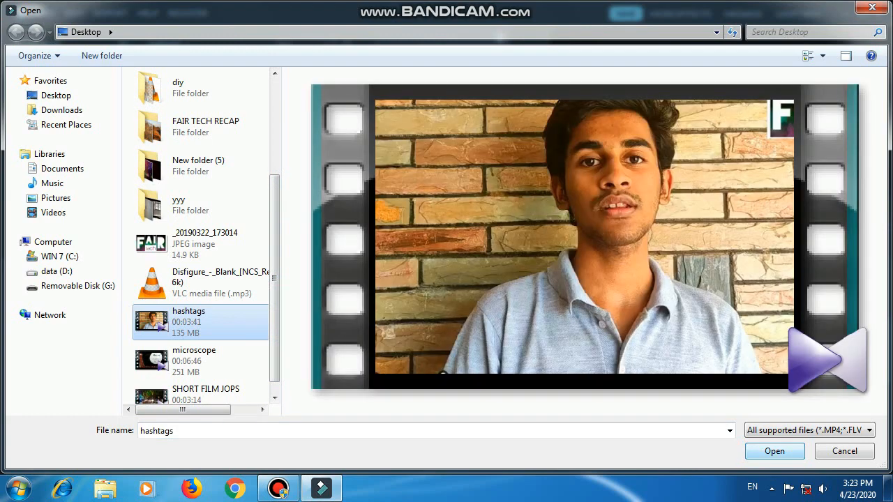
pyautogui.click(775, 451)
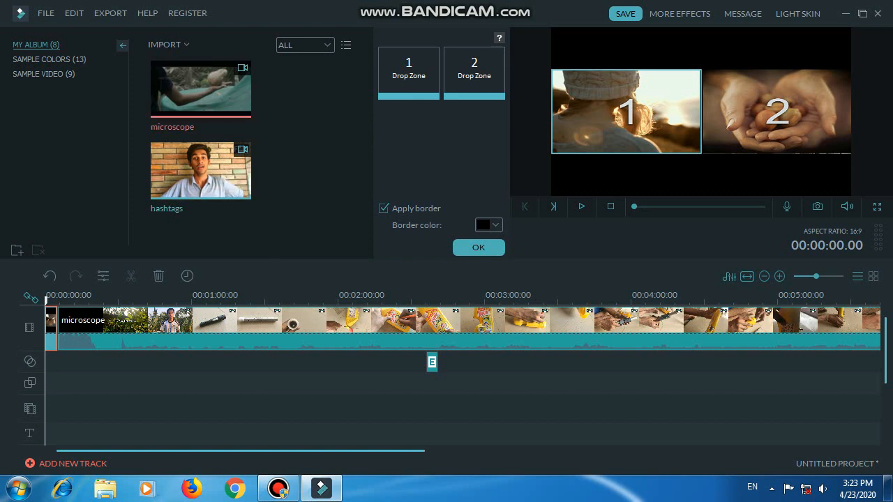
# Step: Place the microscope clip in drop zone 1 and the hashtags clip in drop zone 2, and apply the split screen
pyautogui.moveTo(201, 88); pyautogui.dragTo(408, 73)
pyautogui.click(202, 172)
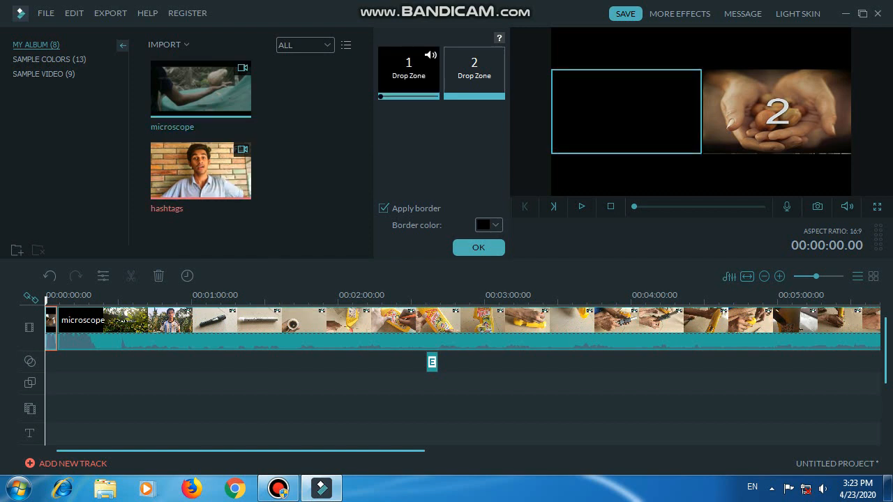
pyautogui.moveTo(202, 172); pyautogui.dragTo(474, 73)
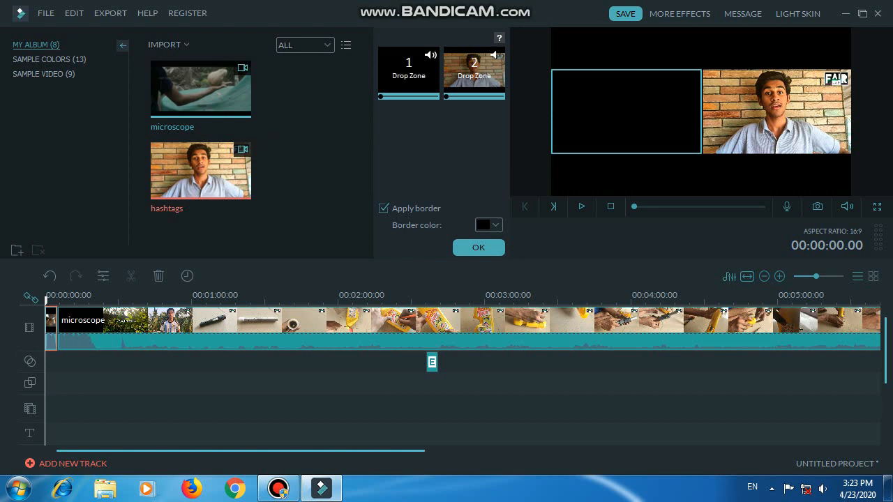
pyautogui.click(478, 247)
# Step: Play back the split-screen segment and return the playhead to 00:00:01.17 within it
pyautogui.click(581, 207)
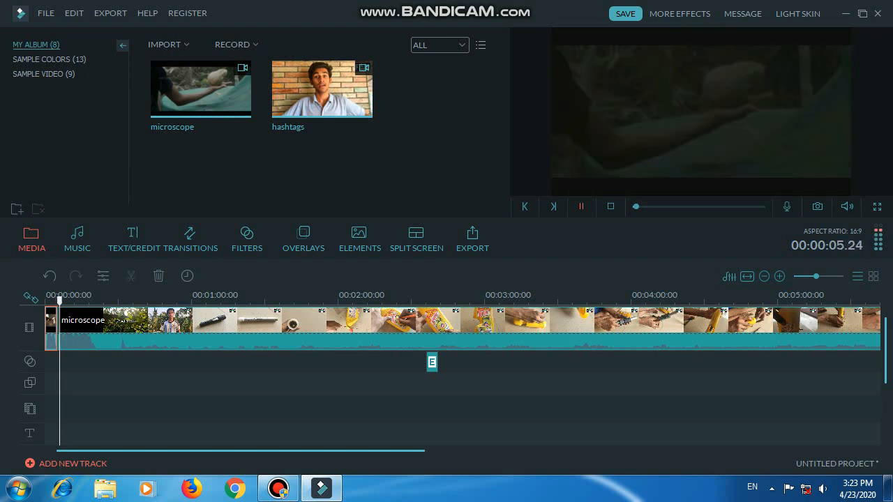
pyautogui.click(581, 206)
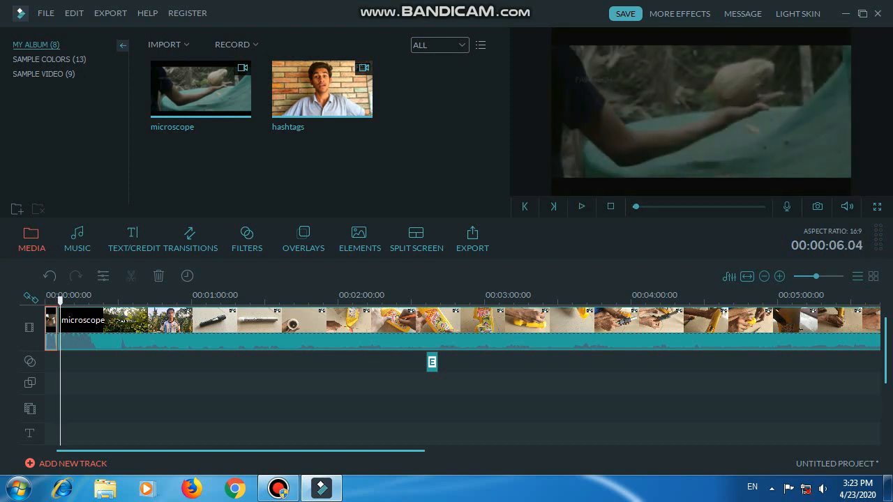
pyautogui.moveTo(60, 301); pyautogui.dragTo(49, 301)
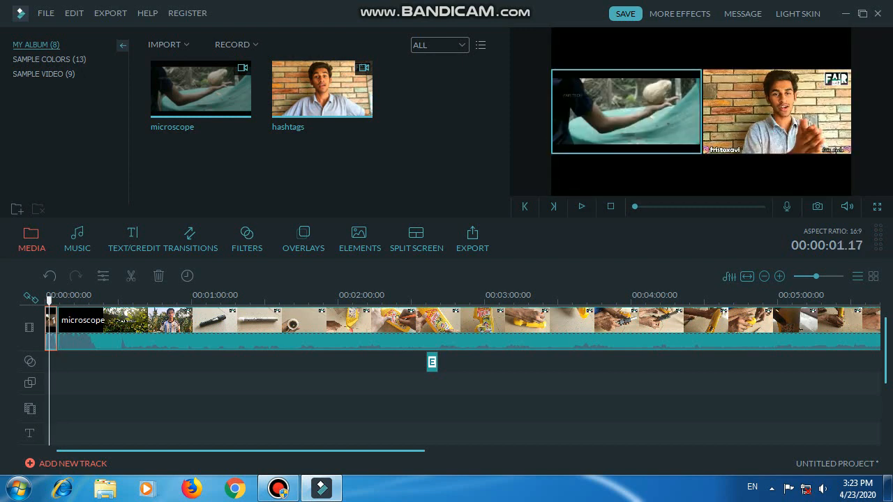
# Step: Preview other split-screen layouts, including 4 Screen A, three columns and the diagonal split, look through the remaining ones, and return to the elements library
pyautogui.click(417, 241)
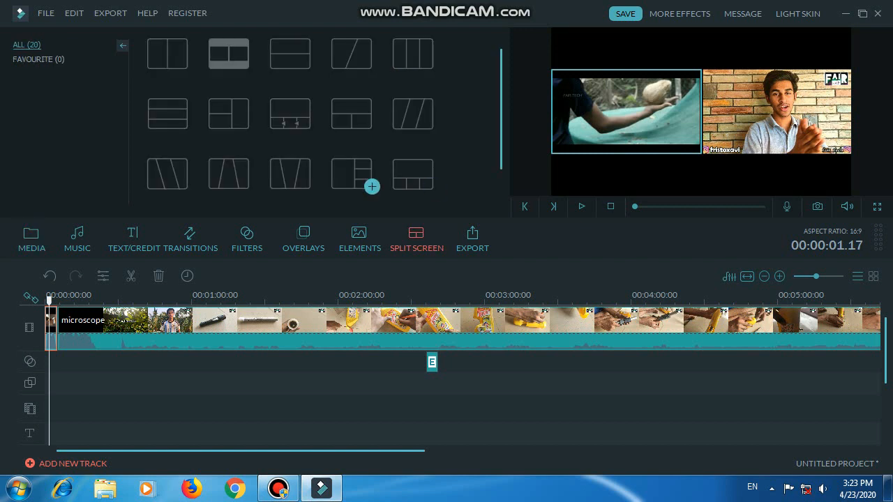
pyautogui.click(351, 173)
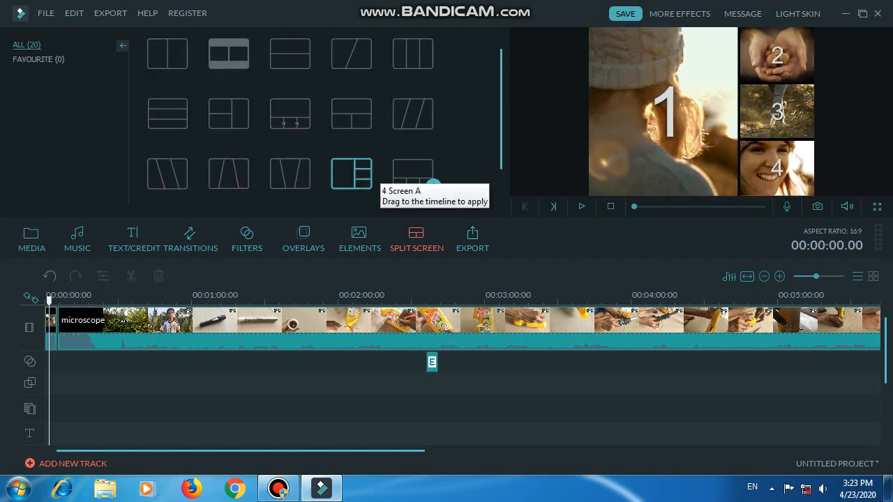
pyautogui.click(413, 174)
pyautogui.click(412, 113)
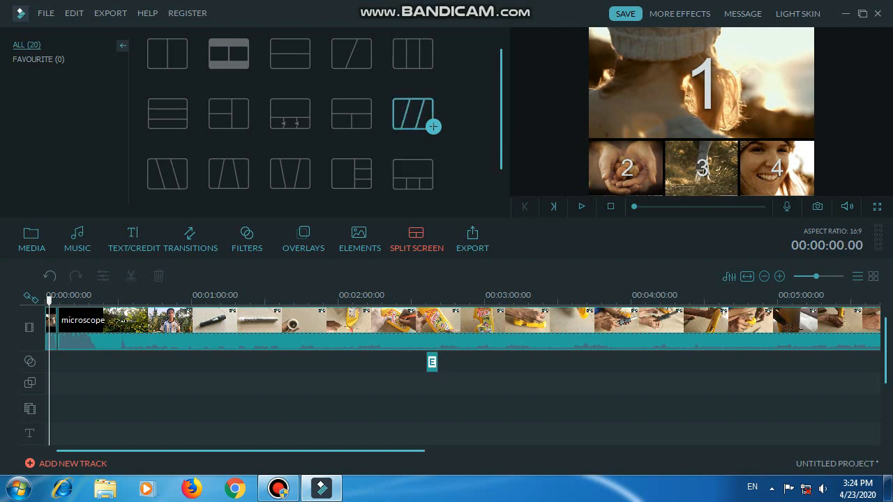
pyautogui.click(418, 59)
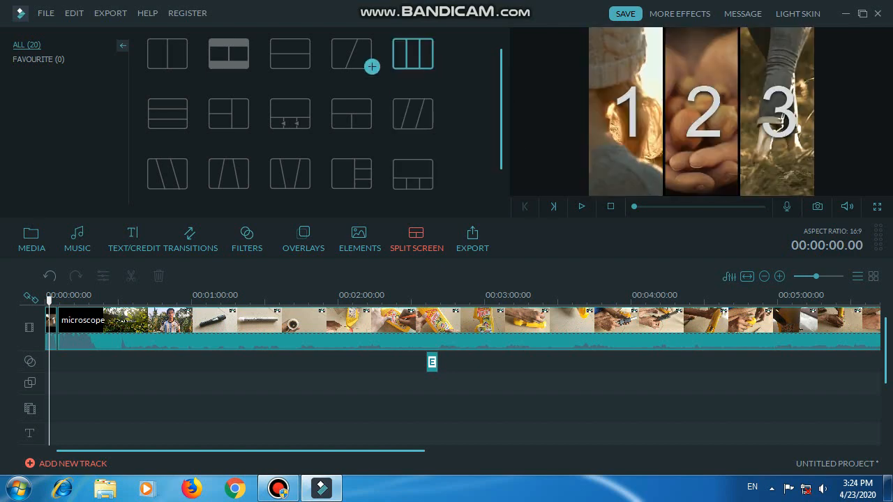
pyautogui.click(352, 57)
pyautogui.click(309, 124)
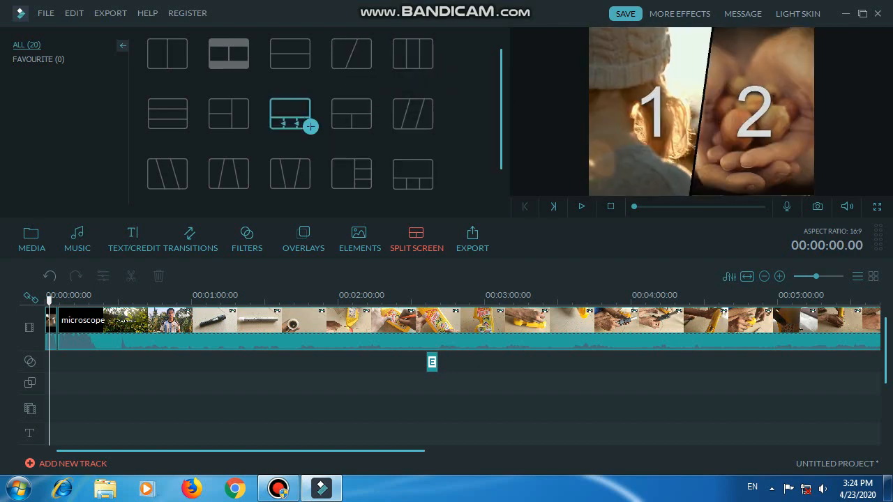
pyautogui.click(368, 124)
pyautogui.click(383, 142)
pyautogui.scroll(-3, 383, 142)
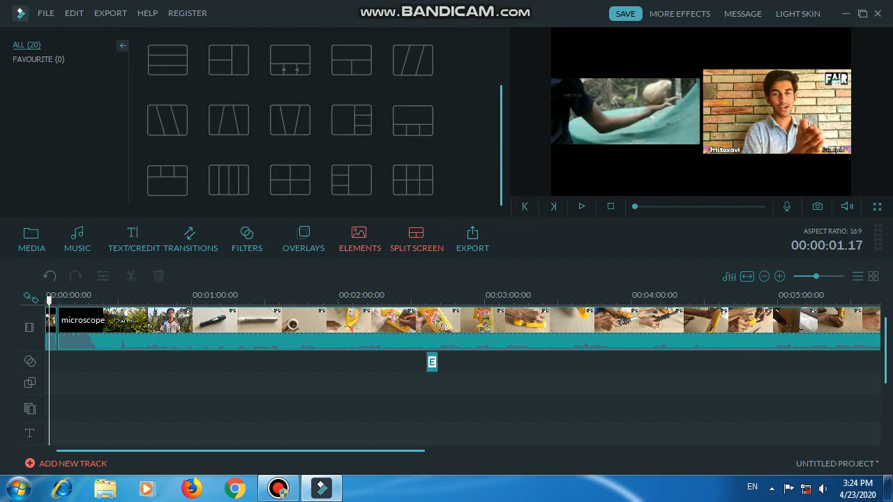
pyautogui.click(360, 238)
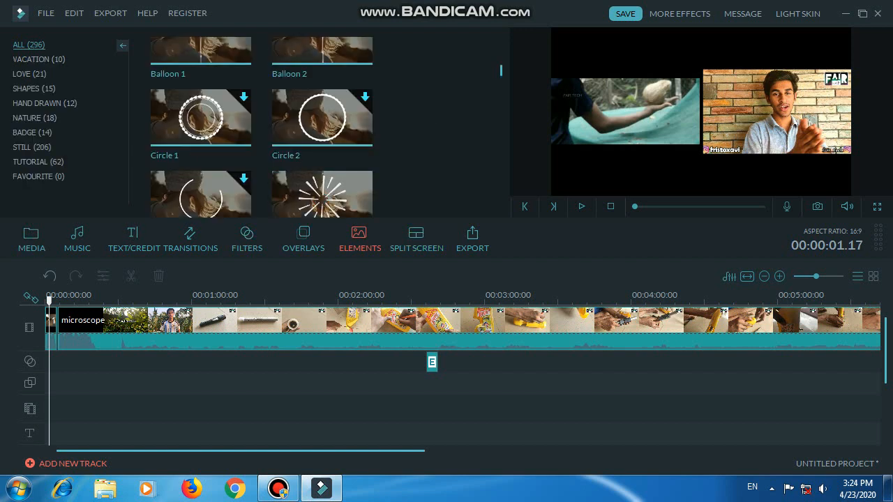
# Step: Open the microscope clip's video editing settings and move the playhead to 00:00:27.17
pyautogui.click(98, 326)
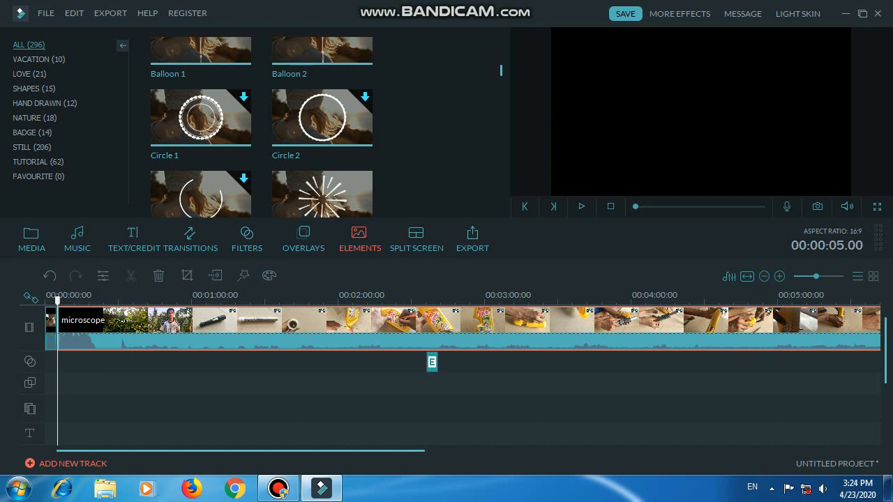
pyautogui.rightClick(485, 342)
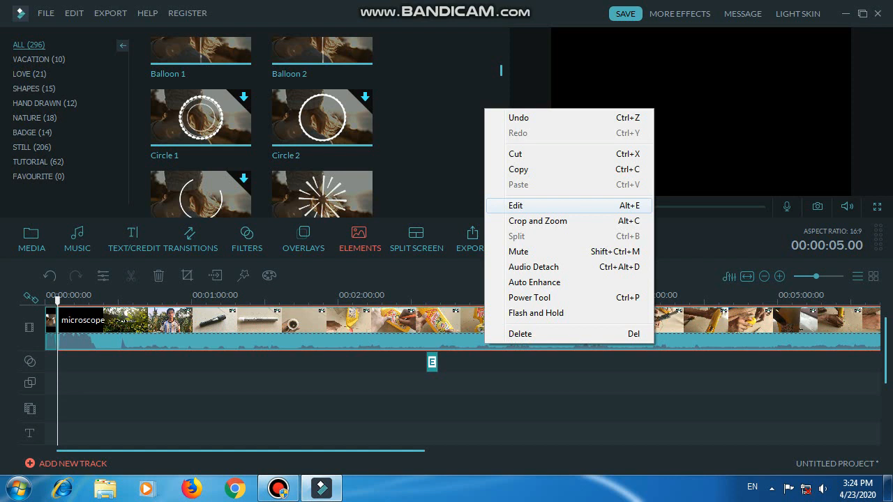
pyautogui.click(520, 205)
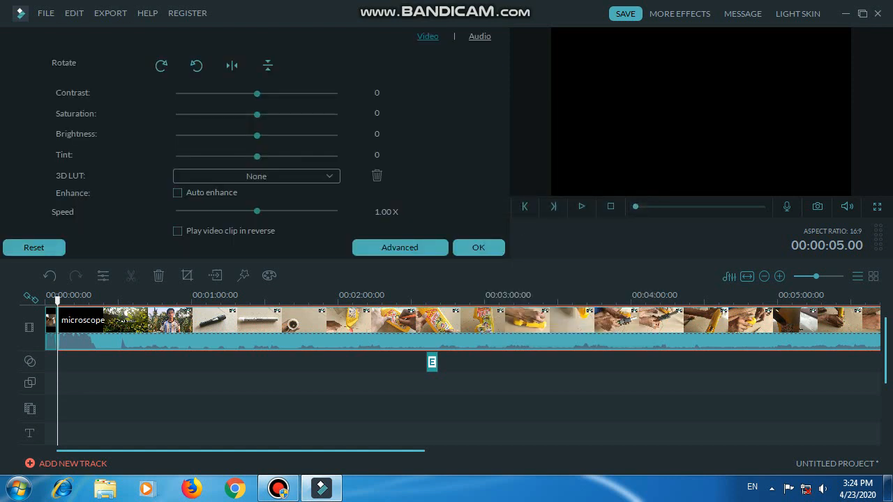
pyautogui.moveTo(57, 301); pyautogui.dragTo(112, 300)
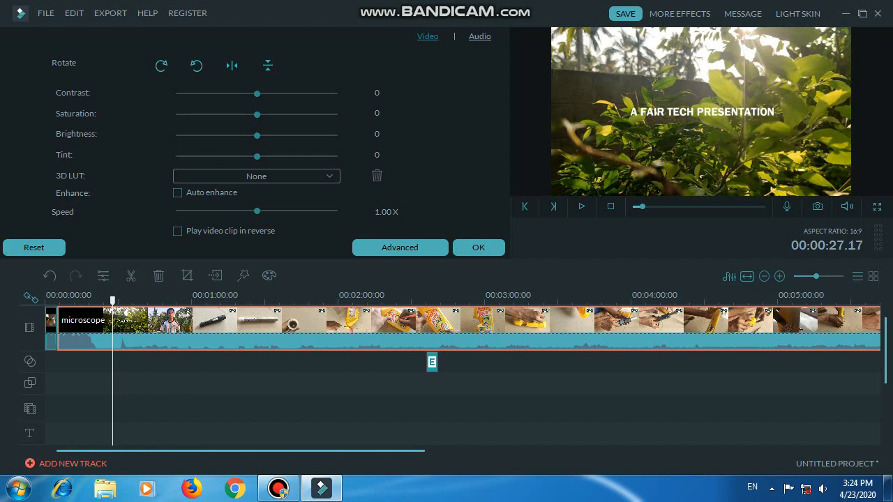
# Step: Set the microscope clip's contrast to 100, saturation to 72, brightness to 22 and tint to 10
pyautogui.moveTo(257, 93); pyautogui.dragTo(336, 92)
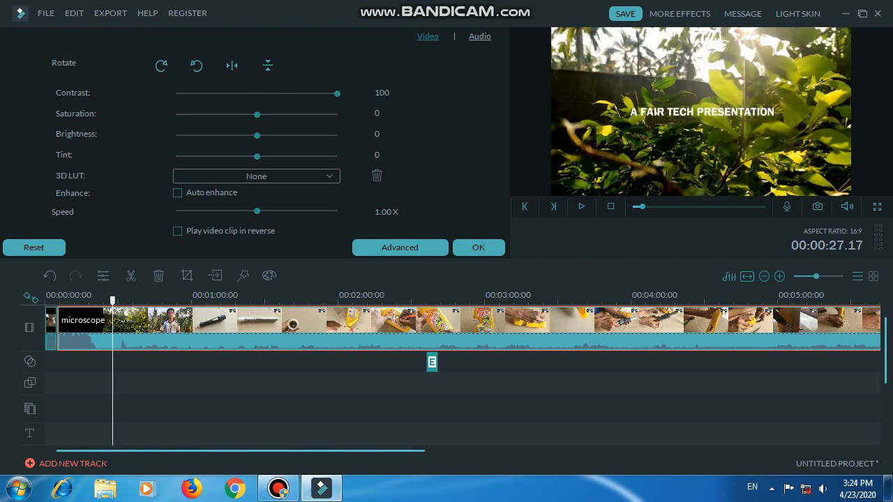
pyautogui.moveTo(257, 114); pyautogui.dragTo(315, 114)
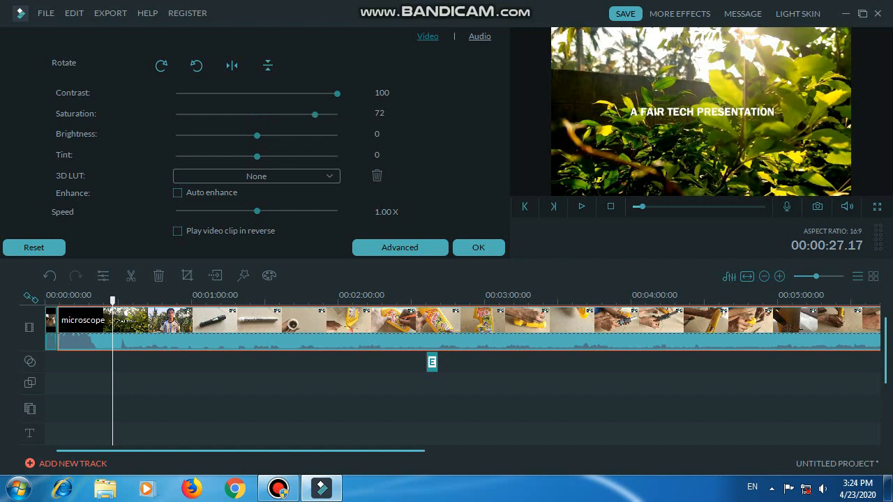
pyautogui.moveTo(257, 135); pyautogui.dragTo(264, 156)
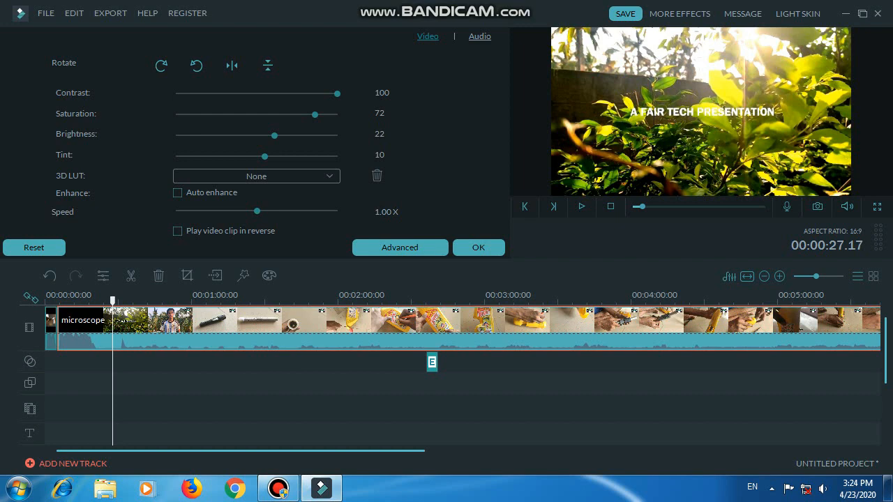
# Step: Try the microscope clip at 2.00X speed and in reverse playback, restoring 1.00X and forward playback
pyautogui.moveTo(257, 210); pyautogui.dragTo(273, 210)
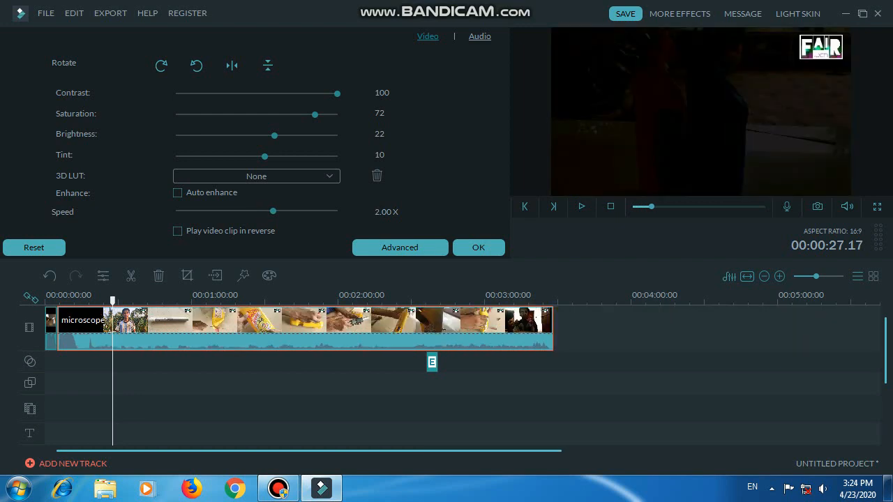
pyautogui.moveTo(273, 210); pyautogui.dragTo(256, 210)
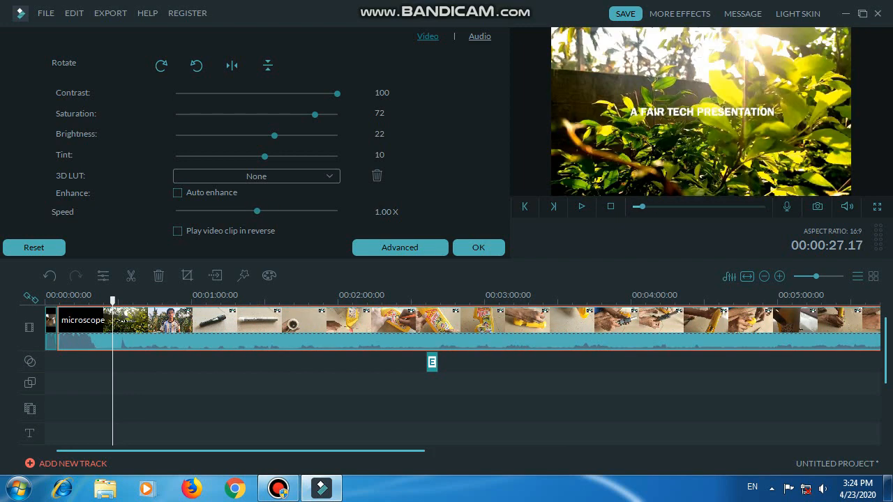
pyautogui.click(178, 230)
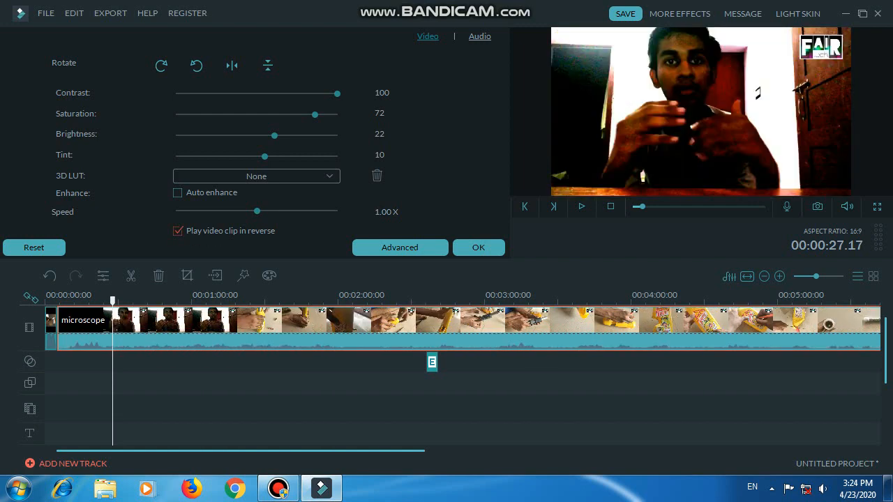
pyautogui.click(177, 231)
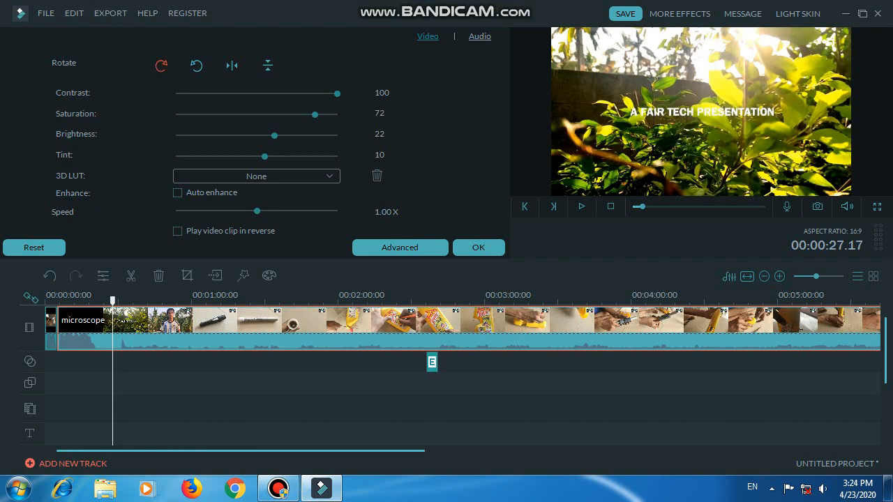
# Step: Try clockwise rotation, horizontal flip and vertical flip on the microscope clip, returning it to its original orientation
pyautogui.click(161, 66)
pyautogui.click(161, 66)
pyautogui.click(161, 66)
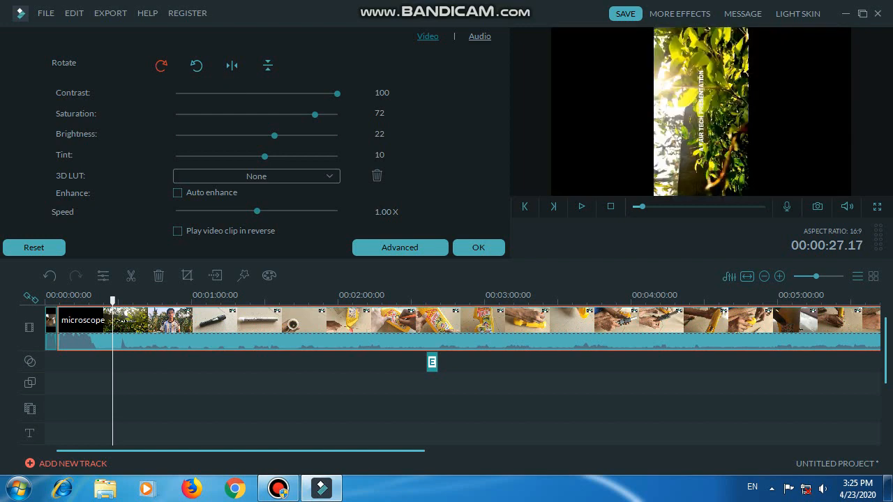
pyautogui.click(161, 65)
pyautogui.click(231, 65)
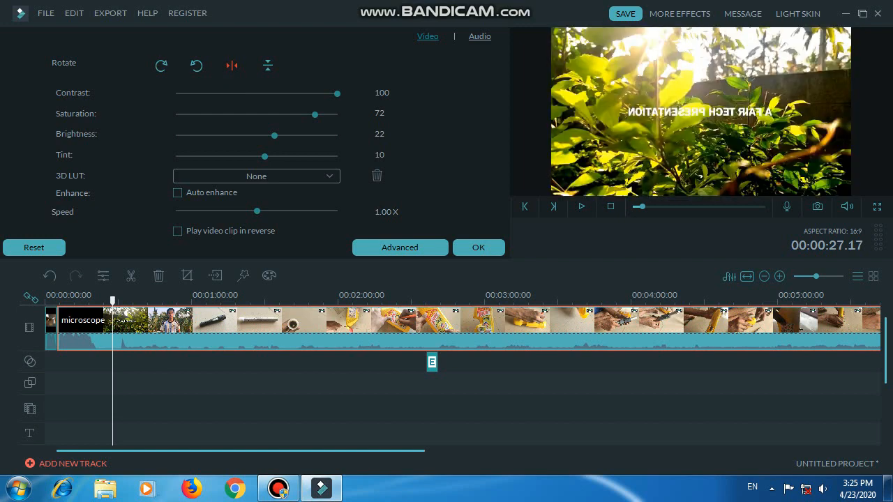
pyautogui.click(232, 65)
pyautogui.click(267, 65)
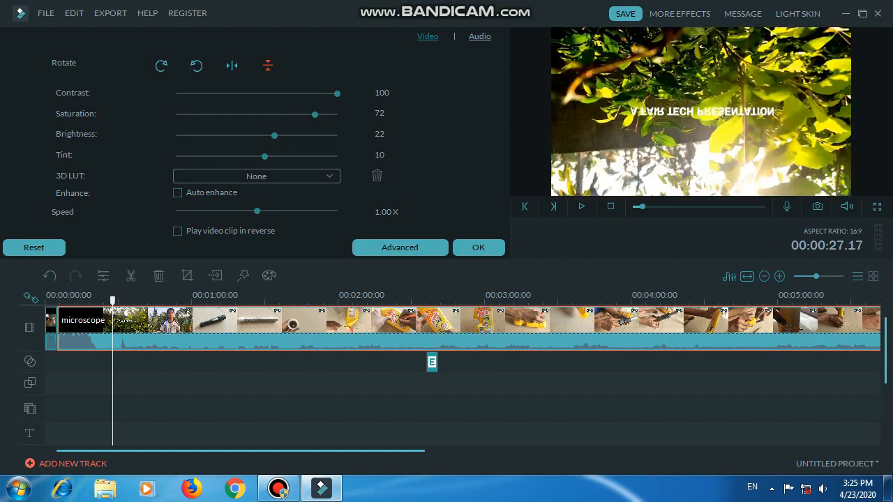
pyautogui.click(267, 66)
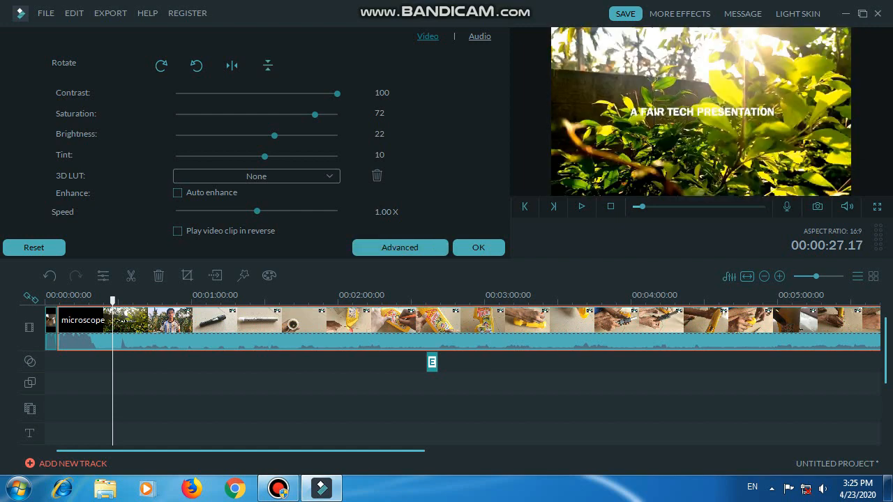
# Step: Try the microscope clip's volume, fade in, fade out, pitch and background noise removal settings, and confirm the clip's edits
pyautogui.click(480, 36)
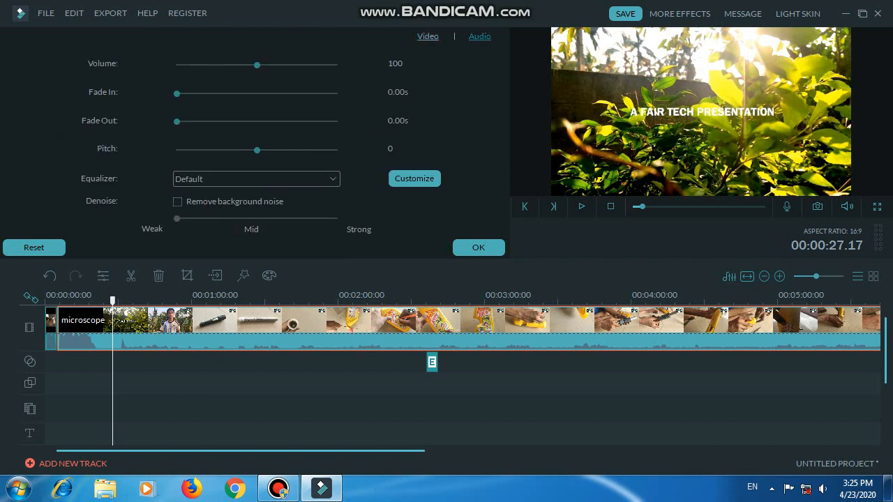
pyautogui.moveTo(256, 65)
pyautogui.mouseDown()
pyautogui.moveTo(309, 64)
pyautogui.moveTo(258, 65)
pyautogui.mouseUp()
pyautogui.moveTo(176, 93); pyautogui.dragTo(247, 93)
pyautogui.moveTo(177, 121); pyautogui.dragTo(250, 121)
pyautogui.moveTo(257, 150)
pyautogui.mouseDown()
pyautogui.moveTo(270, 150)
pyautogui.moveTo(250, 150)
pyautogui.mouseUp()
pyautogui.click(177, 202)
pyautogui.click(177, 201)
pyautogui.click(177, 201)
pyautogui.moveTo(176, 219); pyautogui.dragTo(337, 219)
pyautogui.click(177, 201)
pyautogui.click(479, 247)
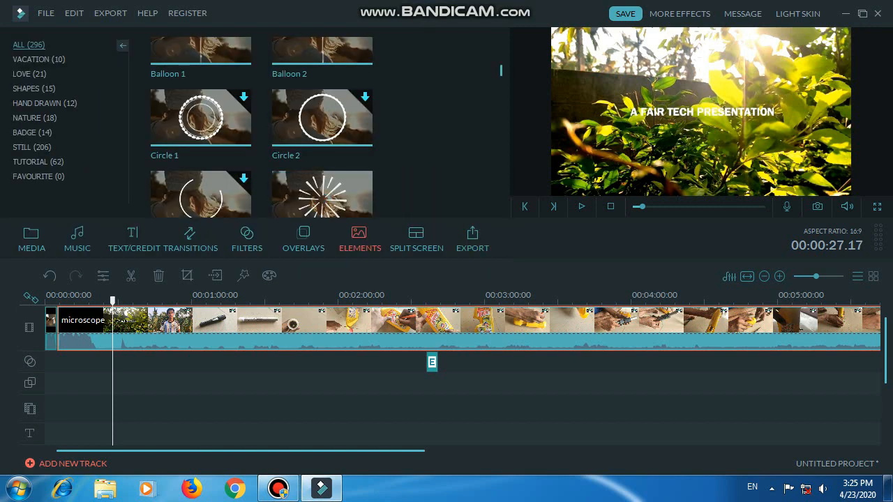
# Step: Split the microscope clip at 00:01:29.17
pyautogui.rightClick(477, 332)
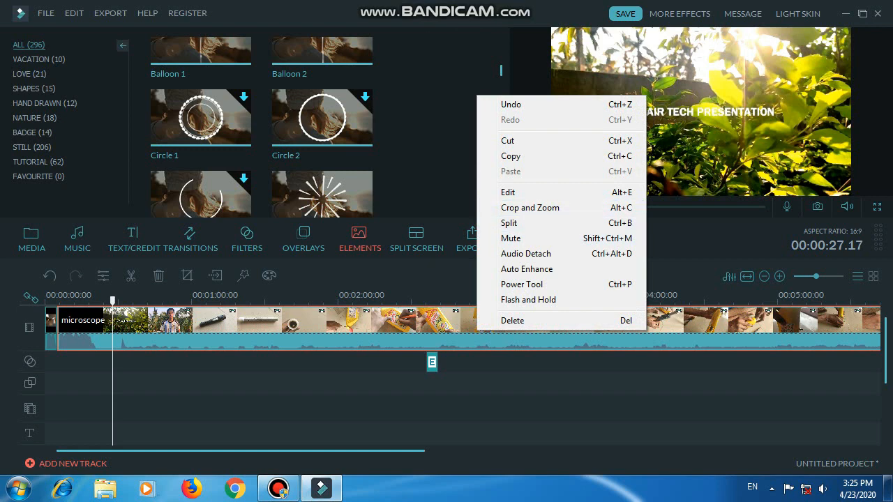
pyautogui.press('Escape')
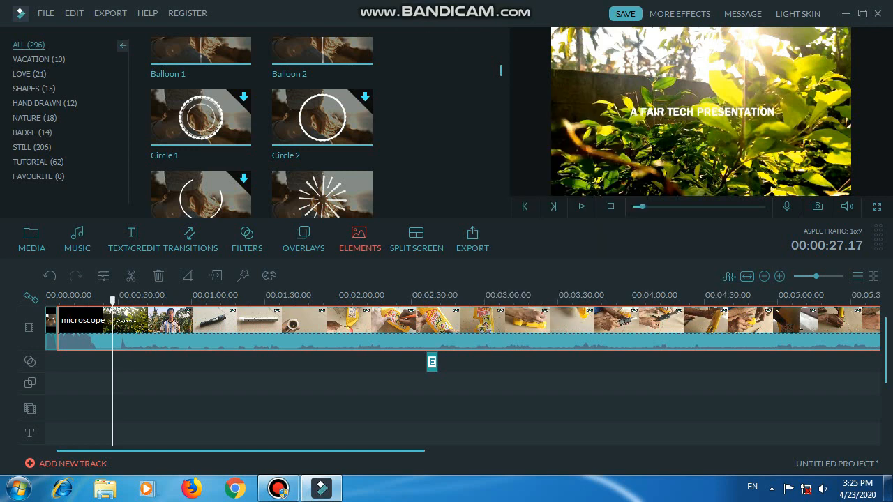
pyautogui.click(263, 300)
pyautogui.rightClick(263, 326)
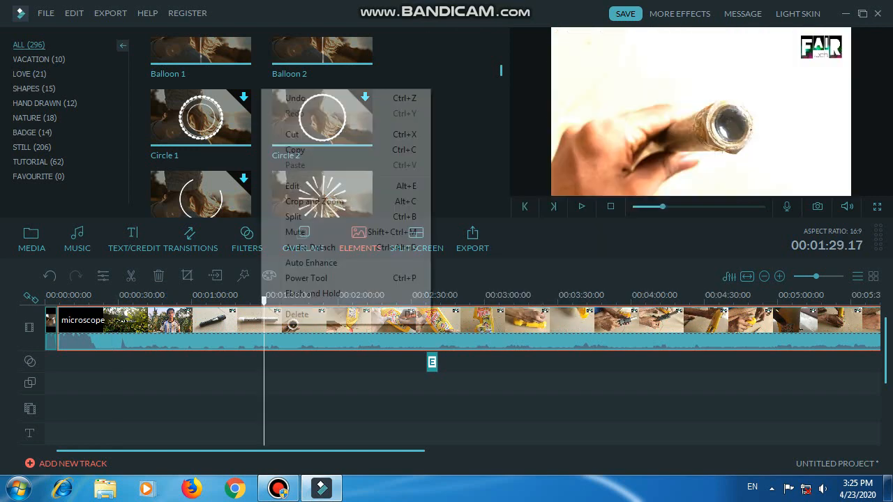
pyautogui.click(314, 216)
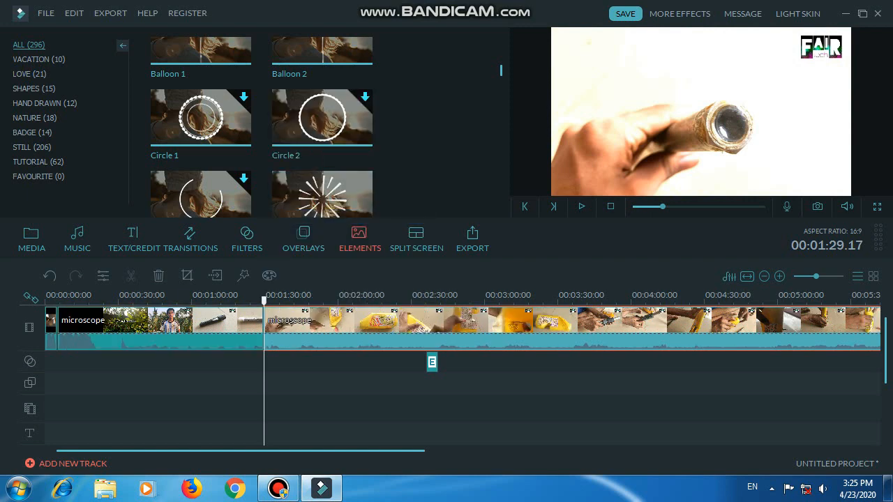
# Step: Move the playhead to 00:01:35.03 in the second piece of the microscope clip, and undo the split
pyautogui.moveTo(266, 300)
pyautogui.mouseDown()
pyautogui.moveTo(309, 300)
pyautogui.moveTo(274, 300)
pyautogui.mouseUp()
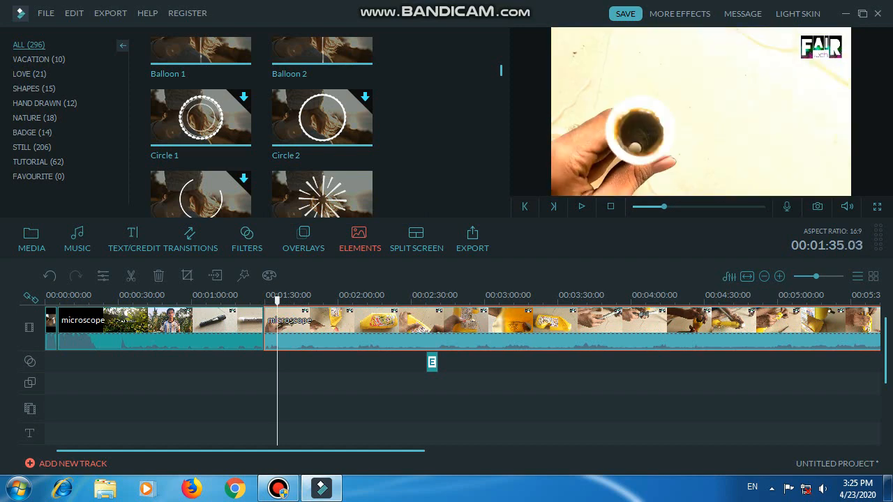
pyautogui.rightClick(260, 325)
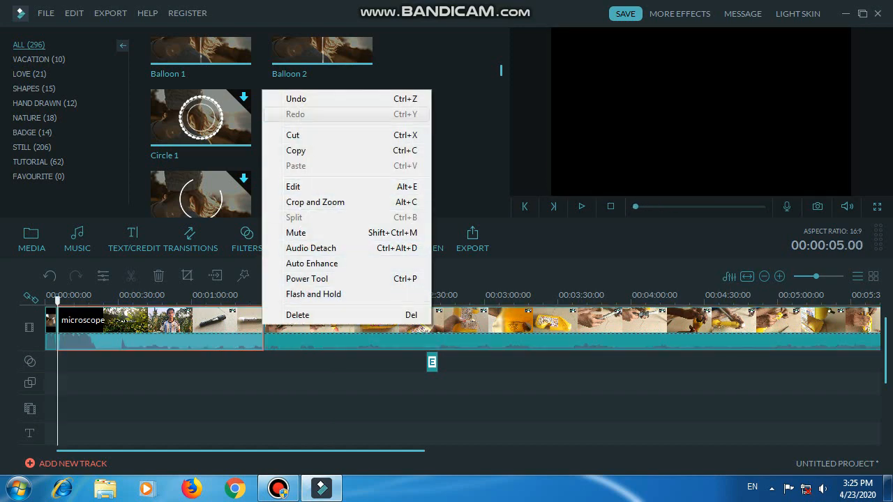
pyautogui.click(295, 99)
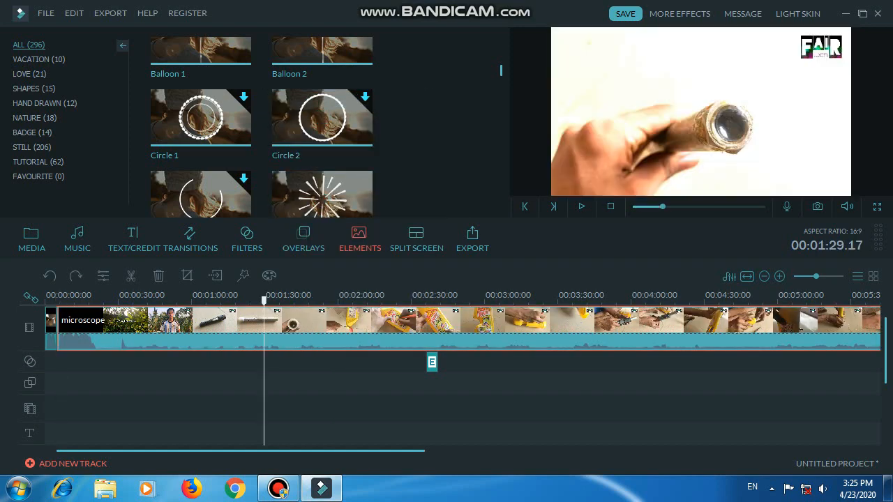
# Step: Detach the microscope clip's audio with the playhead at 00:01:30.21, view the separate audio track, and undo the detachment
pyautogui.moveTo(263, 300)
pyautogui.mouseDown()
pyautogui.moveTo(300, 299)
pyautogui.moveTo(266, 300)
pyautogui.mouseUp()
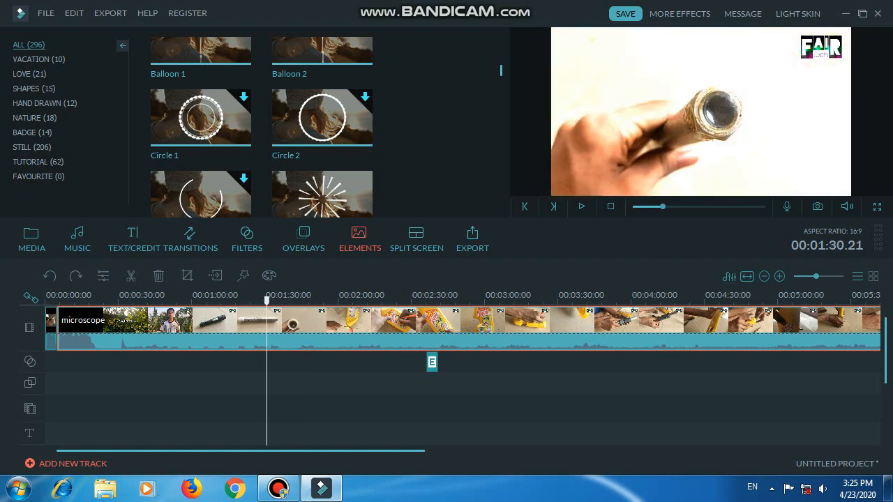
pyautogui.rightClick(271, 321)
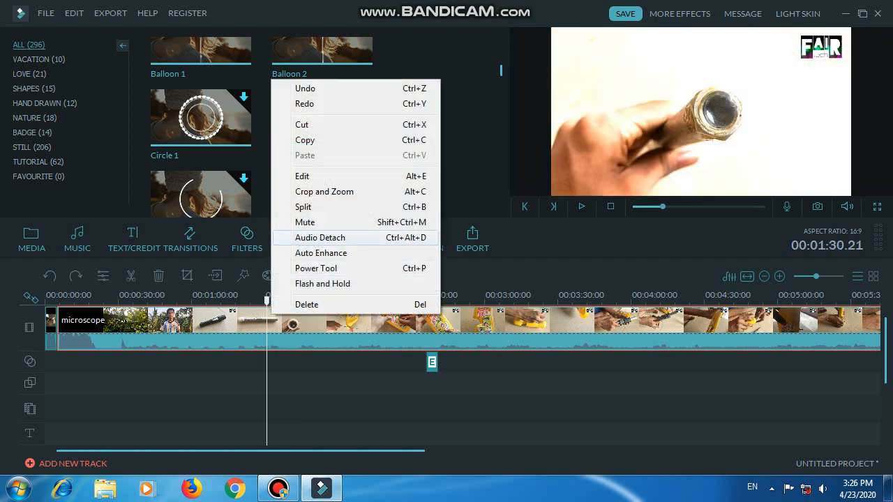
pyautogui.click(319, 237)
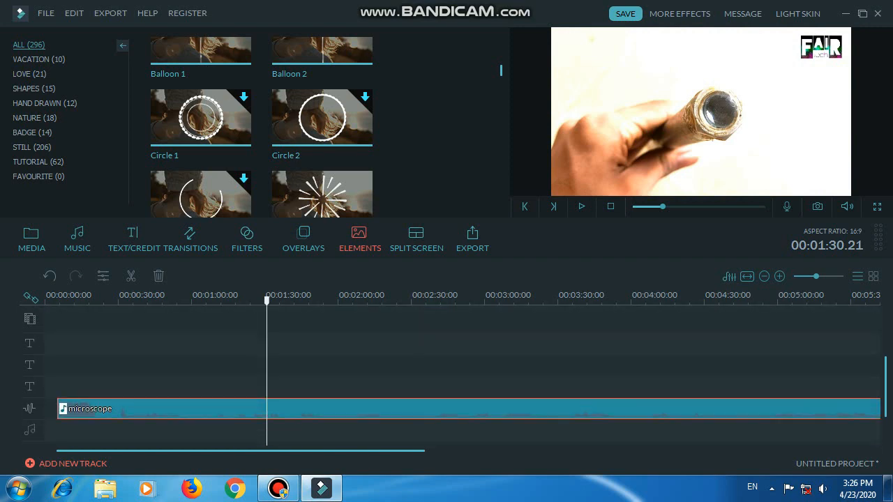
pyautogui.scroll(3, 447, 374)
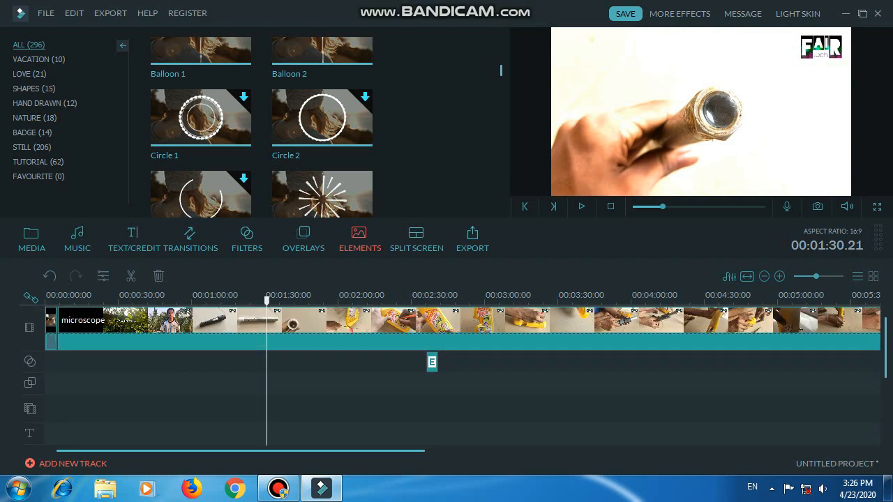
pyautogui.rightClick(288, 328)
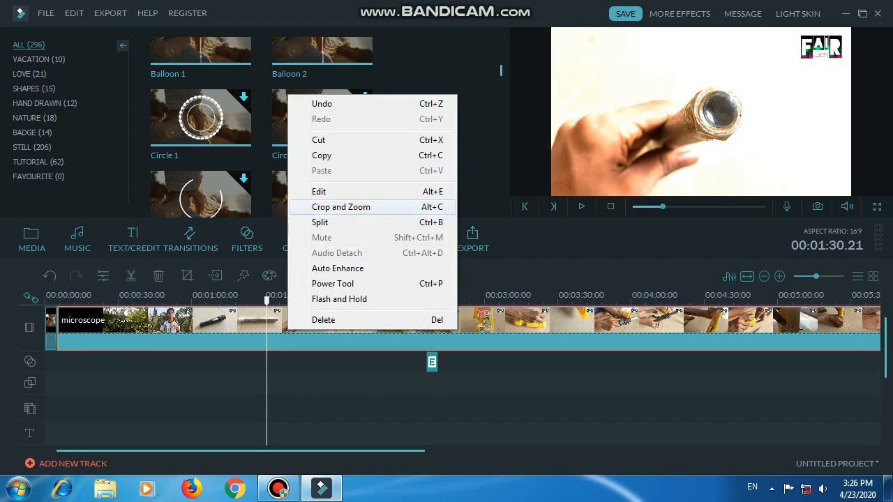
pyautogui.press('Return')
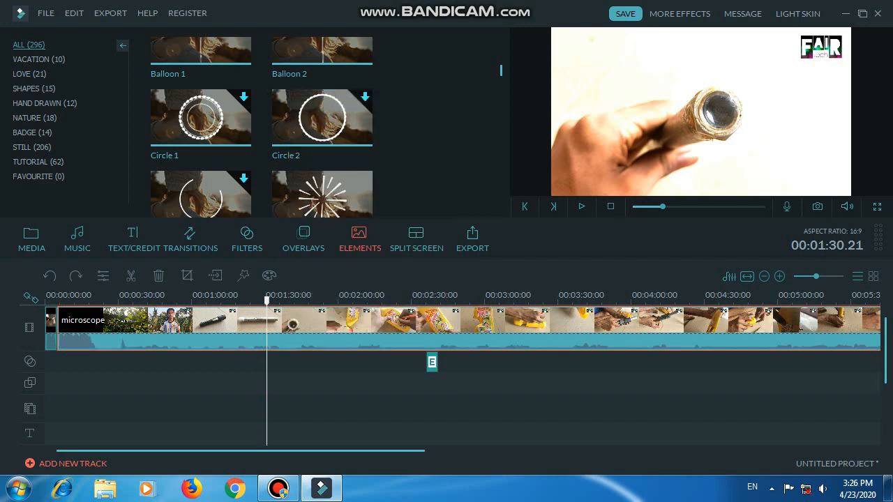
# Step: Mute the microscope clip and check that its mute option is enabled
pyautogui.rightClick(295, 341)
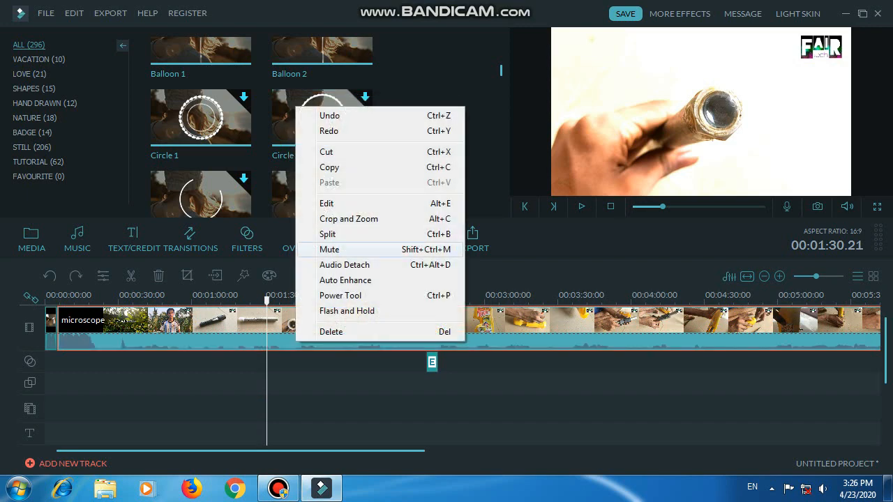
pyautogui.click(335, 250)
pyautogui.rightClick(303, 319)
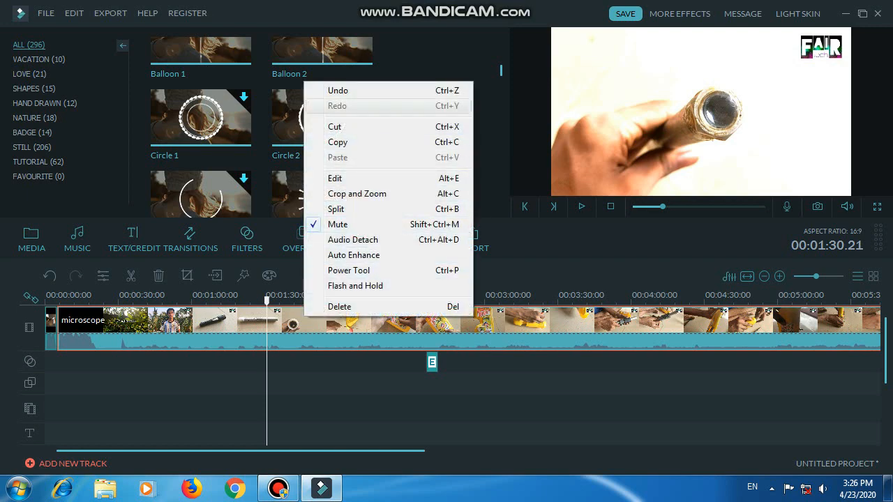
pyautogui.click(427, 64)
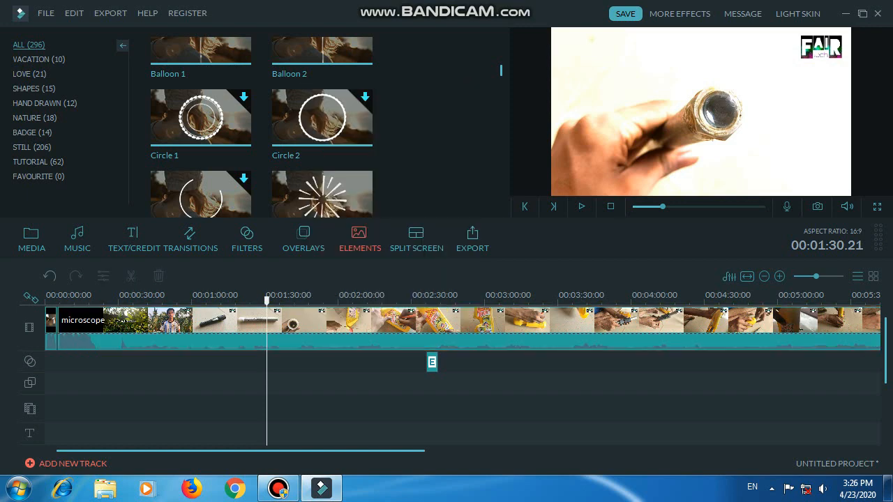
# Step: Open the microscope clip's Crop and Zoom settings and move the crop preview to 00:00:53
pyautogui.rightClick(295, 328)
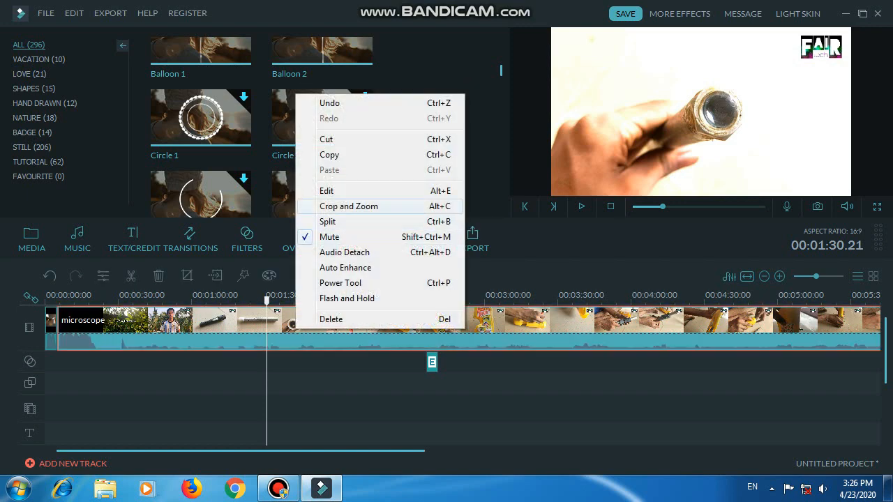
pyautogui.click(349, 206)
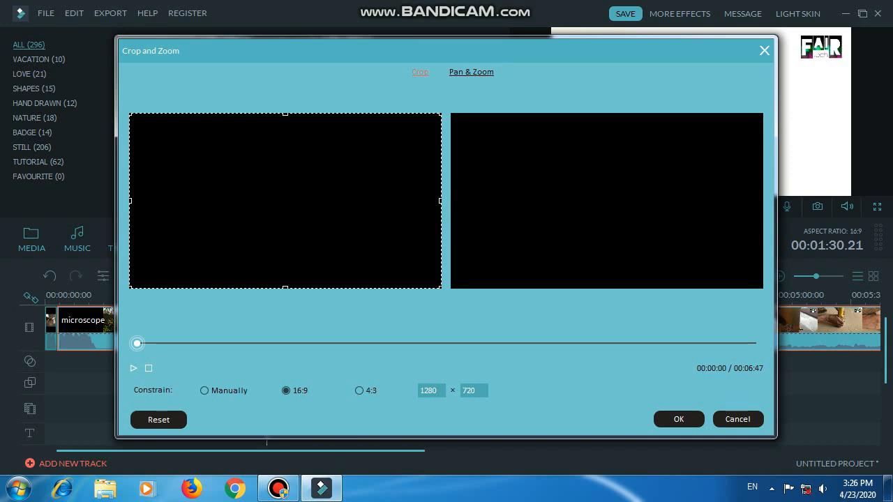
pyautogui.moveTo(137, 343); pyautogui.dragTo(218, 343)
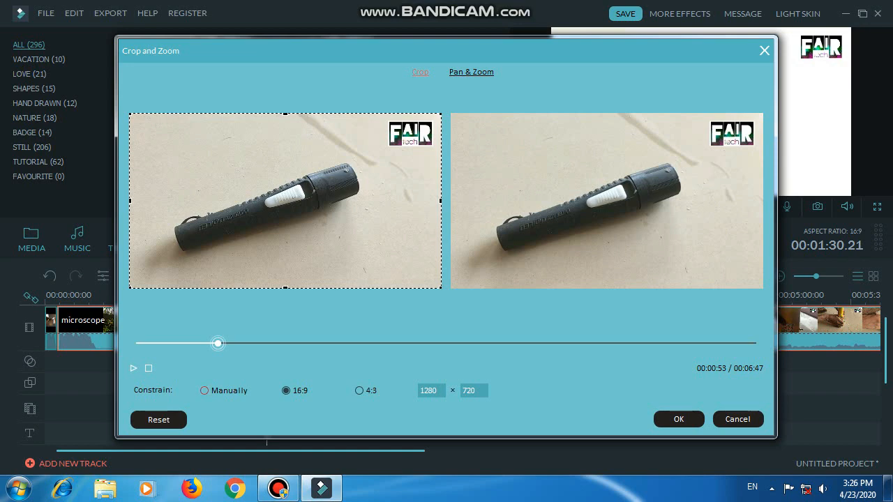
# Step: Try the manual and 16:9 crop constraints, previewing the clip at 00:01:10 and 00:00:52
pyautogui.click(204, 390)
pyautogui.click(243, 343)
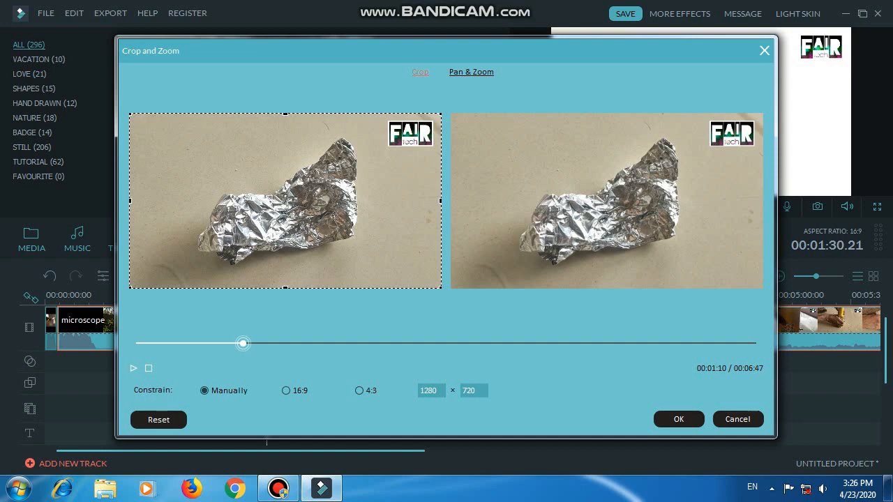
pyautogui.moveTo(440, 287)
pyautogui.mouseDown()
pyautogui.moveTo(351, 193)
pyautogui.moveTo(414, 243)
pyautogui.moveTo(440, 288)
pyautogui.mouseUp()
pyautogui.click(286, 390)
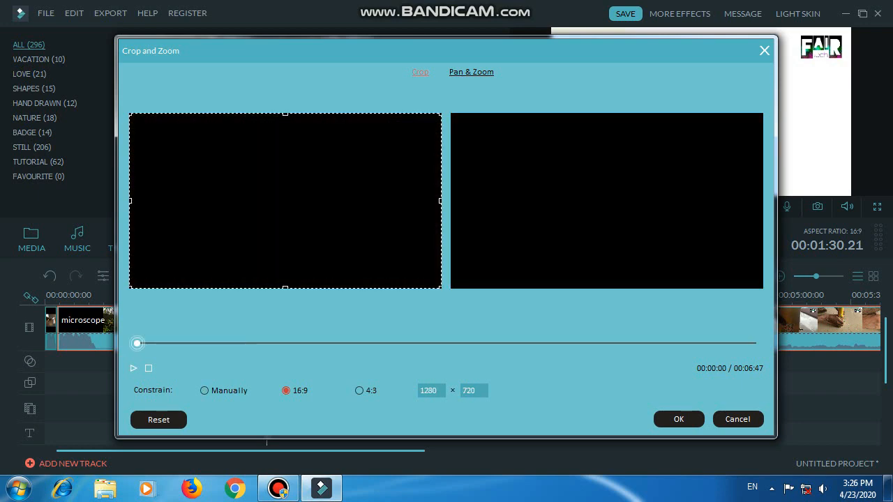
pyautogui.click(215, 343)
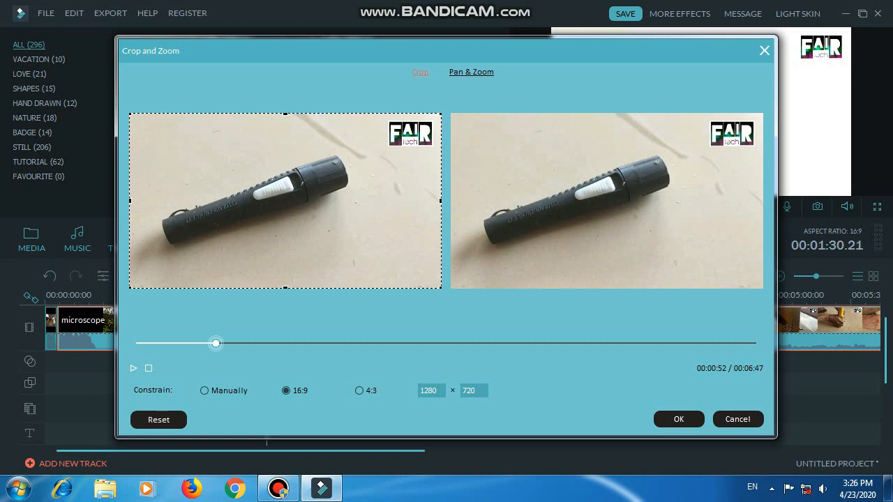
pyautogui.moveTo(441, 287)
pyautogui.mouseDown()
pyautogui.moveTo(285, 200)
pyautogui.moveTo(441, 287)
pyautogui.mouseUp()
# Step: Apply the 4:3 crop constraint, preview it at 00:01:21 and 00:01:11, and switch the constraint to manual
pyautogui.click(359, 390)
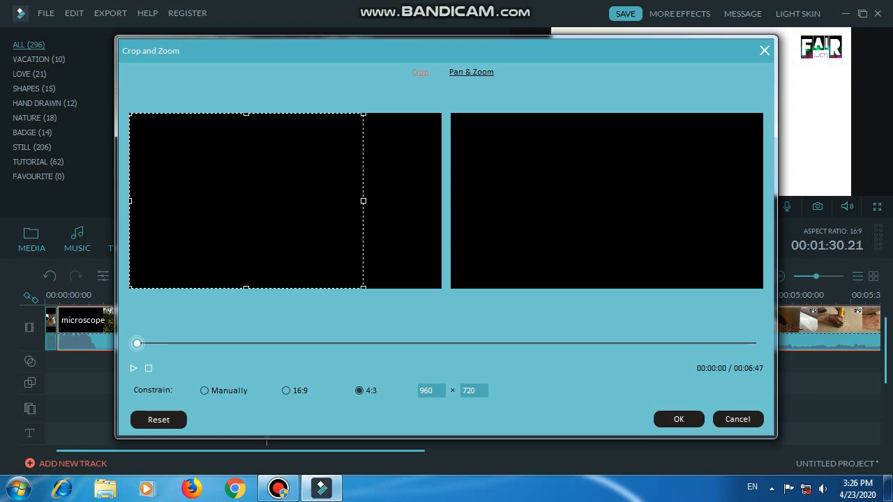
pyautogui.click(204, 391)
pyautogui.click(260, 343)
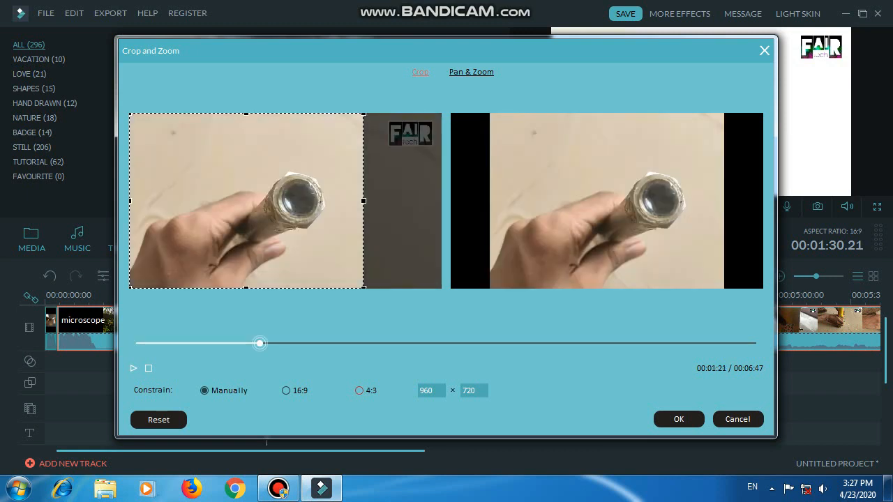
pyautogui.click(359, 390)
pyautogui.click(245, 343)
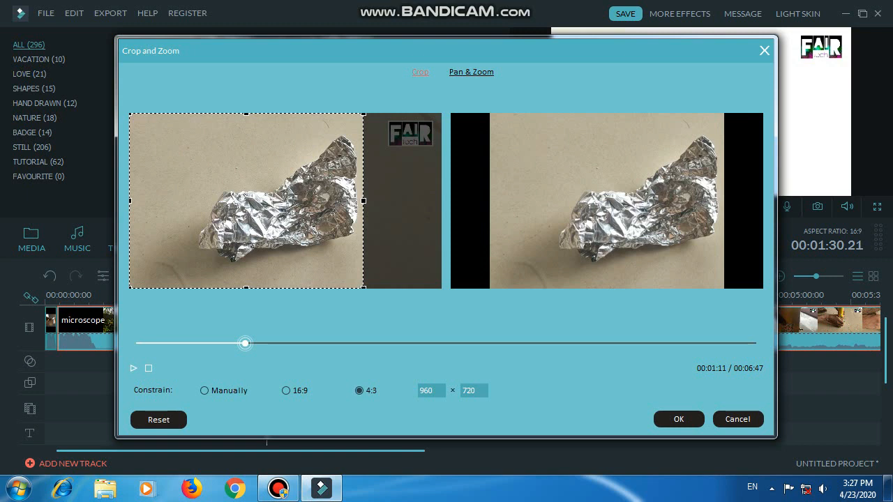
pyautogui.moveTo(246, 201)
pyautogui.mouseDown()
pyautogui.moveTo(325, 201)
pyautogui.moveTo(246, 201)
pyautogui.mouseUp()
pyautogui.click(204, 390)
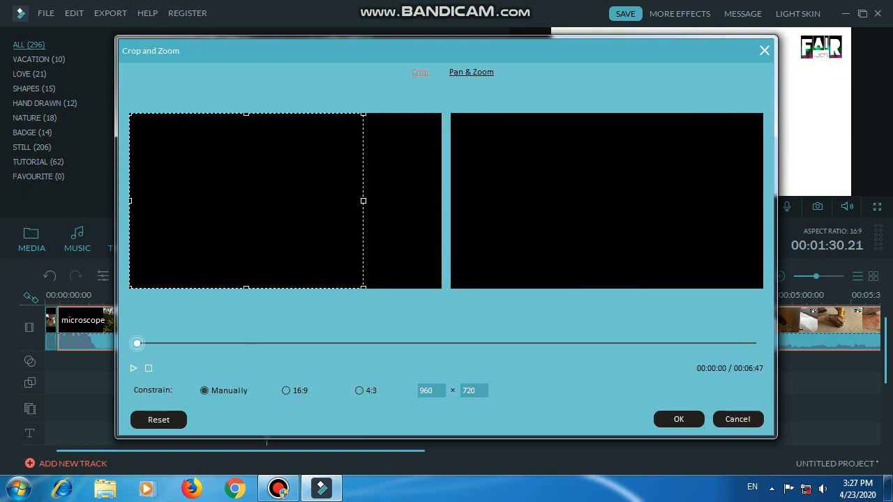
# Step: Move the crop frame to the right edge of the picture and resize it to about 1090 × 575, previewing at 00:01:39
pyautogui.moveTo(246, 201); pyautogui.dragTo(325, 201)
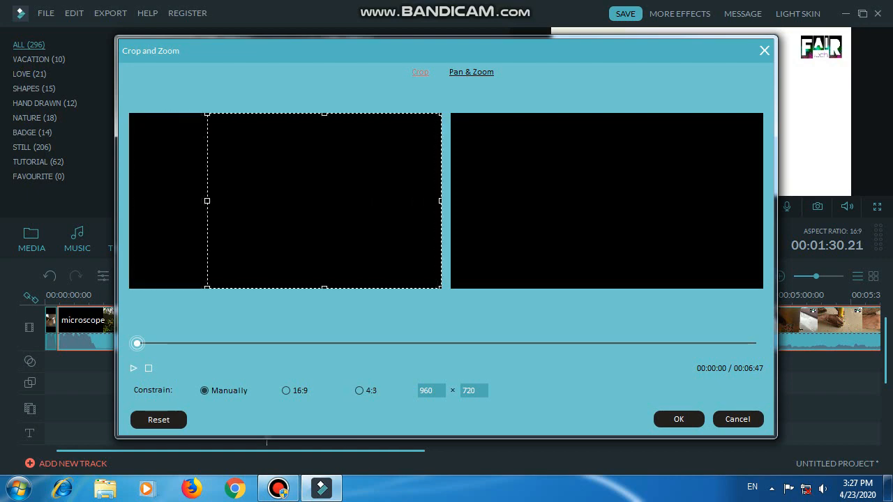
pyautogui.moveTo(208, 287); pyautogui.dragTo(294, 252)
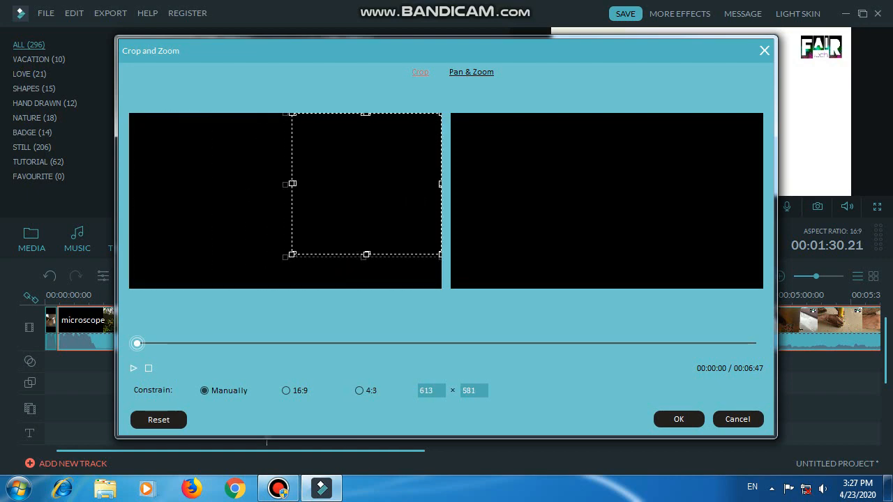
pyautogui.moveTo(137, 343); pyautogui.dragTo(286, 343)
pyautogui.moveTo(294, 182); pyautogui.dragTo(174, 183)
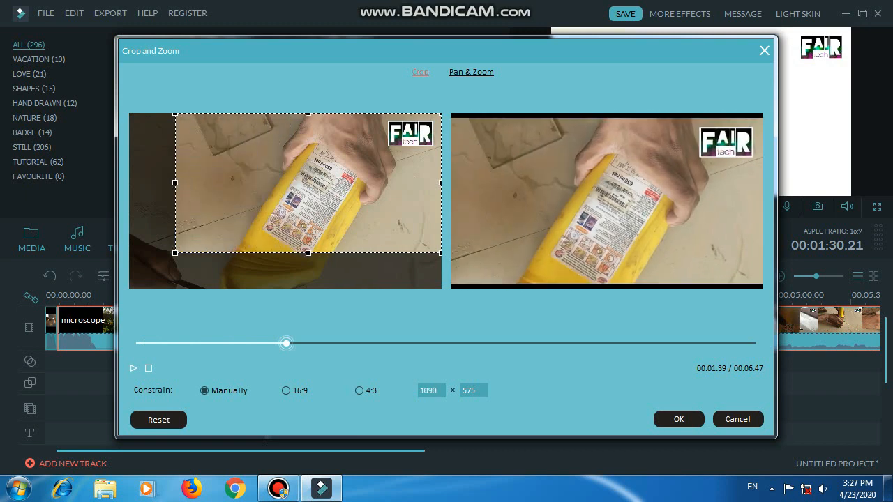
# Step: Reposition and resize the crop frame to about 1154 × 573 around the yellow bottle and logo, and apply the crop
pyautogui.moveTo(308, 253); pyautogui.dragTo(308, 231)
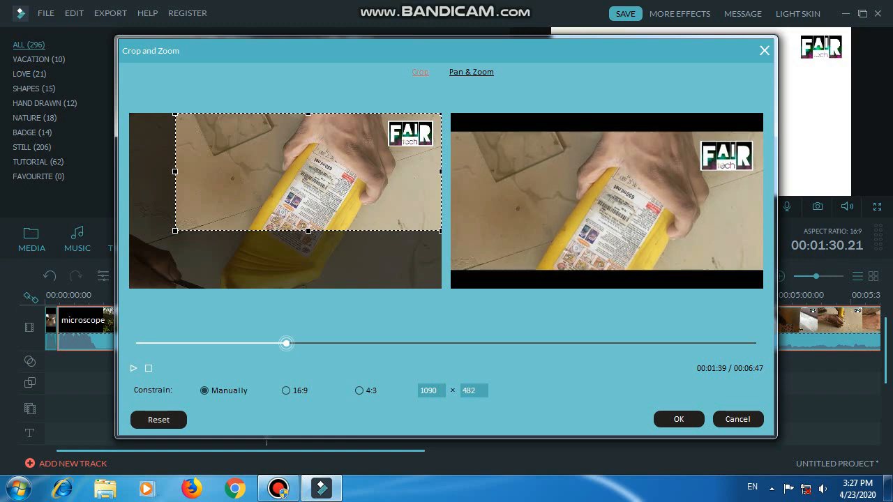
pyautogui.moveTo(309, 172); pyautogui.dragTo(282, 199)
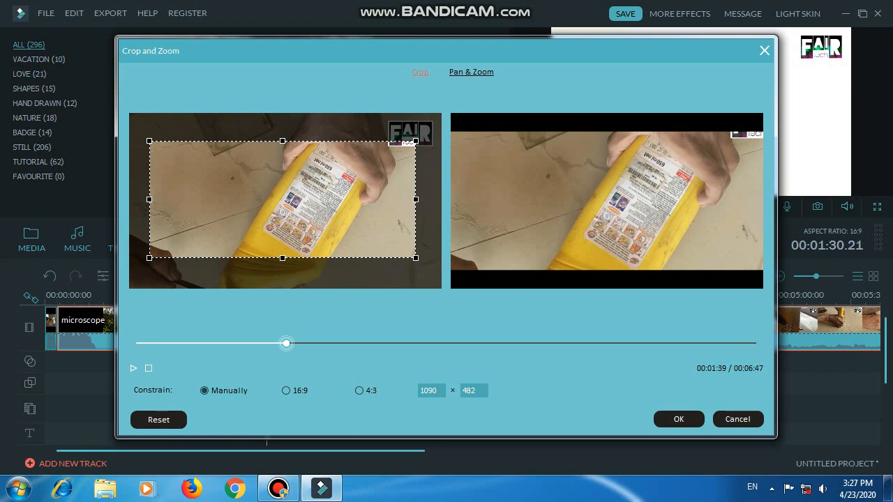
pyautogui.moveTo(416, 141); pyautogui.dragTo(431, 118)
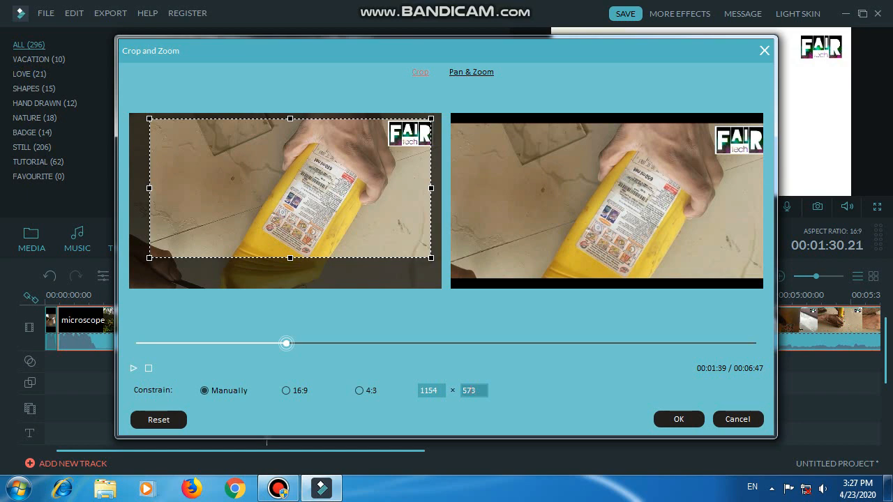
pyautogui.click(677, 418)
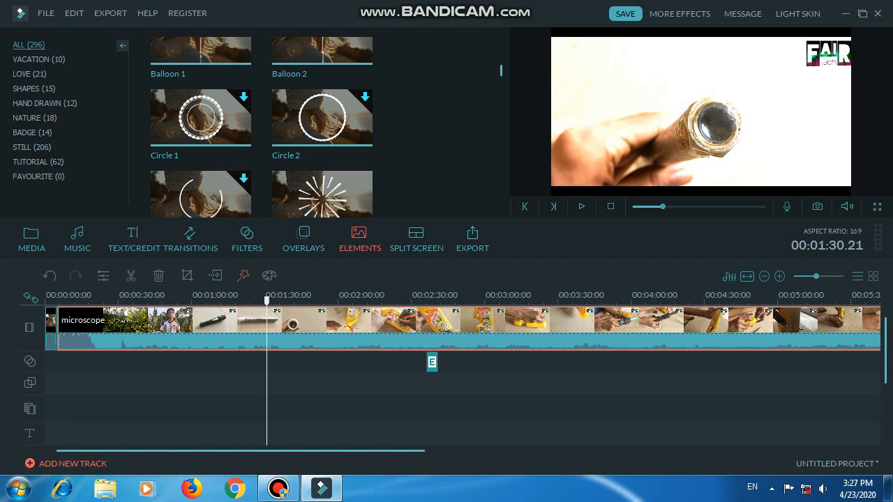
# Step: Open Advanced Color Tuning from the microscope clip's video edit settings and move its preview to 00:00:19
pyautogui.rightClick(322, 337)
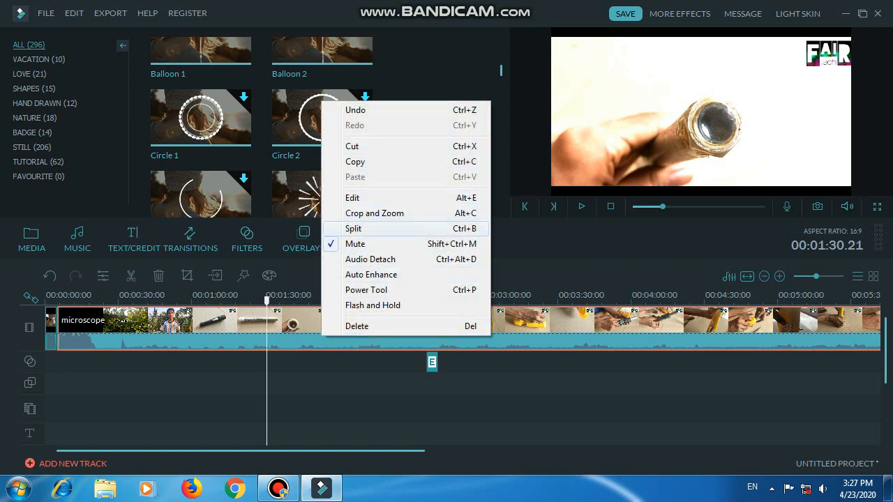
pyautogui.click(377, 198)
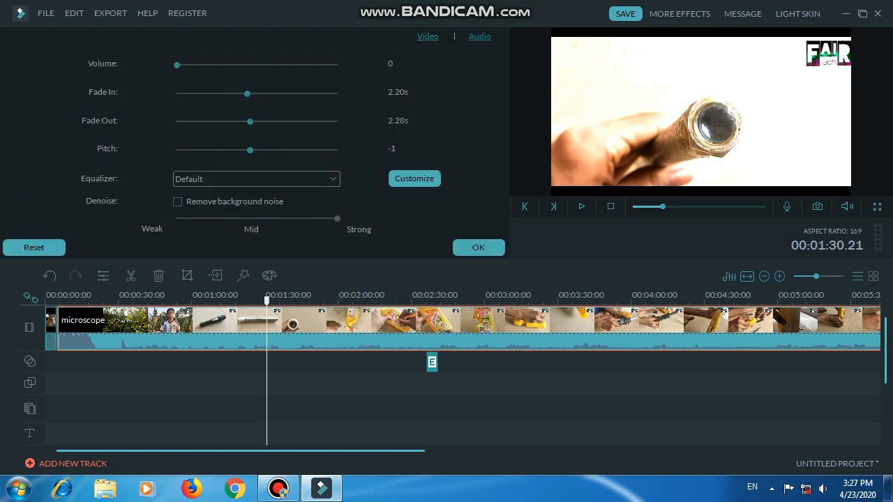
pyautogui.click(427, 36)
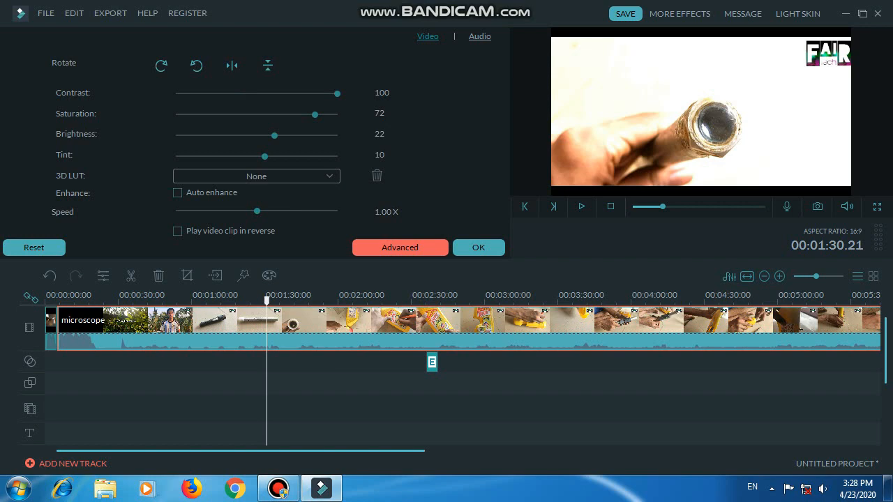
pyautogui.click(400, 247)
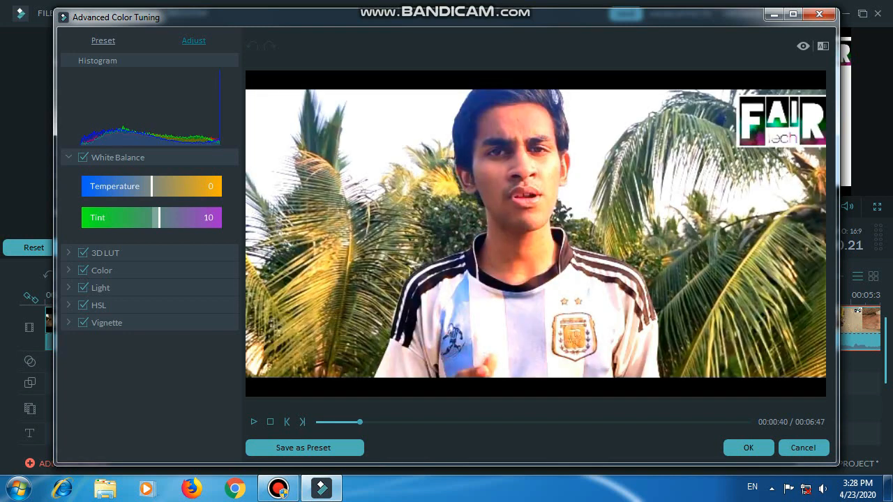
pyautogui.click(429, 422)
pyautogui.click(409, 422)
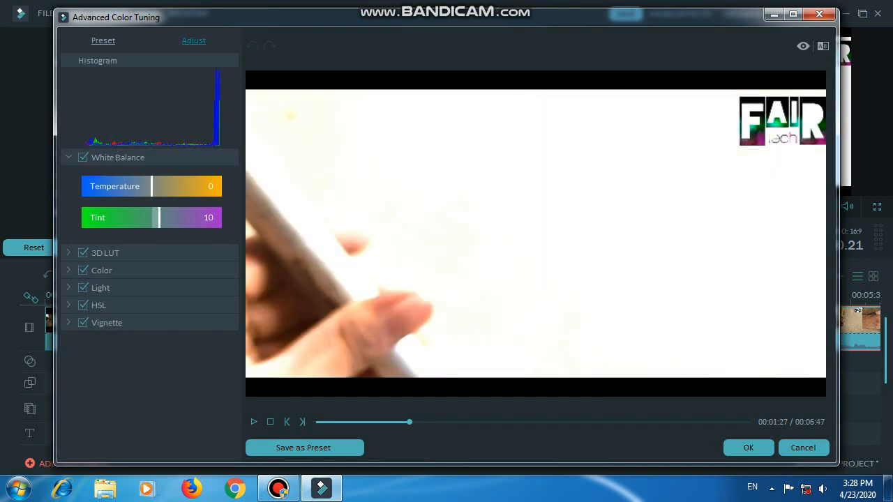
pyautogui.click(338, 422)
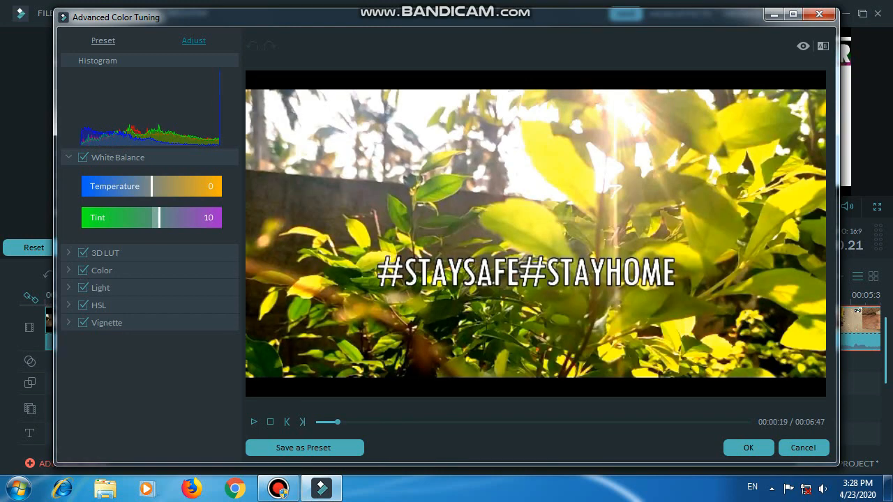
# Step: Try the Warm, Cool Max, Warm Max, Boost Color, Shadow Details, Elegant, Brighten, Darken and Fantasy color presets on the clip
pyautogui.click(103, 40)
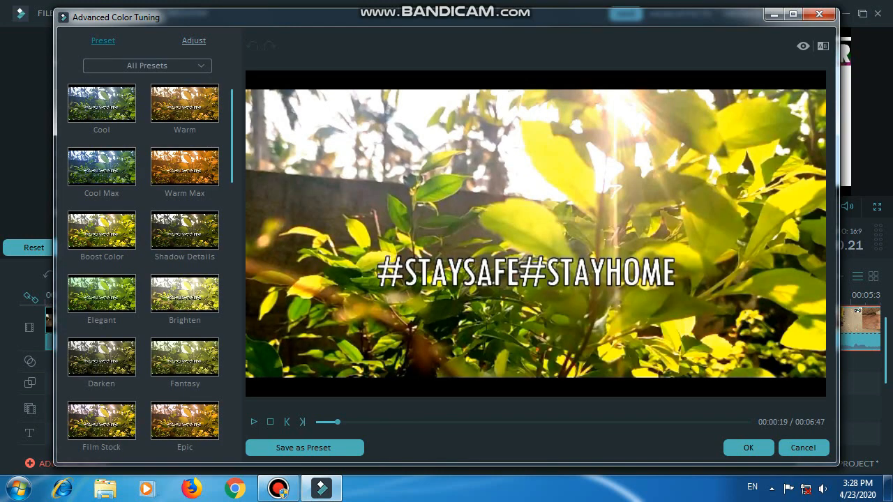
pyautogui.doubleClick(171, 105)
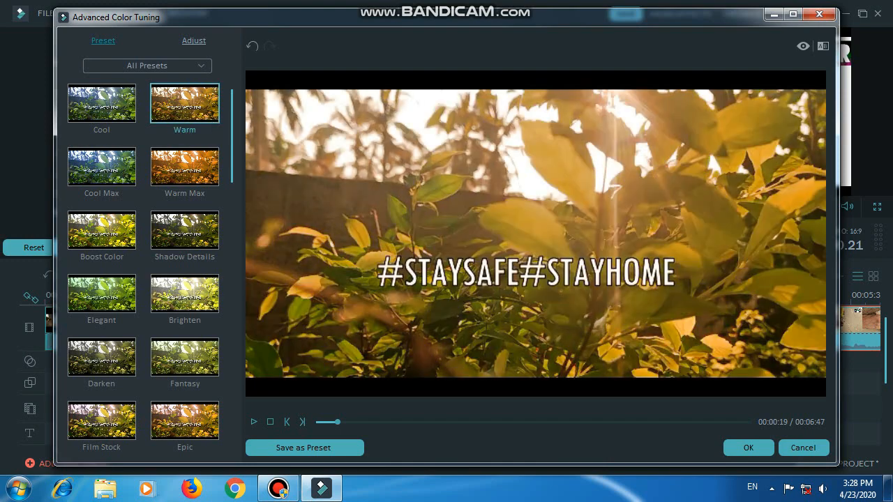
pyautogui.doubleClick(102, 167)
pyautogui.doubleClick(185, 167)
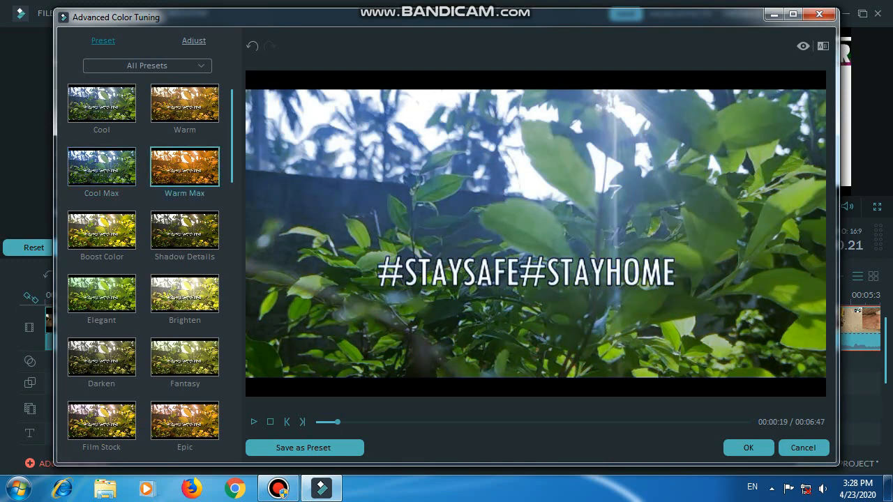
pyautogui.doubleClick(102, 231)
pyautogui.doubleClick(185, 230)
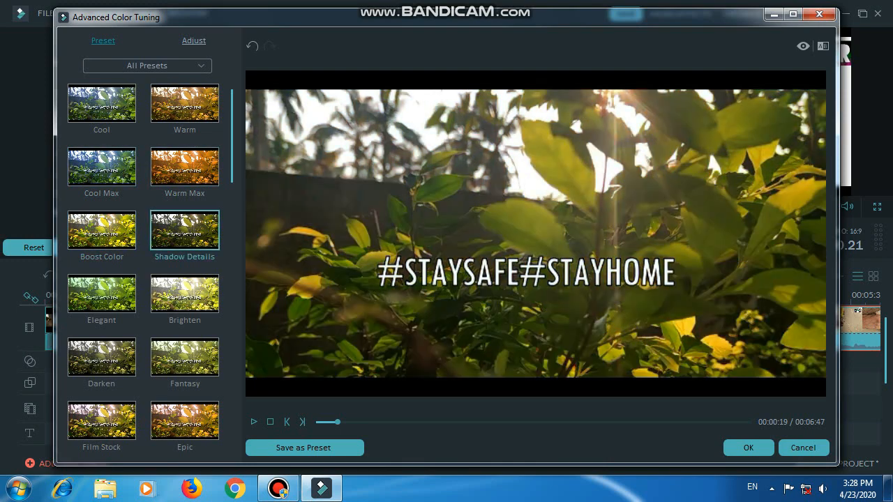
pyautogui.doubleClick(101, 294)
pyautogui.doubleClick(185, 294)
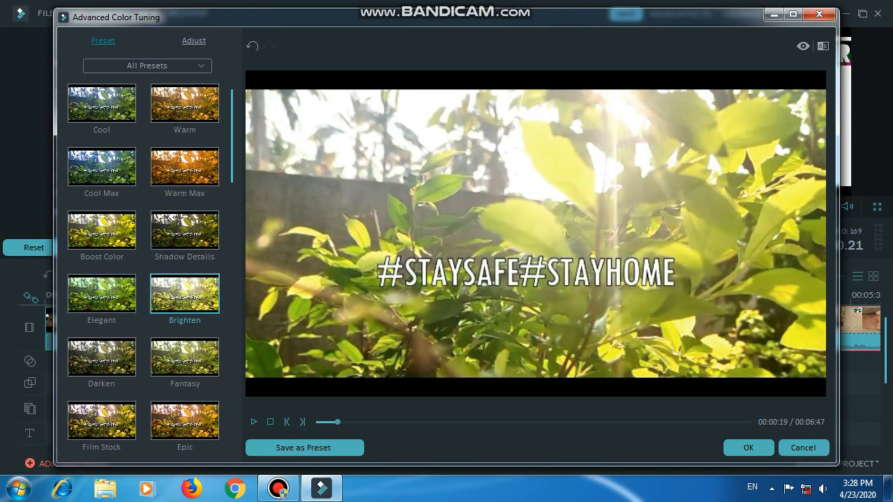
pyautogui.doubleClick(102, 358)
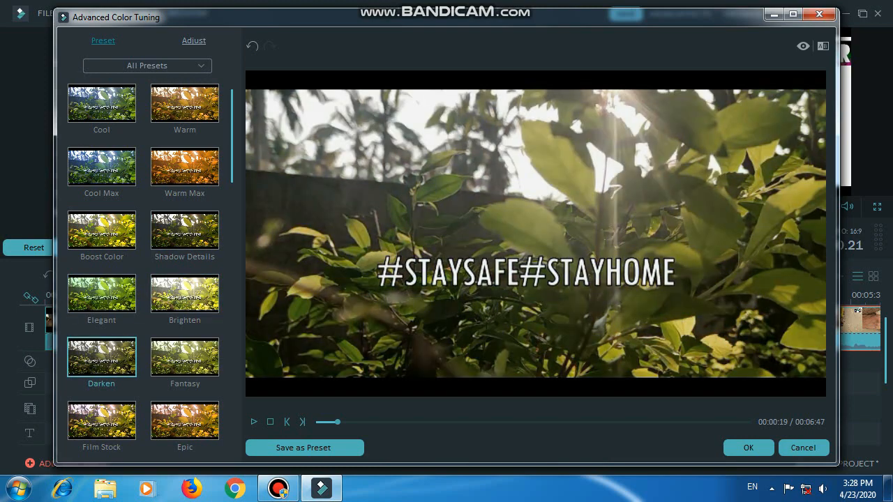
pyautogui.doubleClick(185, 358)
# Step: Try the Epic, Film Stock, Polaroid and Black&White color presets, and apply the TV preset to the clip
pyautogui.scroll(-1, 185, 357)
pyautogui.doubleClick(185, 358)
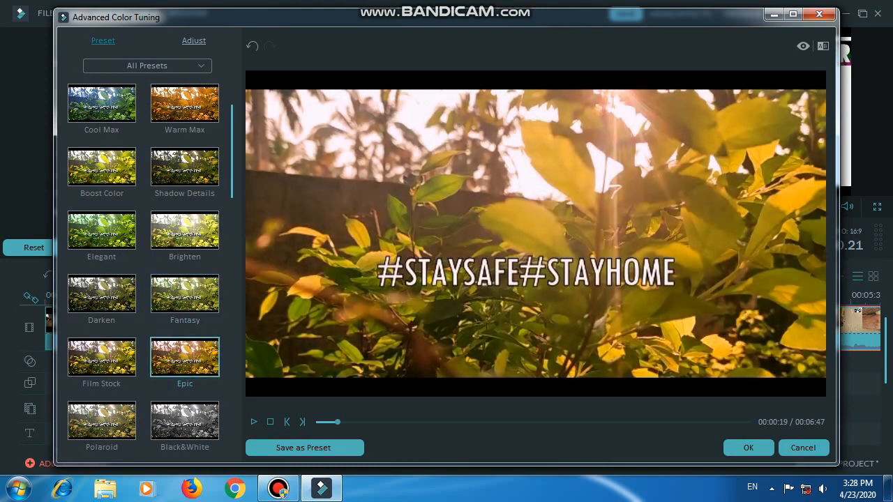
pyautogui.doubleClick(102, 358)
pyautogui.doubleClick(102, 421)
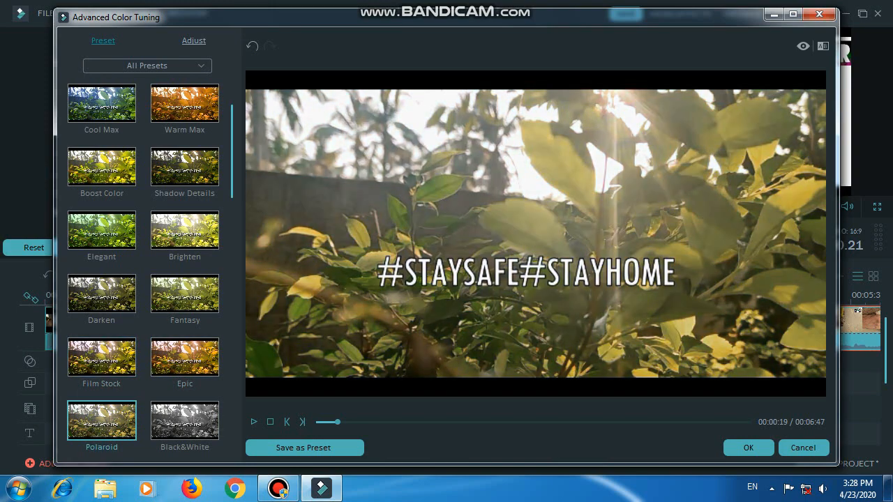
pyautogui.doubleClick(185, 421)
pyautogui.scroll(-2, 184, 421)
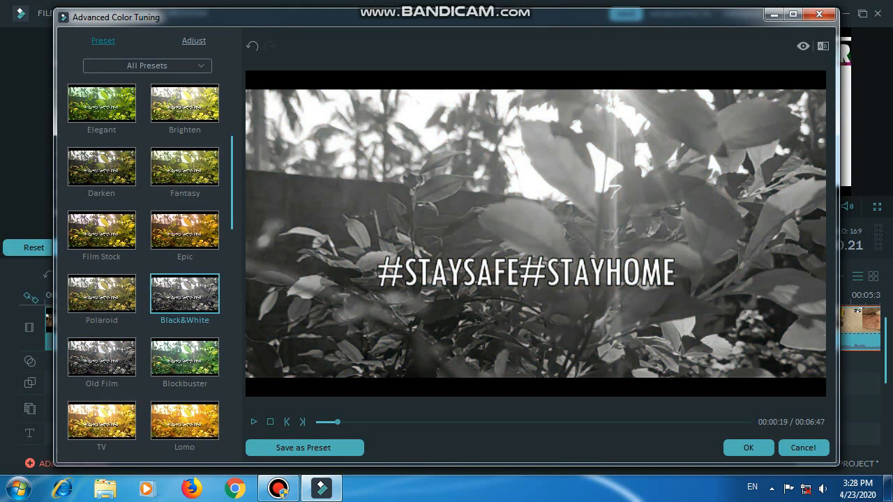
pyautogui.doubleClick(102, 422)
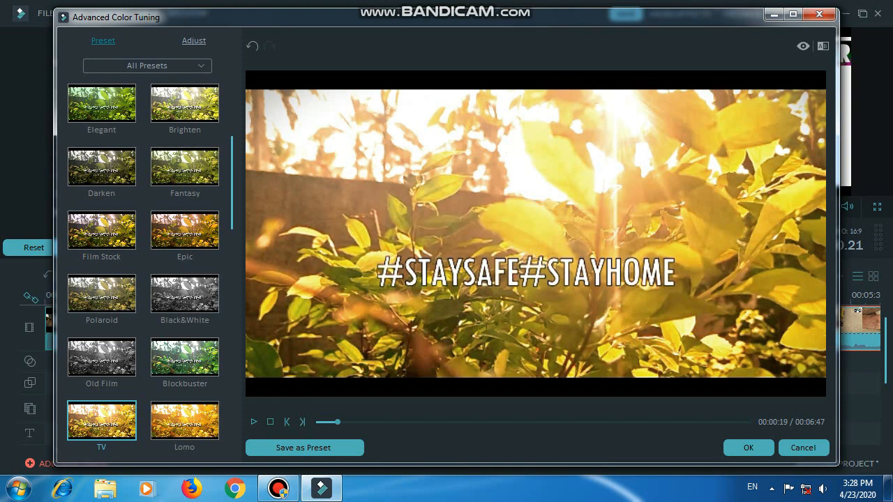
# Step: Adjust the clip's white balance to a temperature of 0 and a tint of 27
pyautogui.click(194, 40)
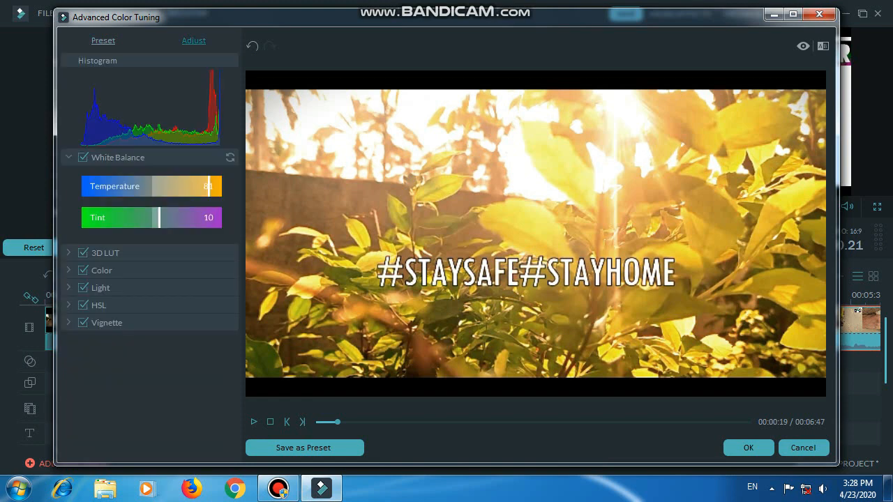
pyautogui.moveTo(209, 186); pyautogui.dragTo(151, 187)
pyautogui.moveTo(159, 218)
pyautogui.mouseDown()
pyautogui.moveTo(136, 218)
pyautogui.moveTo(171, 218)
pyautogui.mouseUp()
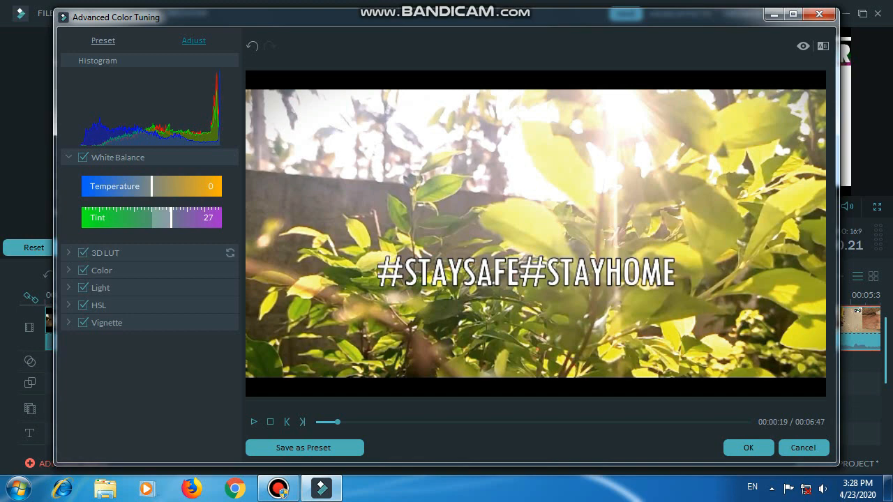
# Step: Expand the 3D LUT and Color adjustment groups and look through their settings
pyautogui.click(69, 253)
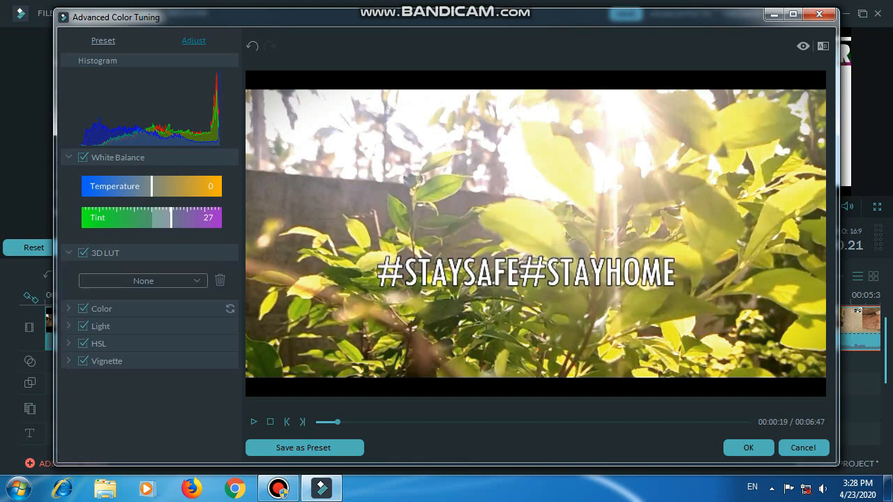
pyautogui.click(68, 308)
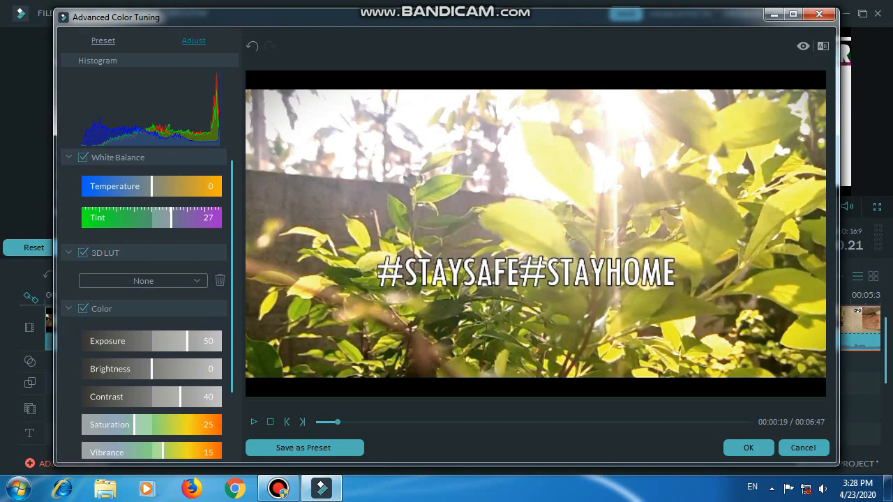
pyautogui.scroll(-1, 144, 303)
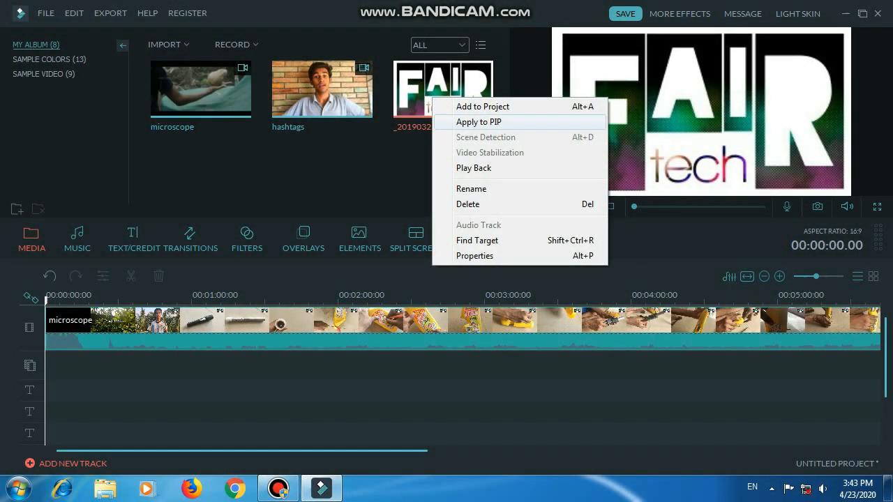
# Step: Overlay the _20190322_173014 logo image on the microscope video as a picture-in-picture and shrink it near the frame's lower-left corner
pyautogui.click(480, 121)
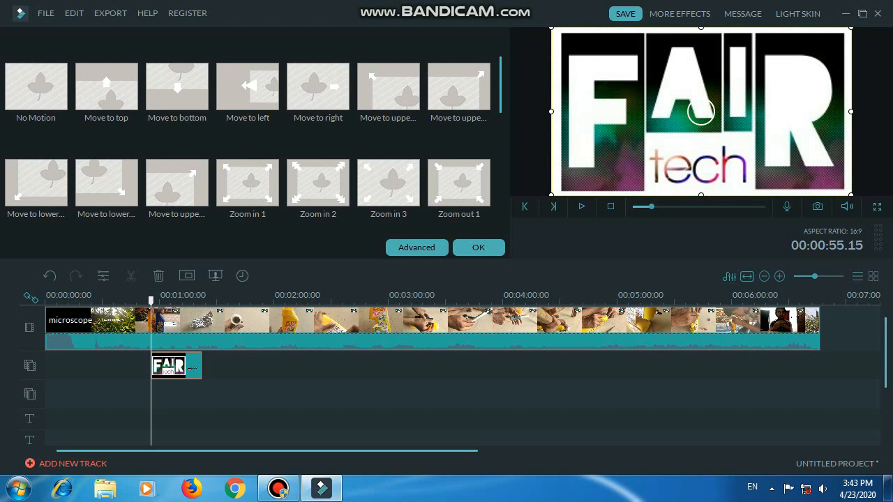
pyautogui.moveTo(851, 28); pyautogui.dragTo(592, 143)
pyautogui.click(477, 247)
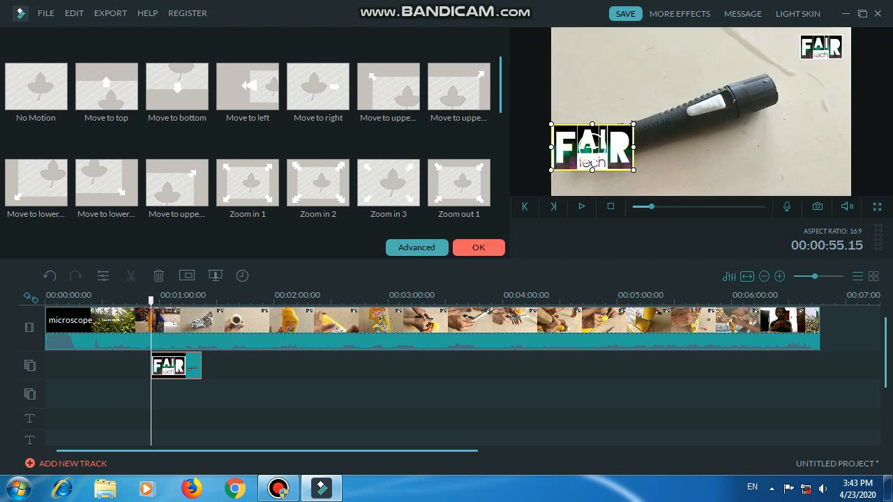
pyautogui.moveTo(151, 301); pyautogui.dragTo(191, 301)
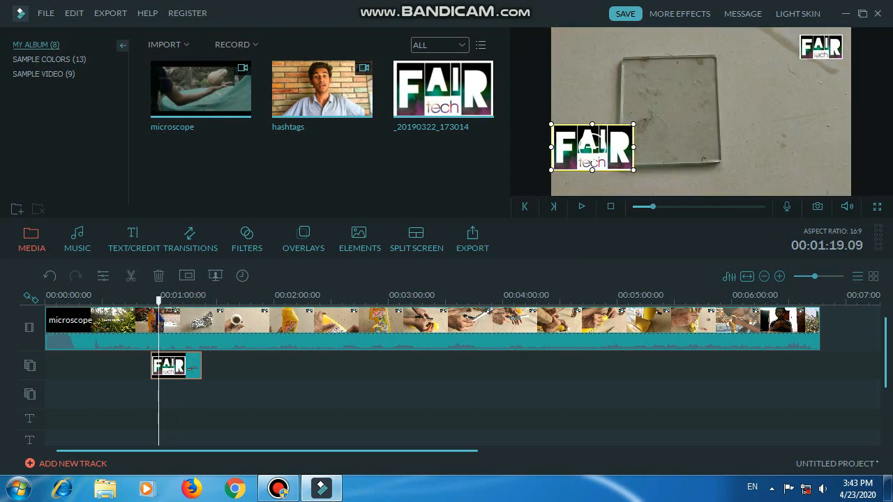
# Step: Try the directional Move and Zoom out 1 motions on the logo overlay, choose Zoom in 3, and open its advanced PIP settings
pyautogui.rightClick(187, 363)
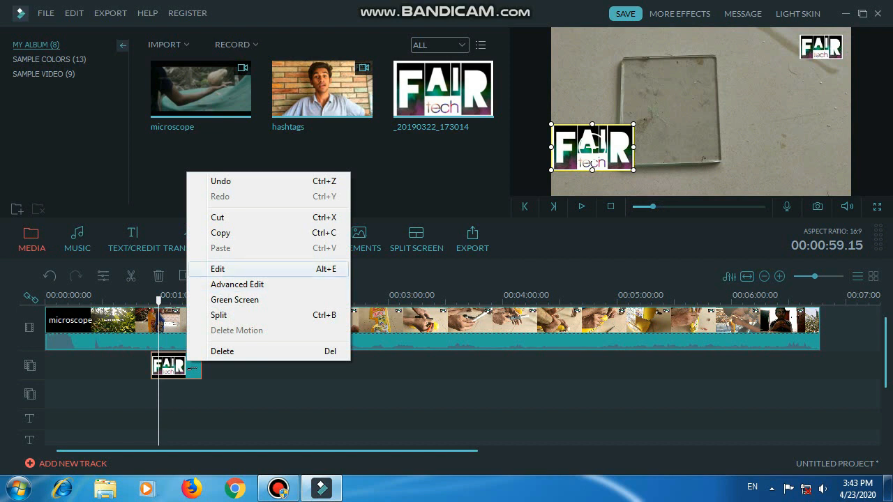
pyautogui.click(230, 269)
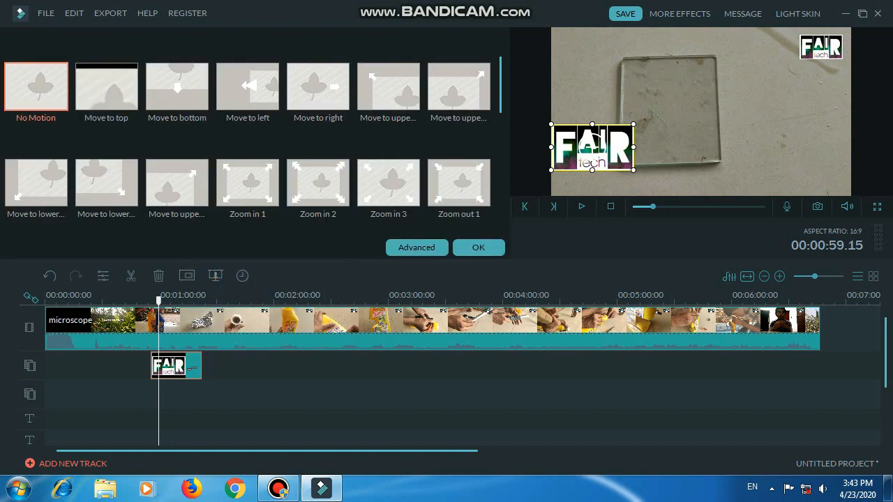
pyautogui.click(107, 87)
pyautogui.click(177, 87)
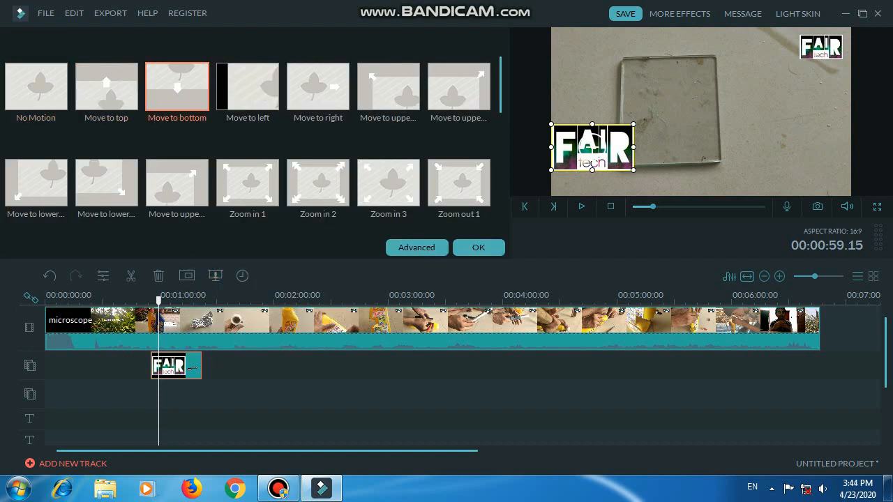
pyautogui.click(248, 87)
pyautogui.click(318, 87)
pyautogui.click(458, 87)
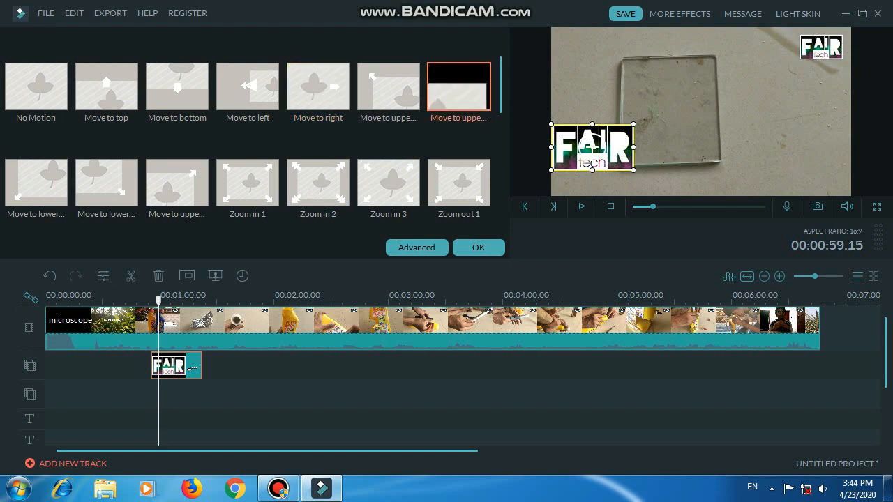
pyautogui.click(387, 87)
pyautogui.click(458, 183)
pyautogui.click(388, 183)
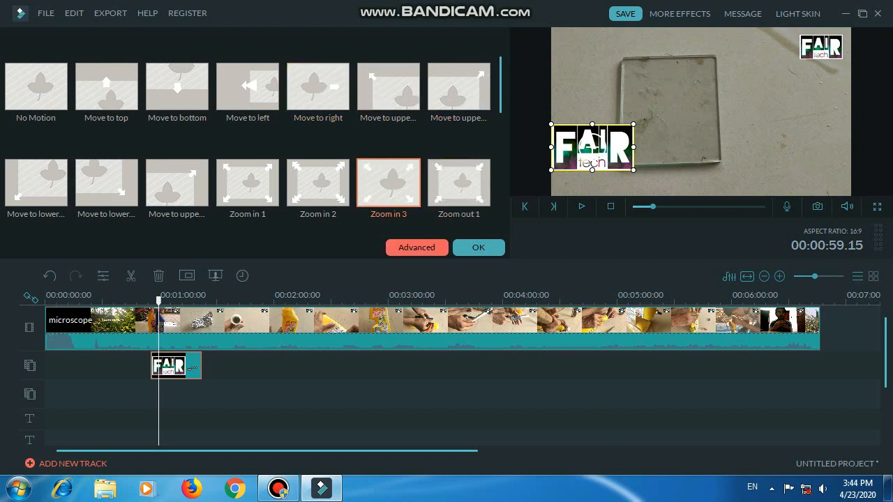
pyautogui.click(416, 247)
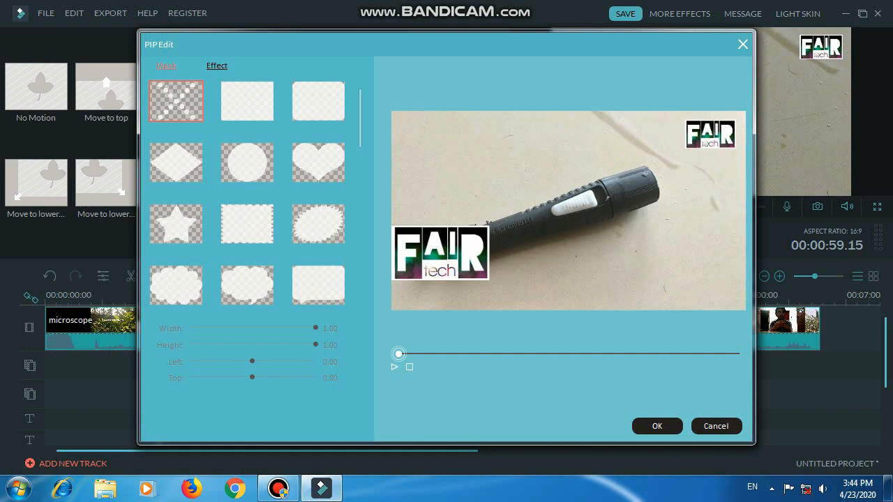
# Step: Try the circle, diamond, heart, rounded rectangle and jagged oval masks on the logo overlay, and restore it to no mask
pyautogui.click(246, 107)
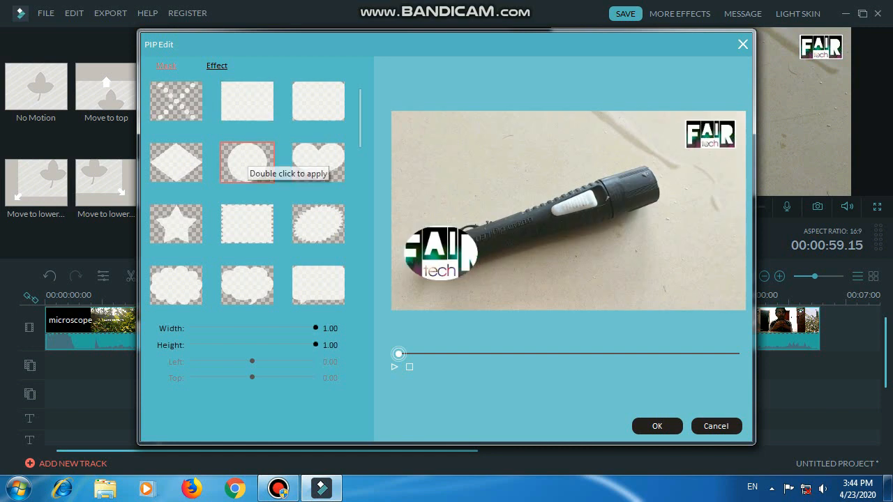
pyautogui.click(176, 162)
pyautogui.click(318, 162)
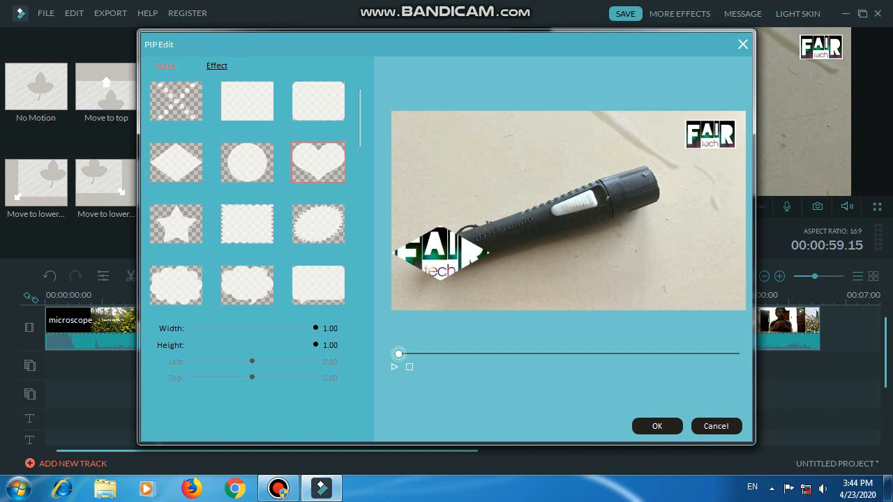
pyautogui.click(318, 101)
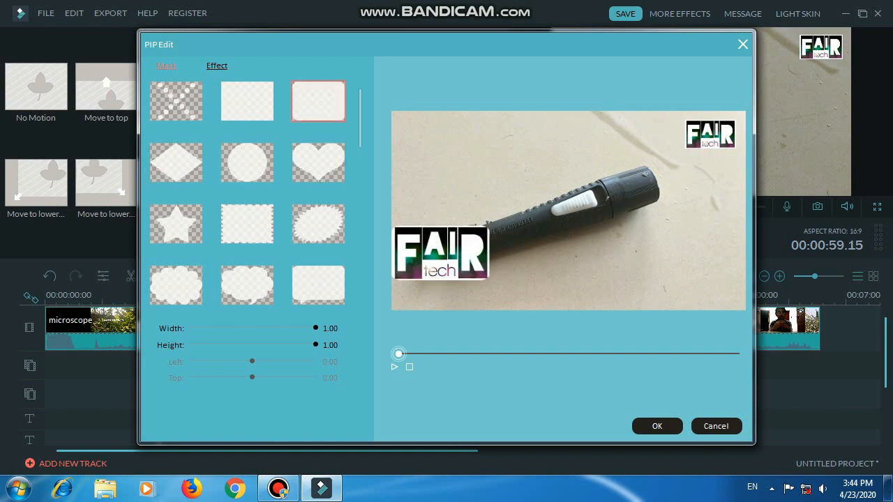
pyautogui.click(318, 224)
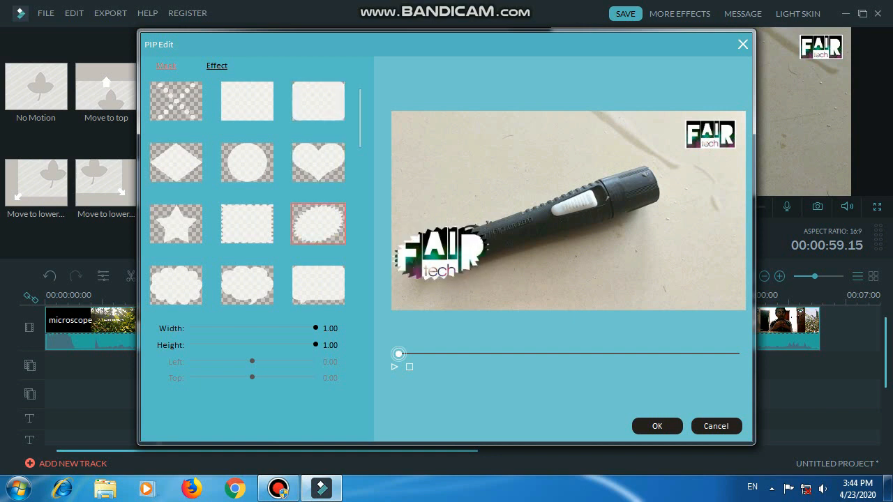
pyautogui.click(176, 101)
# Step: Enable Chroma Key on the logo overlay to make its black parts transparent, at intensity level 1
pyautogui.click(216, 65)
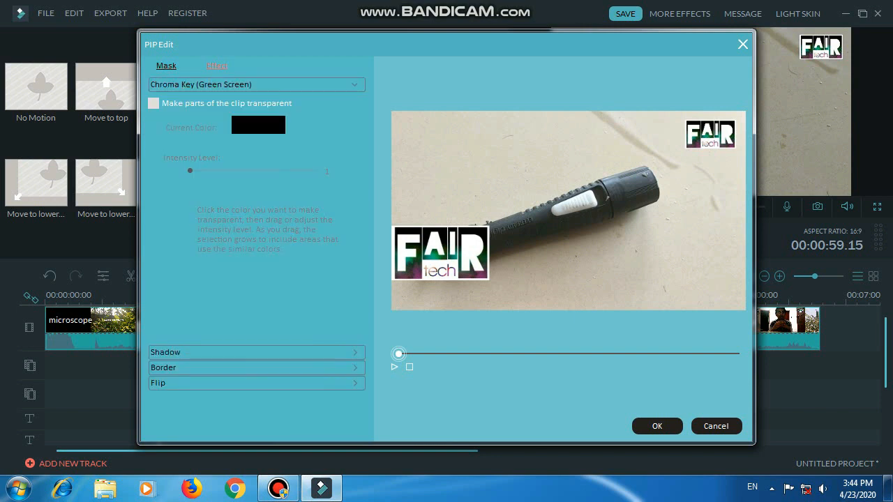
pyautogui.click(154, 103)
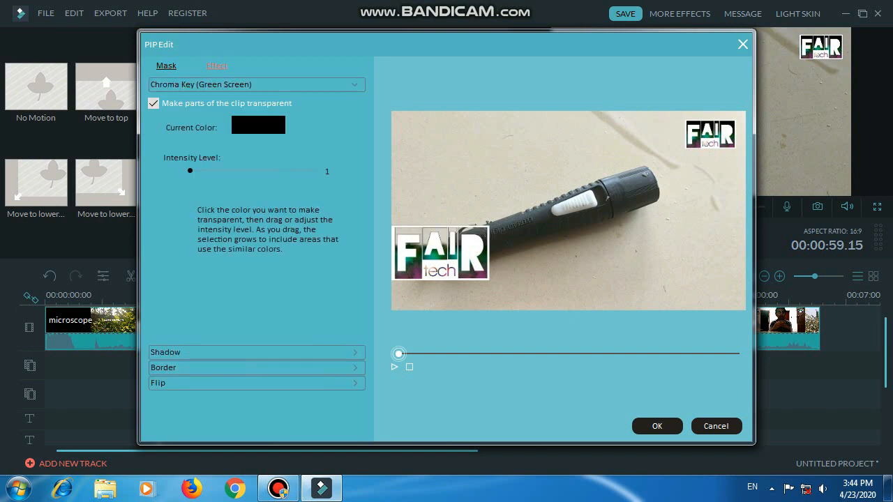
pyautogui.moveTo(190, 171)
pyautogui.mouseDown()
pyautogui.moveTo(317, 170)
pyautogui.moveTo(190, 171)
pyautogui.mouseUp()
# Step: Apply a shadow to the logo overlay with distance 2, blur 2 and a light grey color
pyautogui.click(257, 352)
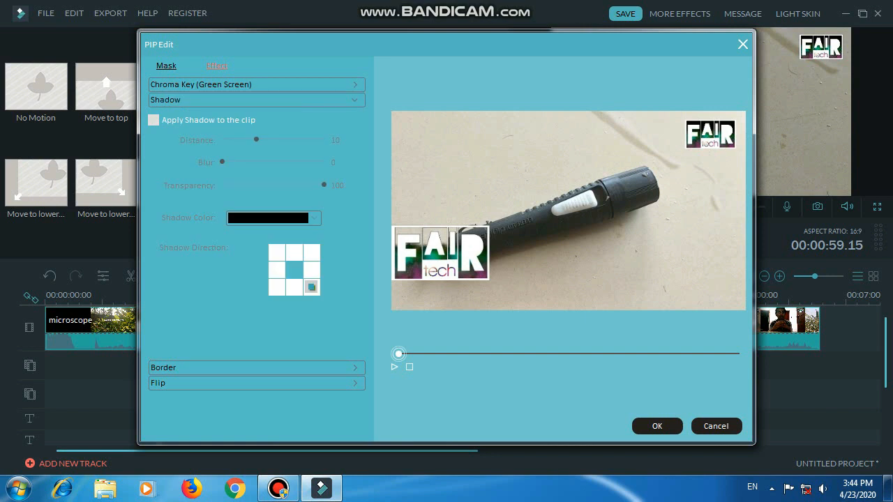
pyautogui.click(153, 120)
pyautogui.moveTo(256, 140); pyautogui.dragTo(242, 161)
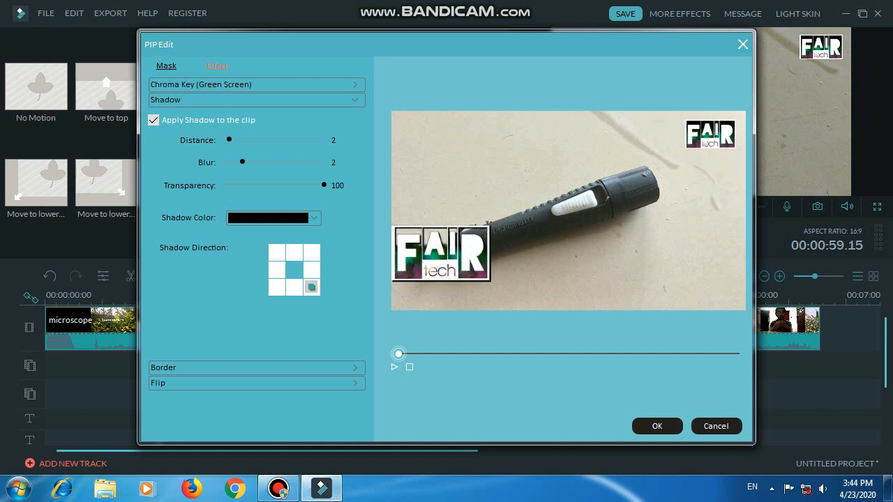
pyautogui.click(314, 218)
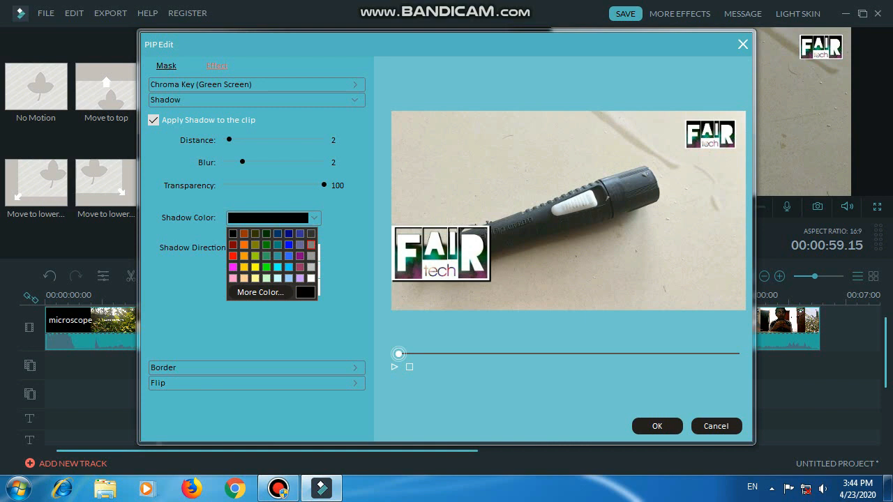
pyautogui.click(311, 244)
pyautogui.click(311, 218)
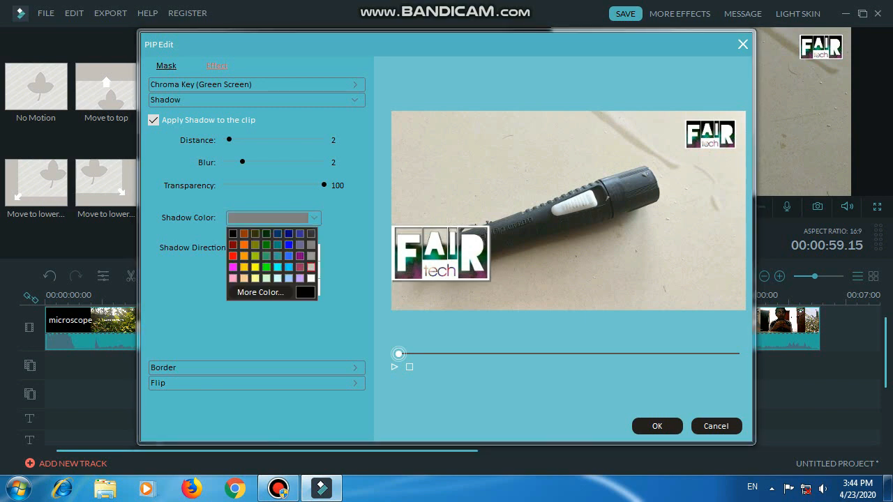
pyautogui.click(311, 266)
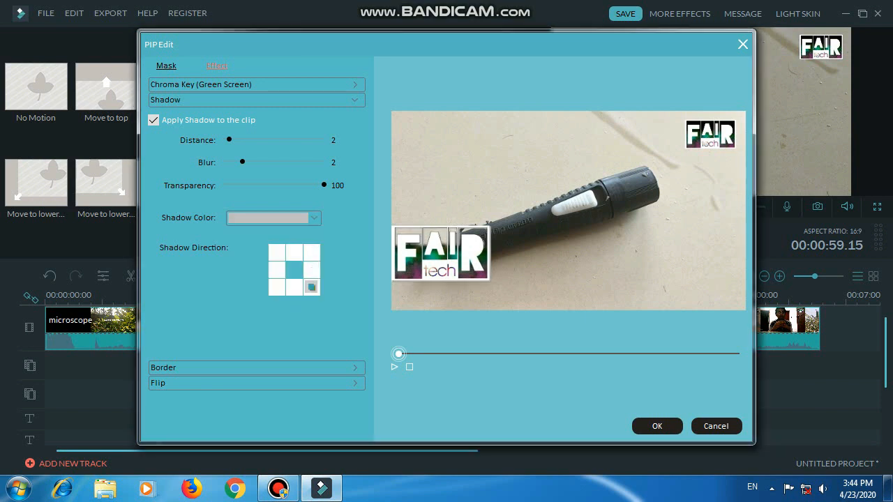
# Step: Apply a border to the logo overlay with distance 5 and blur 7
pyautogui.click(257, 368)
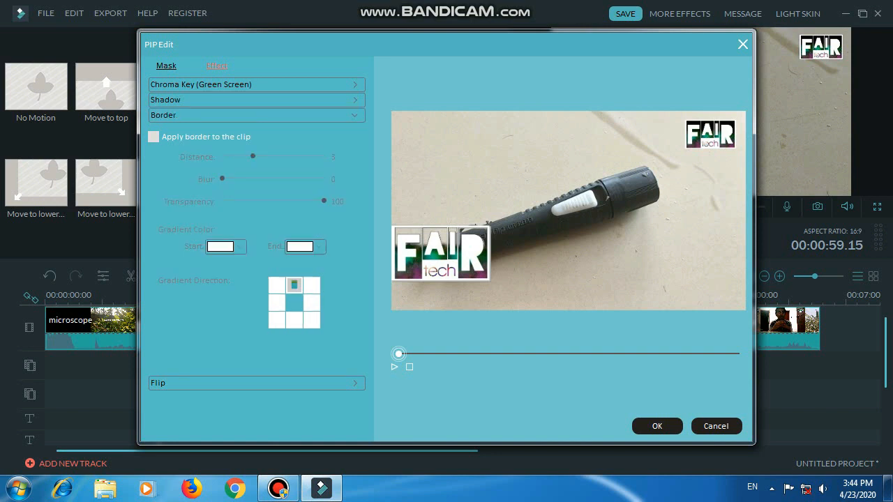
pyautogui.click(152, 137)
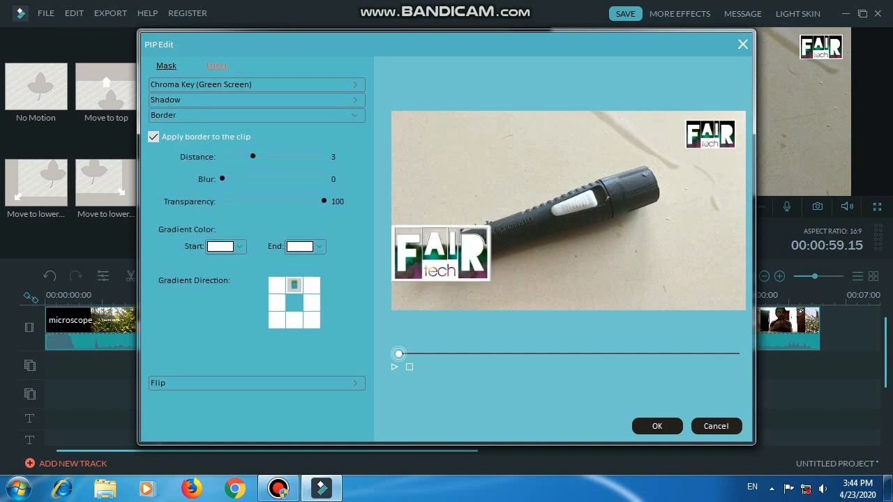
pyautogui.moveTo(253, 156); pyautogui.dragTo(273, 157)
pyautogui.moveTo(222, 178); pyautogui.dragTo(293, 178)
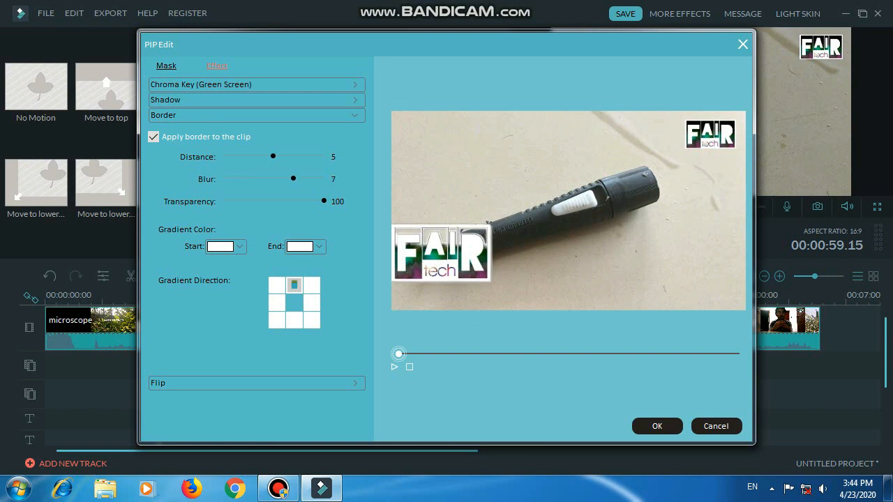
# Step: Try rotating the logo overlay and flipping it horizontally and vertically, return it upright, and accept the PIP edits
pyautogui.click(257, 383)
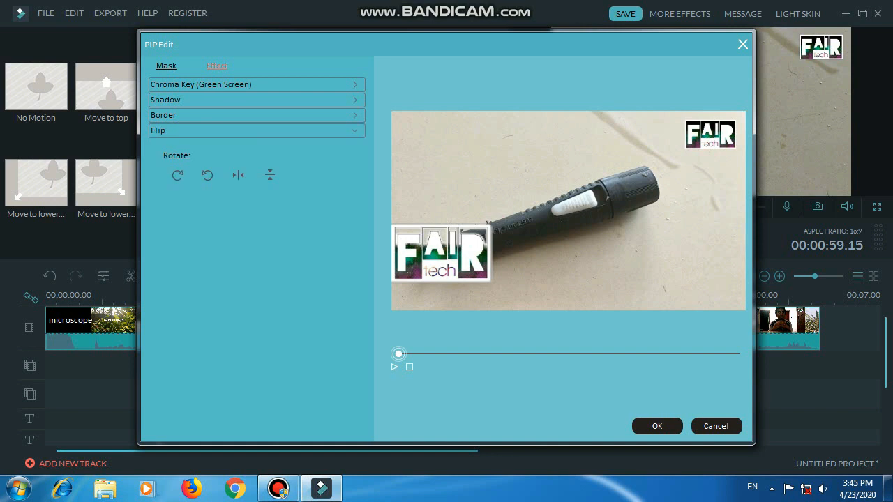
pyautogui.click(177, 176)
pyautogui.click(177, 175)
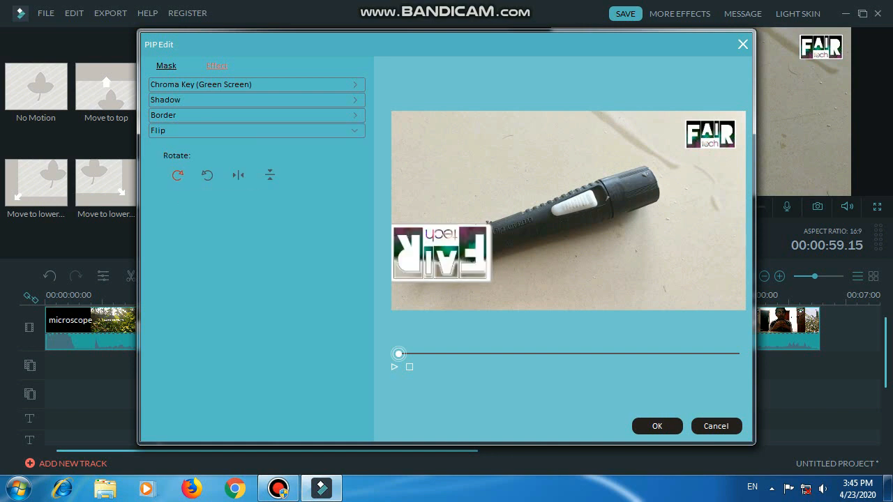
pyautogui.click(177, 175)
pyautogui.click(177, 175)
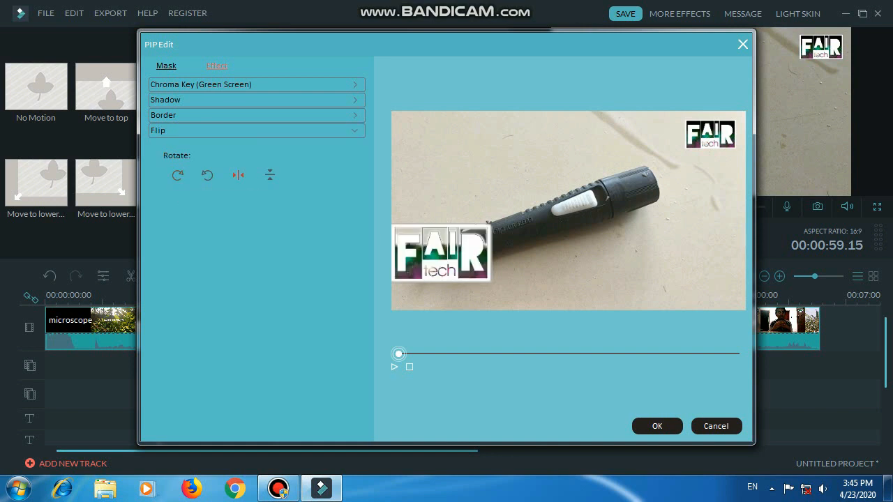
pyautogui.click(238, 175)
pyautogui.click(238, 175)
pyautogui.click(269, 175)
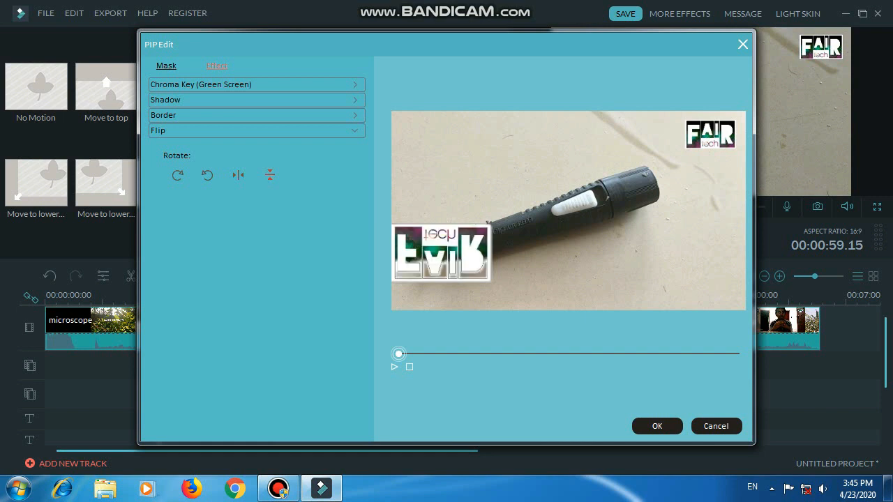
pyautogui.click(269, 175)
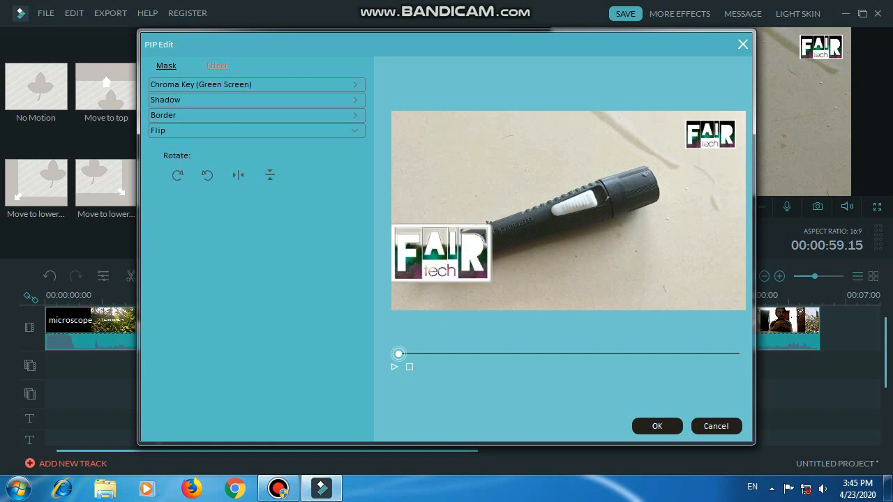
pyautogui.click(656, 426)
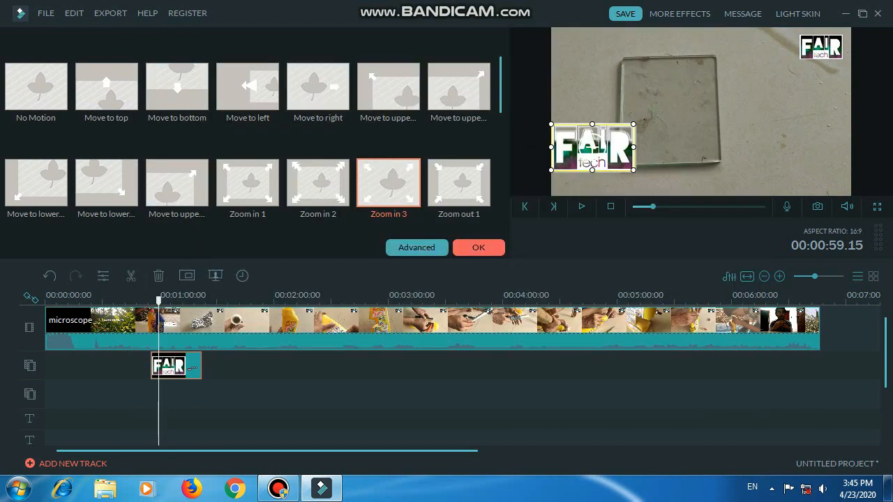
# Step: Add the hashtags video to the timeline as a picture-in-picture overlay starting at 00:01:33.16
pyautogui.moveTo(159, 301); pyautogui.dragTo(223, 301)
pyautogui.click(322, 98)
pyautogui.rightClick(348, 96)
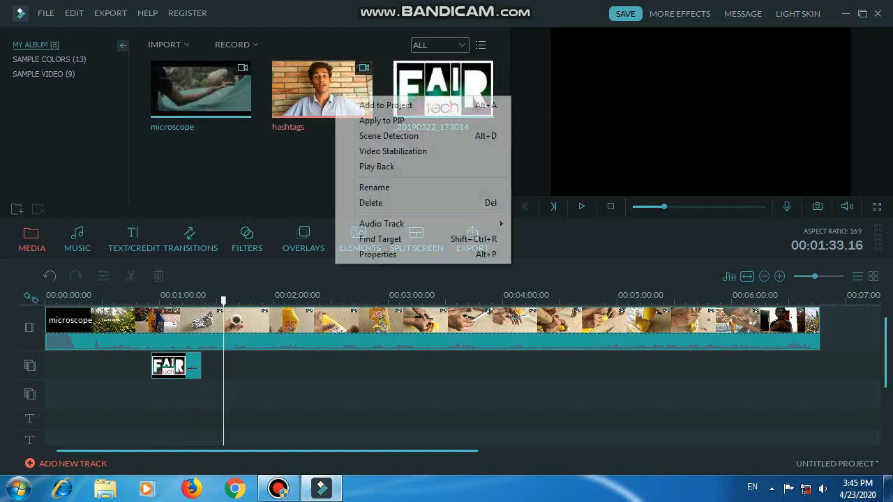
pyautogui.click(379, 117)
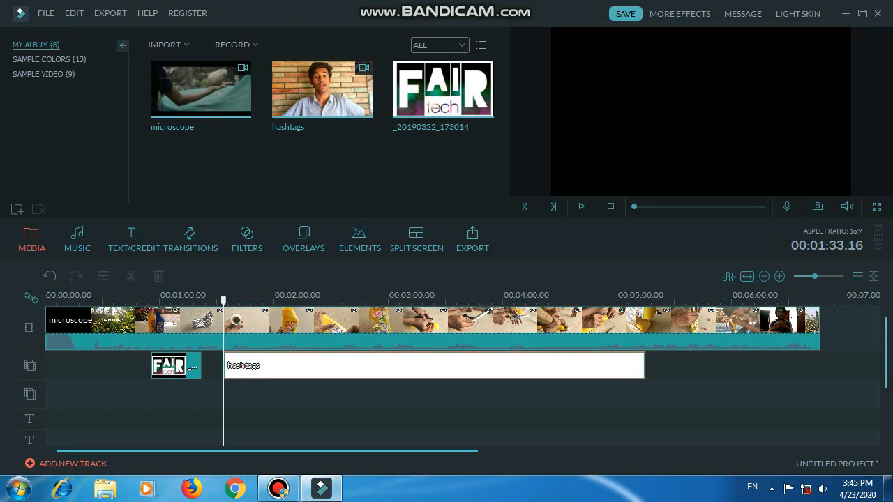
# Step: Shrink the hashtags overlay to about a third of the frame width, place it near the lower-left corner, and play the preview from 00:02:17.14
pyautogui.click(307, 298)
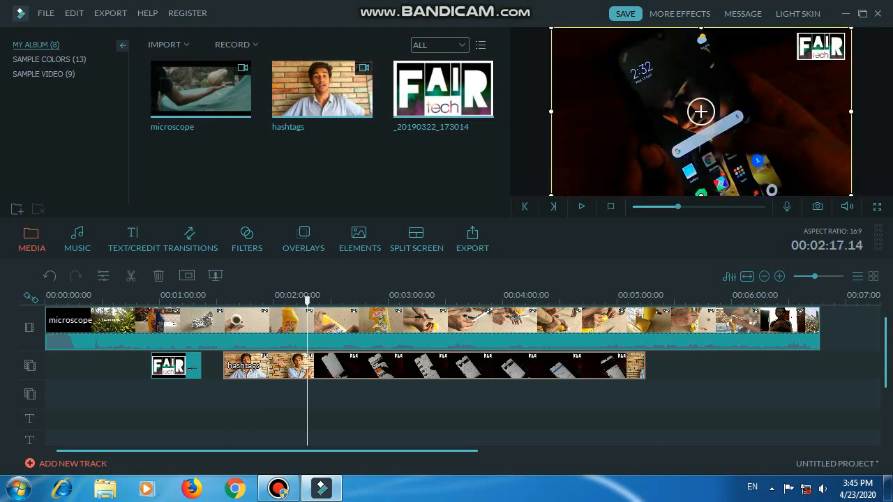
pyautogui.moveTo(851, 28); pyautogui.dragTo(652, 139)
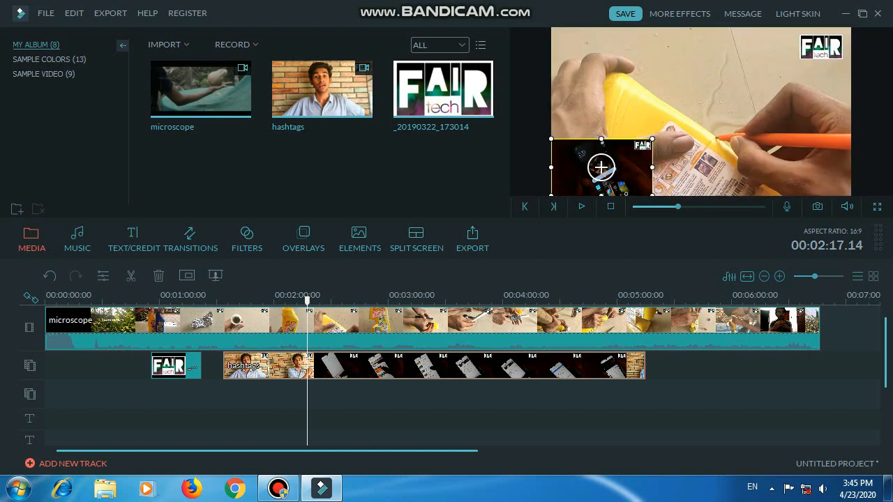
pyautogui.moveTo(601, 167); pyautogui.dragTo(602, 154)
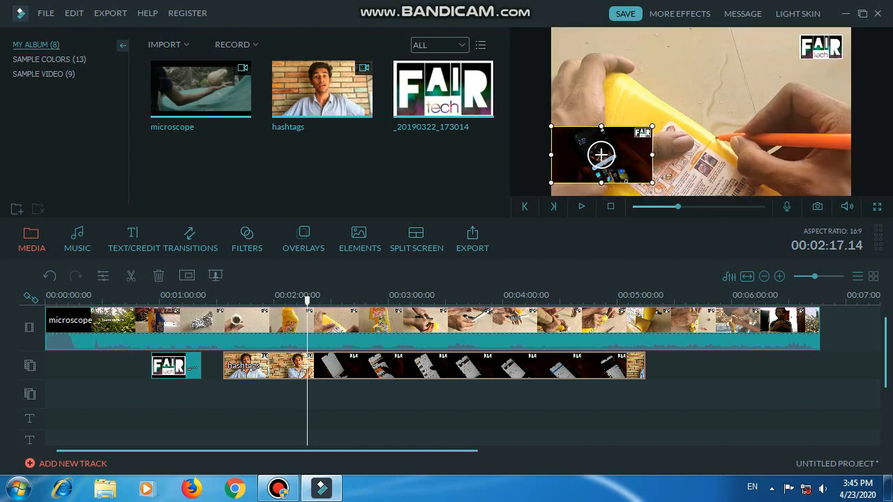
pyautogui.click(581, 206)
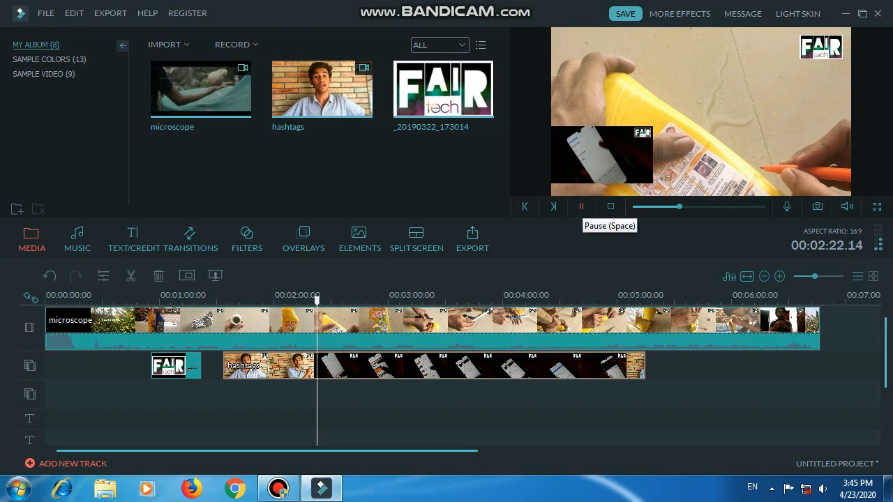
# Step: Split the hashtags overlay at 00:02:24.09 and shift its second part along the track to start at 00:02:34.24
pyautogui.click(601, 154)
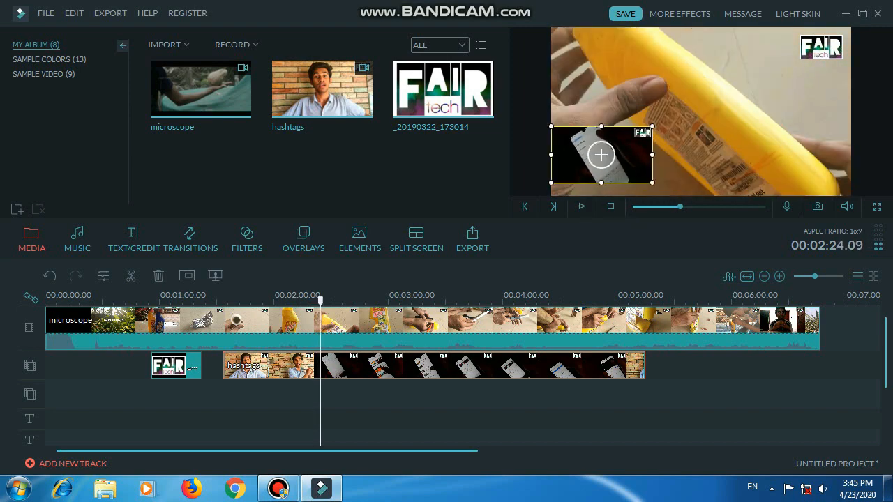
pyautogui.rightClick(601, 154)
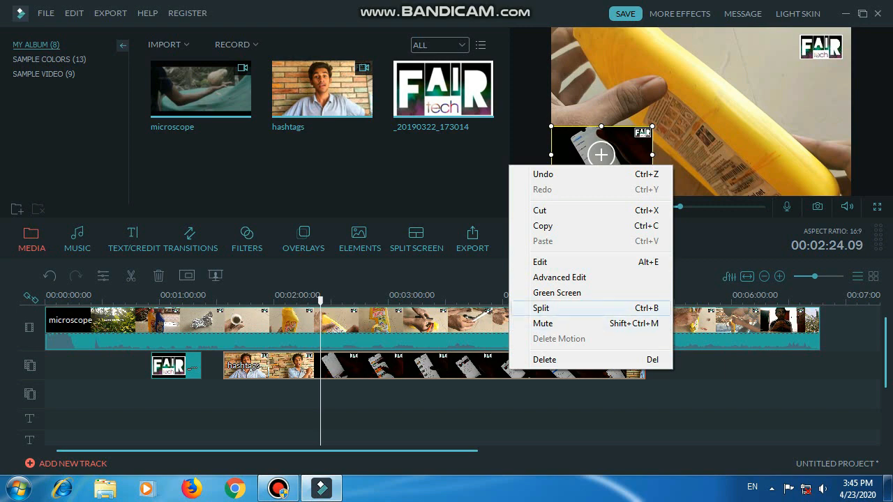
pyautogui.click(541, 308)
pyautogui.moveTo(519, 365); pyautogui.dragTo(563, 365)
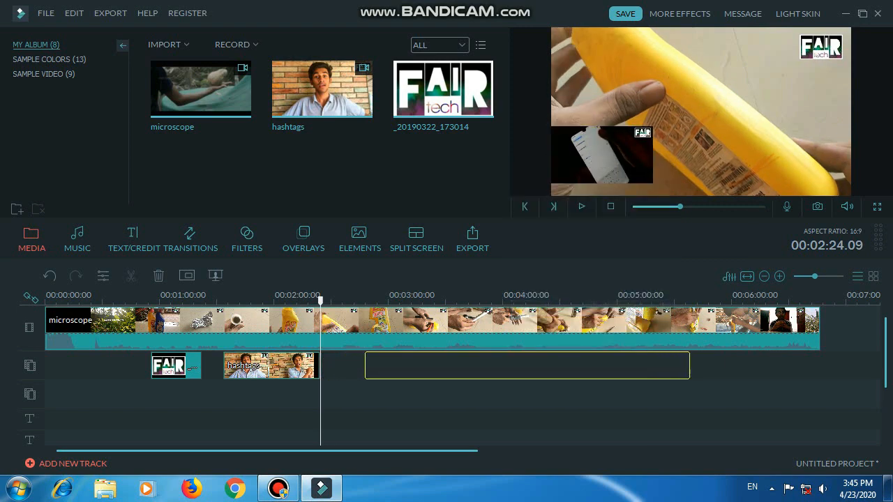
pyautogui.moveTo(397, 365); pyautogui.dragTo(373, 365)
# Step: Try muting the second hashtags overlay clip and turn its sound back on
pyautogui.rightClick(373, 364)
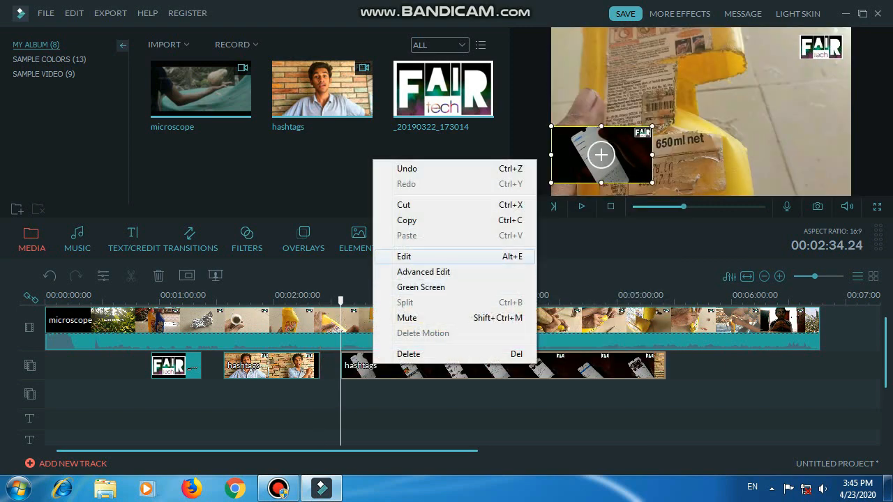
pyautogui.click(421, 318)
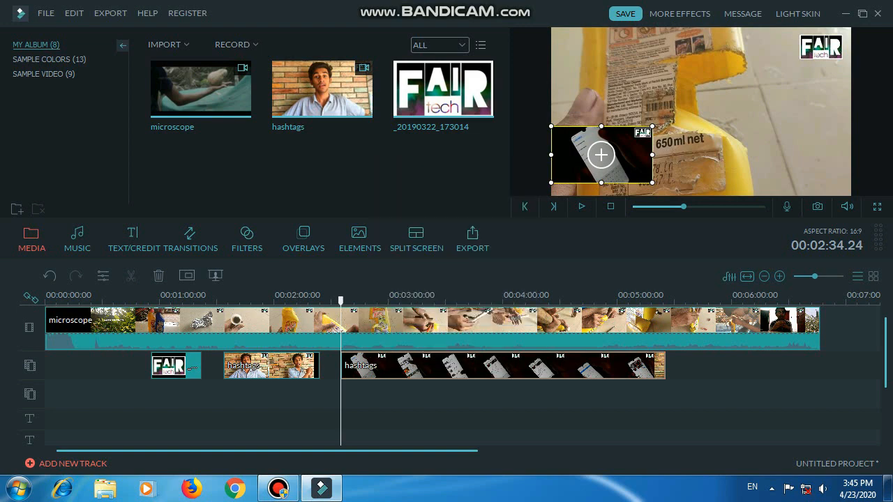
pyautogui.rightClick(601, 155)
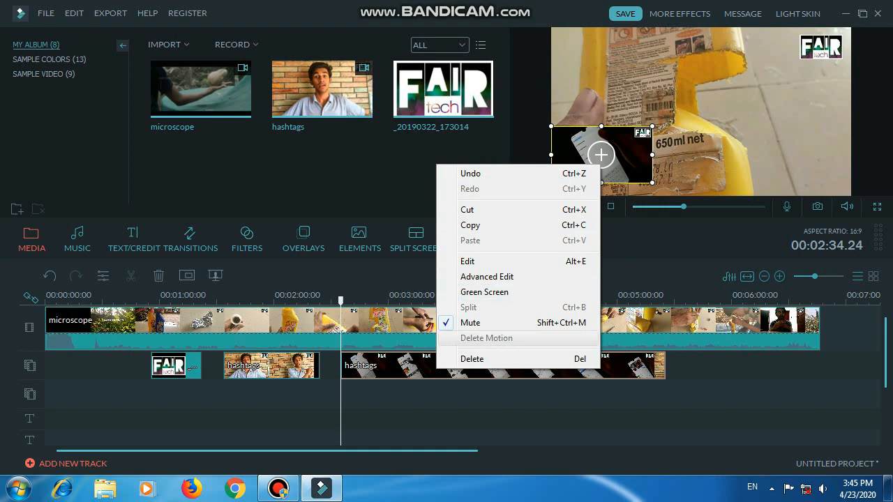
pyautogui.click(488, 322)
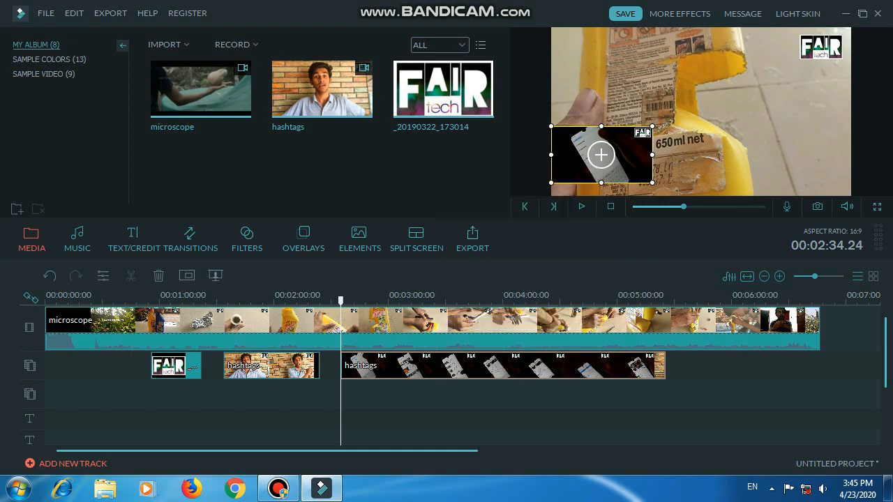
# Step: View the advanced mask options for the second hashtags overlay clip and close them without changes
pyautogui.rightClick(449, 356)
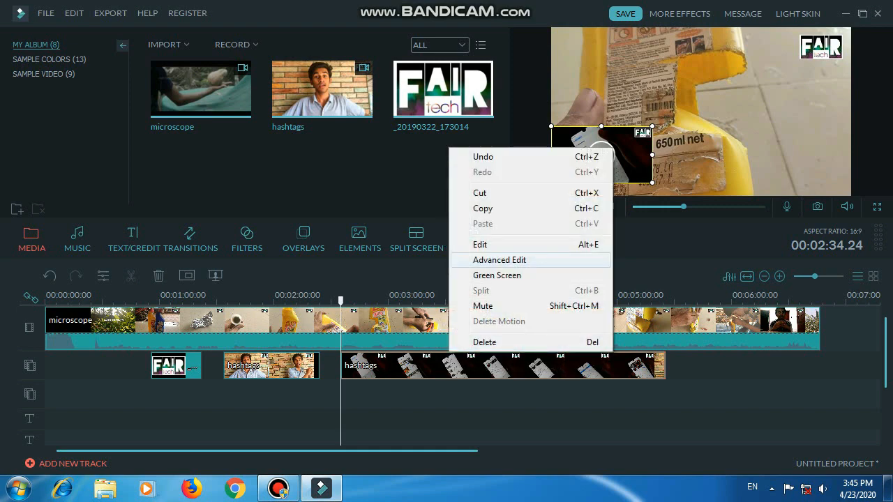
pyautogui.click(499, 260)
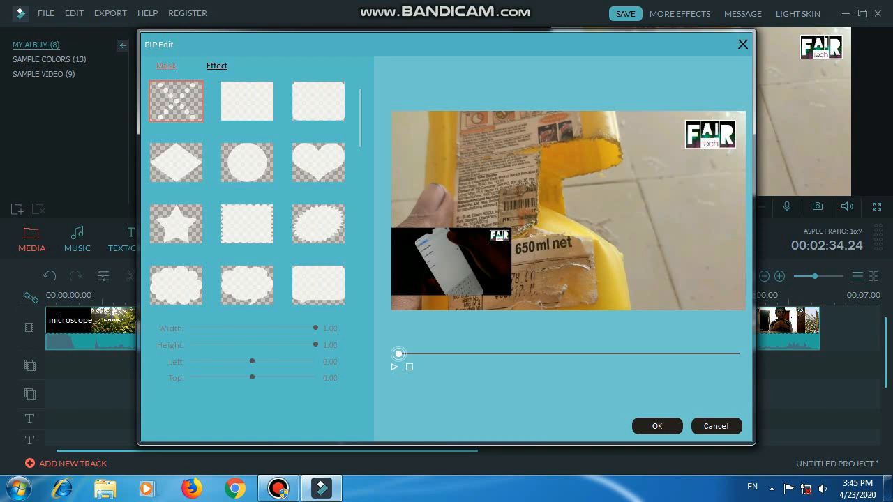
pyautogui.click(742, 43)
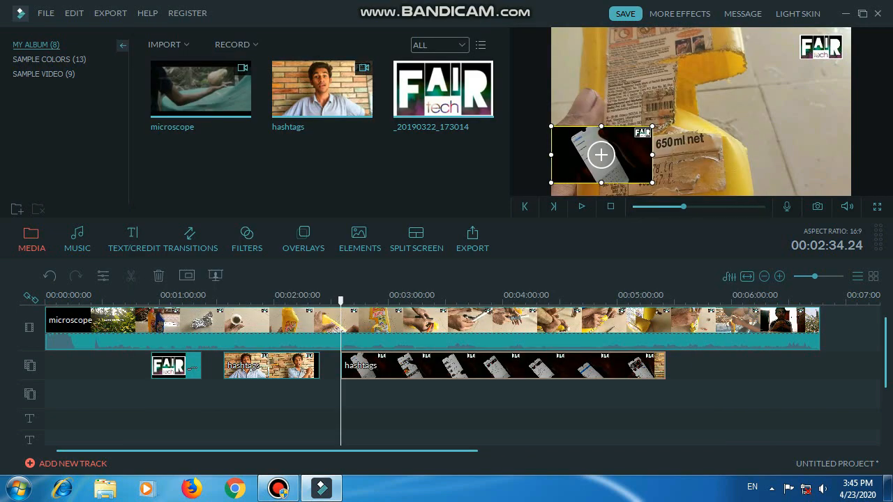
# Step: Place the playhead at 00:02:51.14 and view the motion presets of the second hashtags overlay clip, accepting the existing settings
pyautogui.moveTo(341, 301); pyautogui.dragTo(372, 300)
pyautogui.rightClick(408, 370)
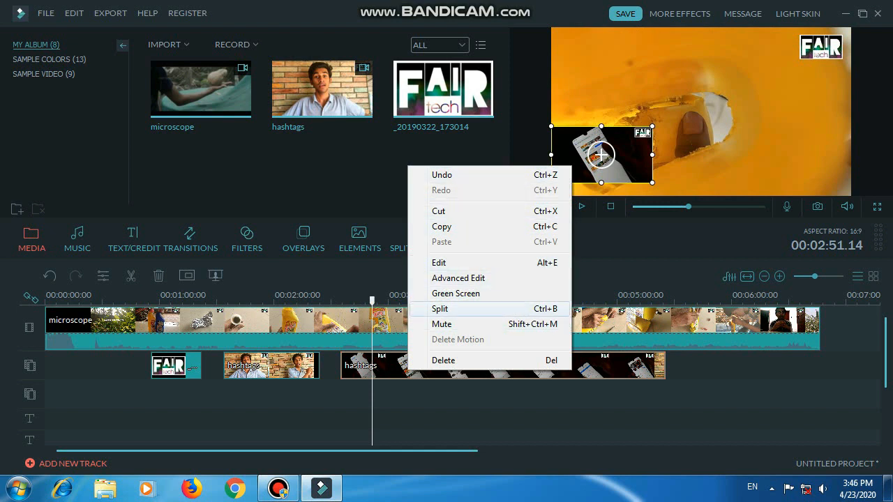
pyautogui.click(453, 262)
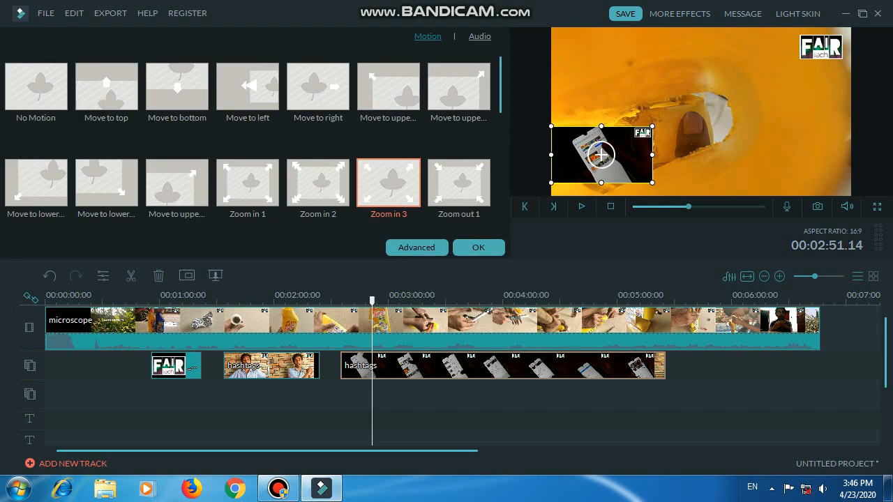
pyautogui.click(479, 247)
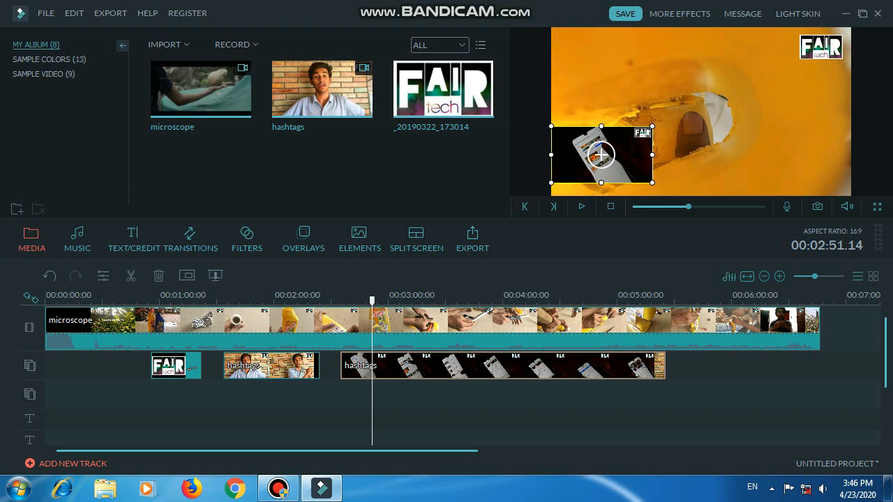
# Step: Move the playhead to 00:03:40.15, open the export settings and browse output formats such as AVI, MKV and 3GP, ending on MP4
pyautogui.moveTo(372, 301); pyautogui.dragTo(466, 301)
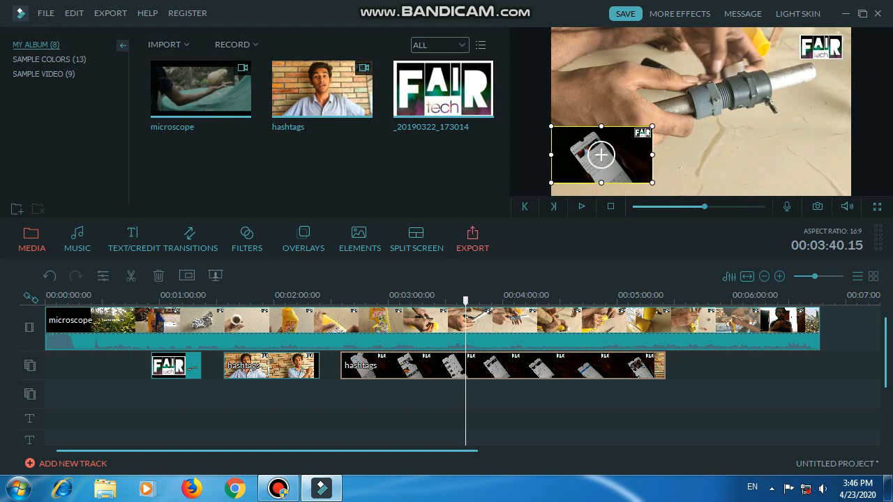
pyautogui.click(472, 239)
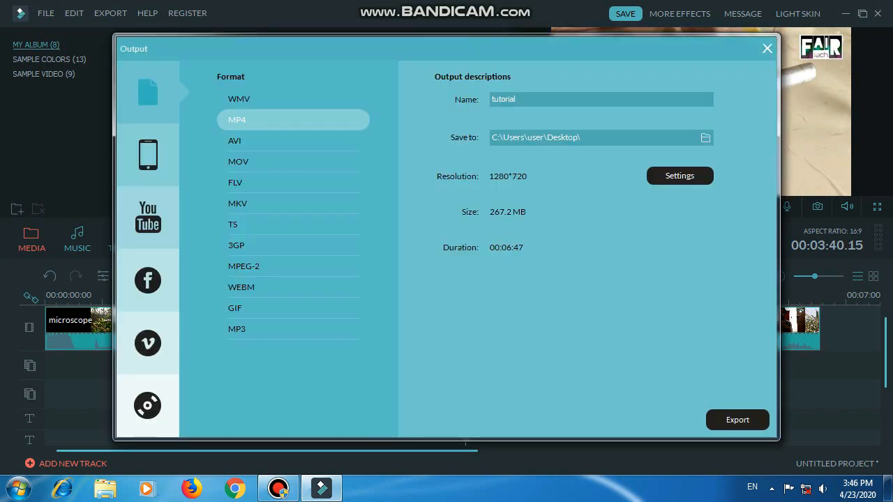
pyautogui.click(279, 99)
pyautogui.click(279, 120)
pyautogui.click(279, 141)
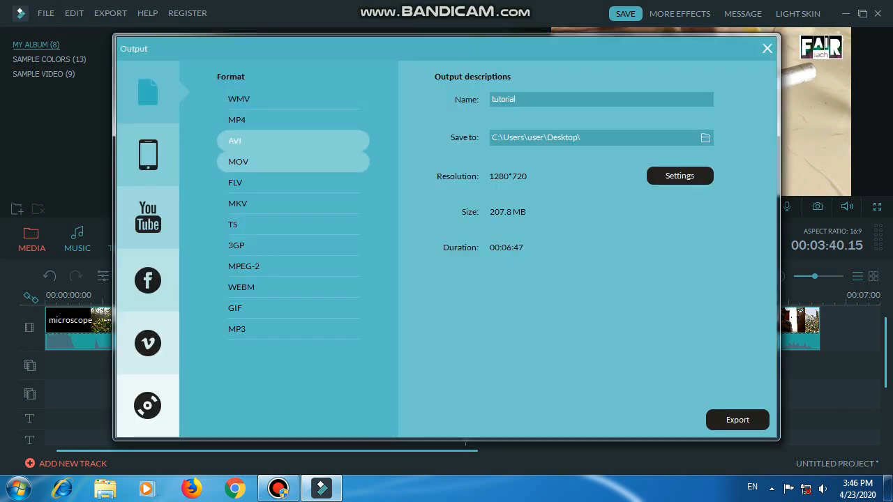
pyautogui.click(279, 162)
pyautogui.click(279, 183)
pyautogui.click(279, 204)
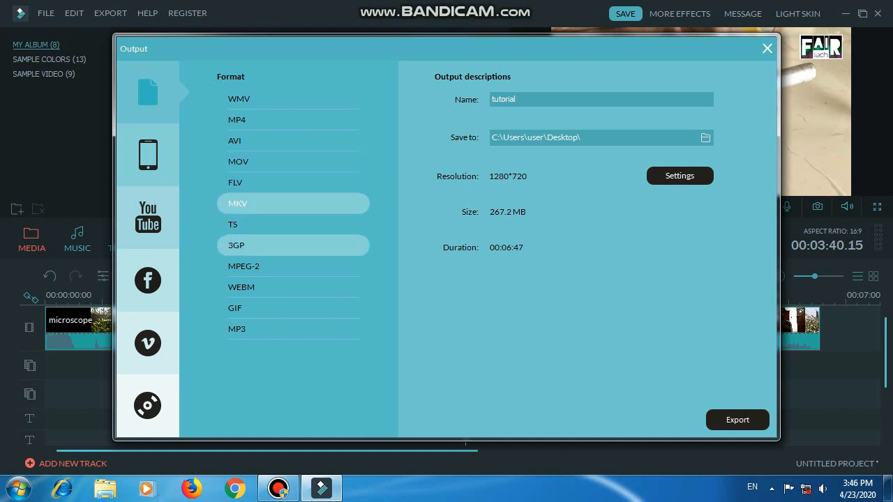
pyautogui.click(279, 245)
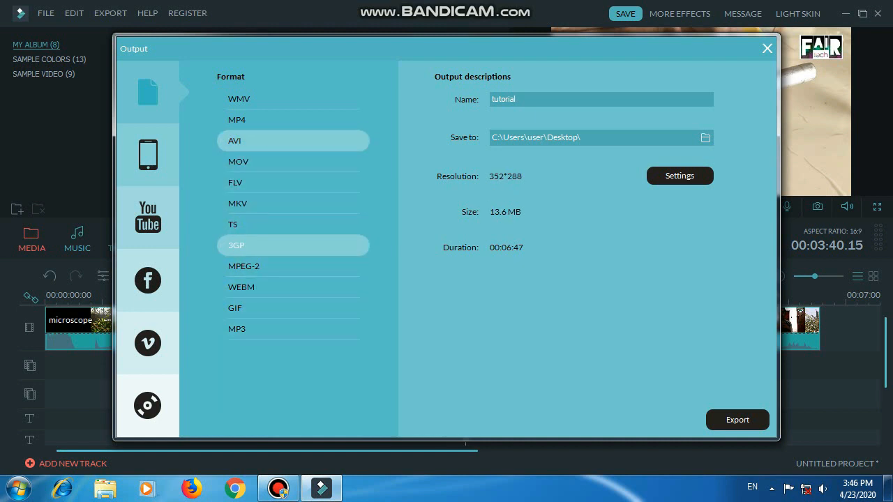
pyautogui.click(279, 120)
# Step: Review the device, YouTube, Facebook, Vimeo and DVD output options, and return to the local file formats
pyautogui.click(148, 155)
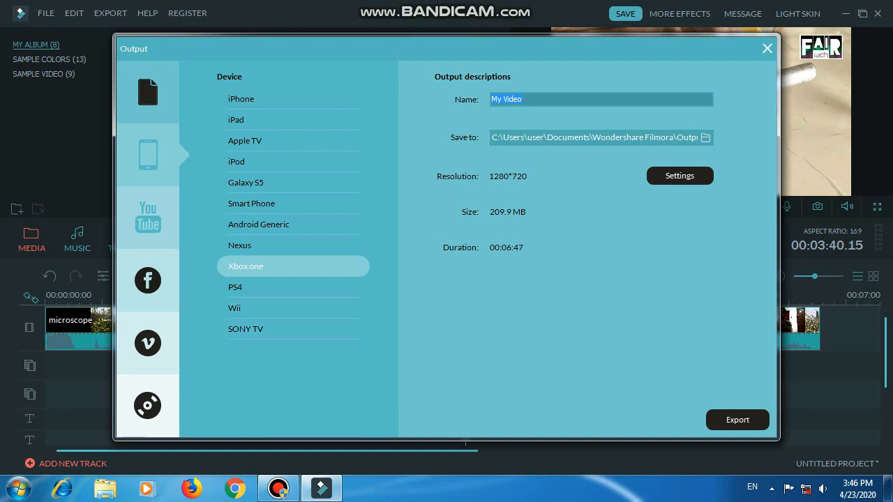
pyautogui.click(148, 216)
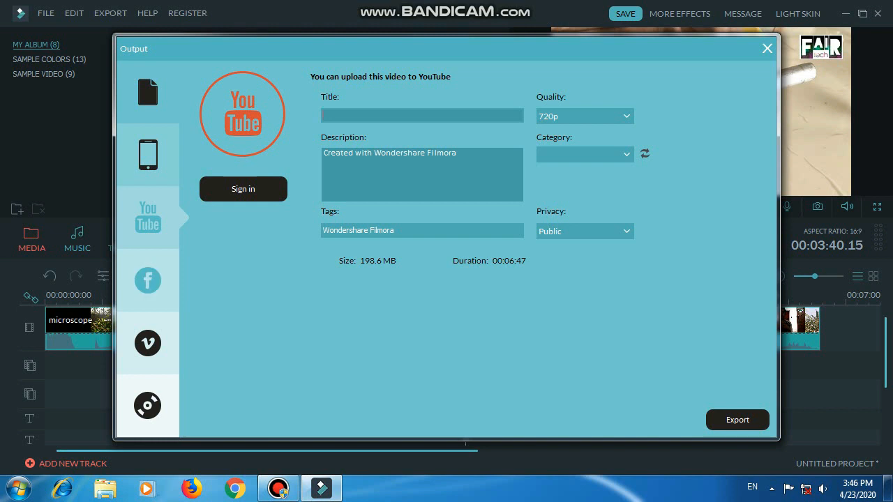
pyautogui.click(147, 280)
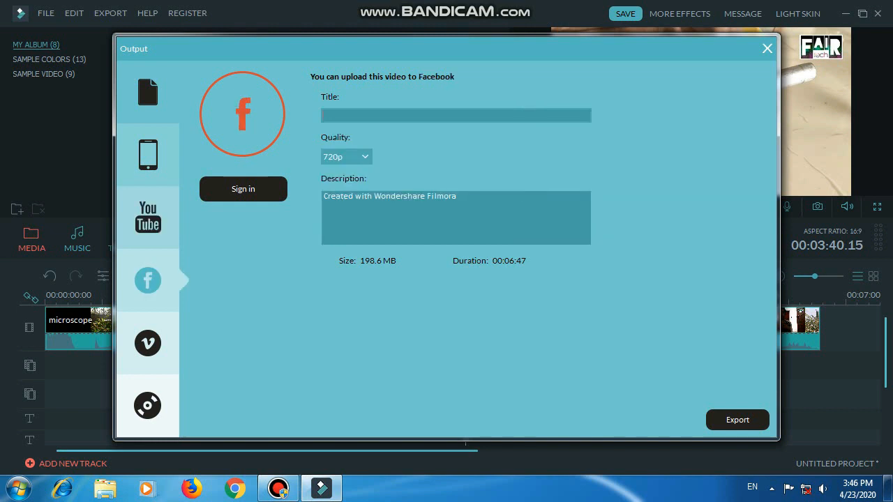
pyautogui.click(147, 343)
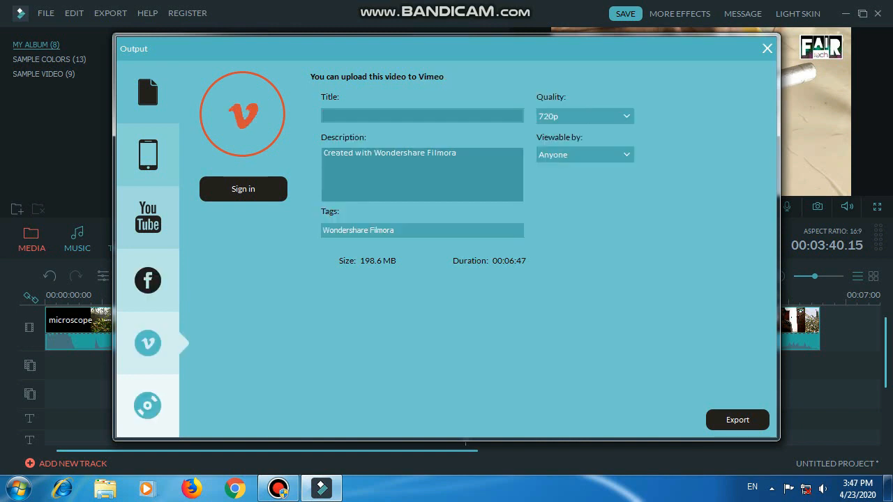
pyautogui.click(147, 406)
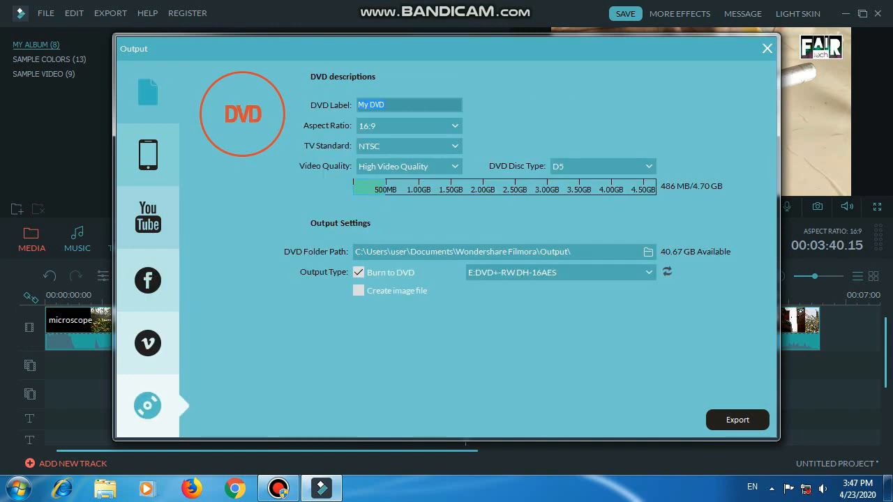
pyautogui.click(147, 91)
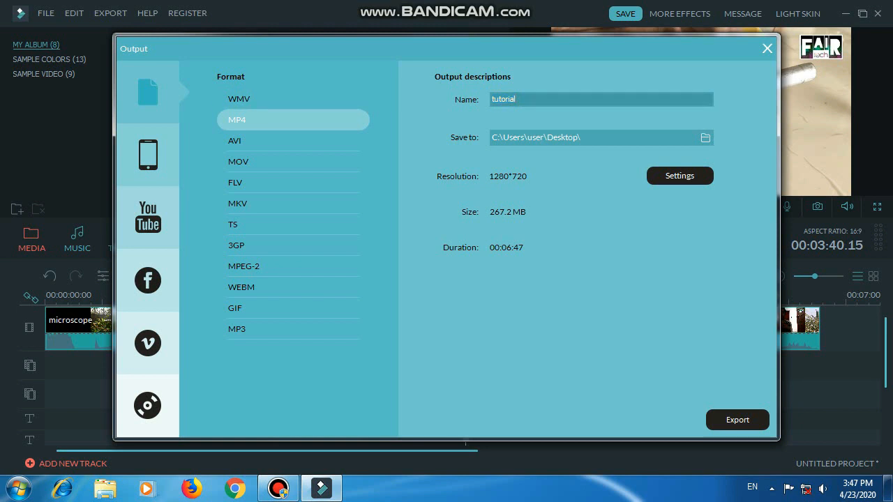
# Step: Browse the available destination folders for the exported video and cancel the folder selection
pyautogui.click(705, 138)
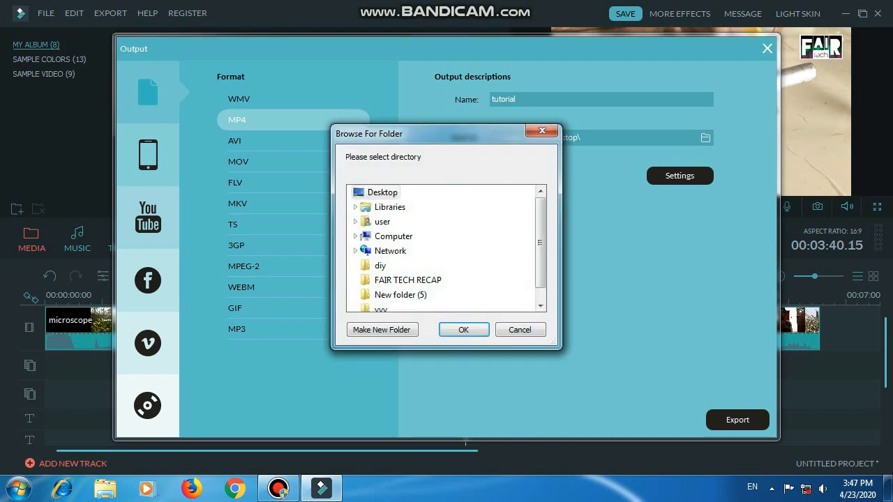
pyautogui.scroll(-1, 447, 248)
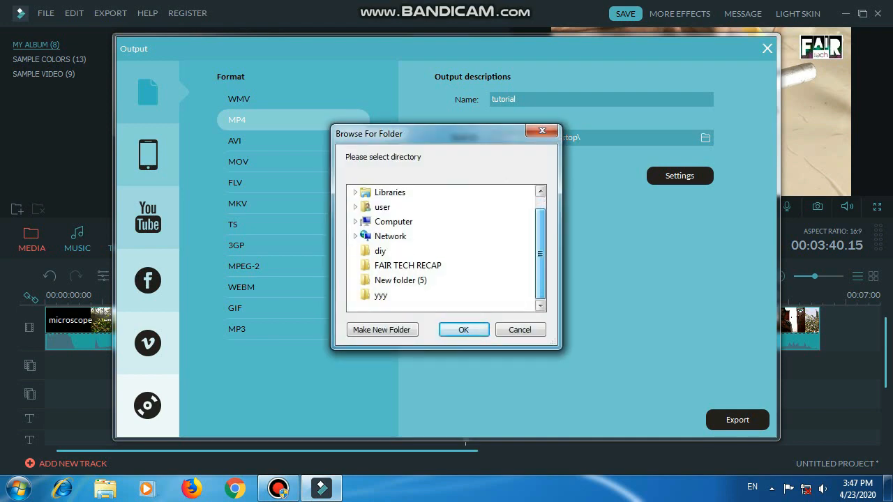
pyautogui.moveTo(540, 254); pyautogui.dragTo(540, 241)
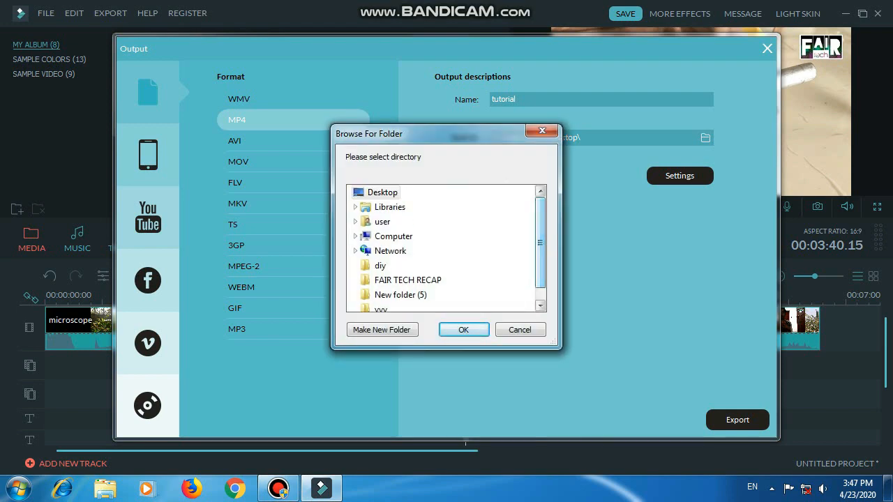
pyautogui.click(541, 131)
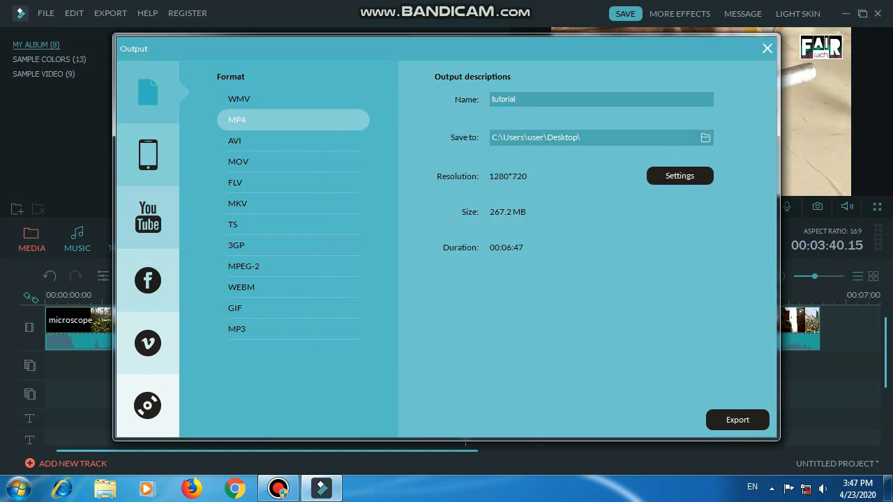
# Step: Examine the quality, video and audio encoding settings for the MP4 output, and leave the export window
pyautogui.click(679, 176)
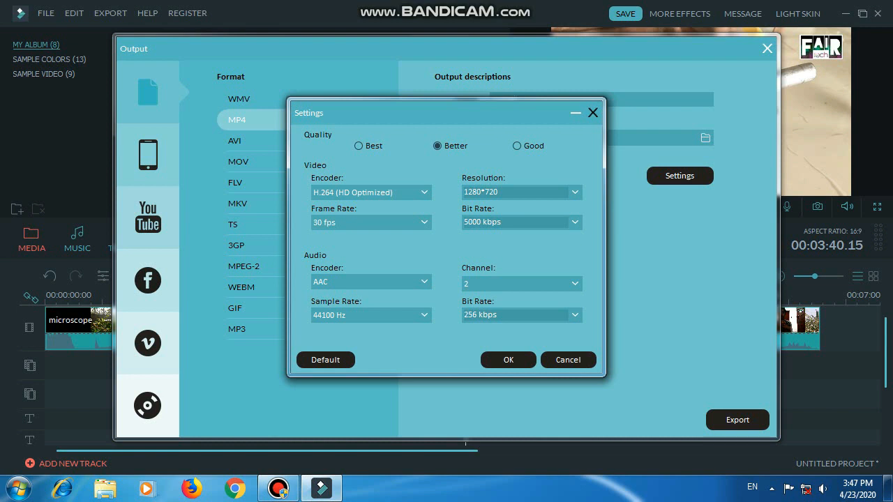
pyautogui.click(593, 113)
pyautogui.click(738, 420)
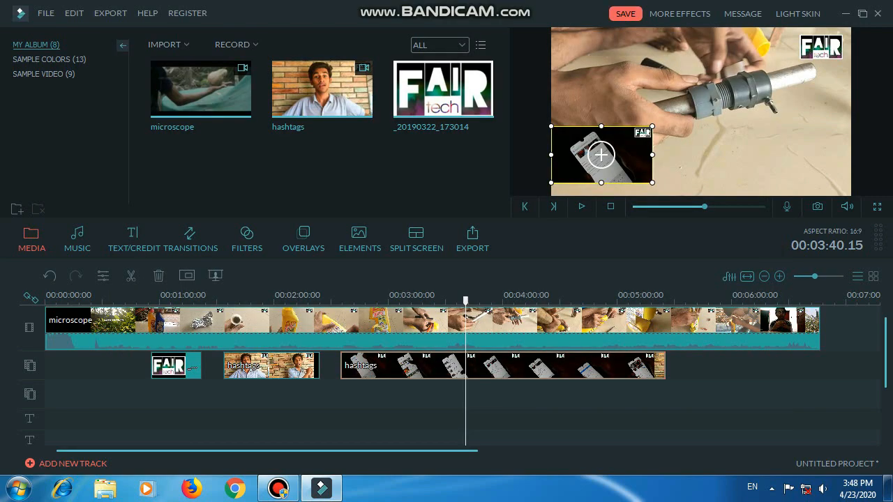
# Step: Try to save the project under the file name blum
pyautogui.hotkey('ctrl', 's')
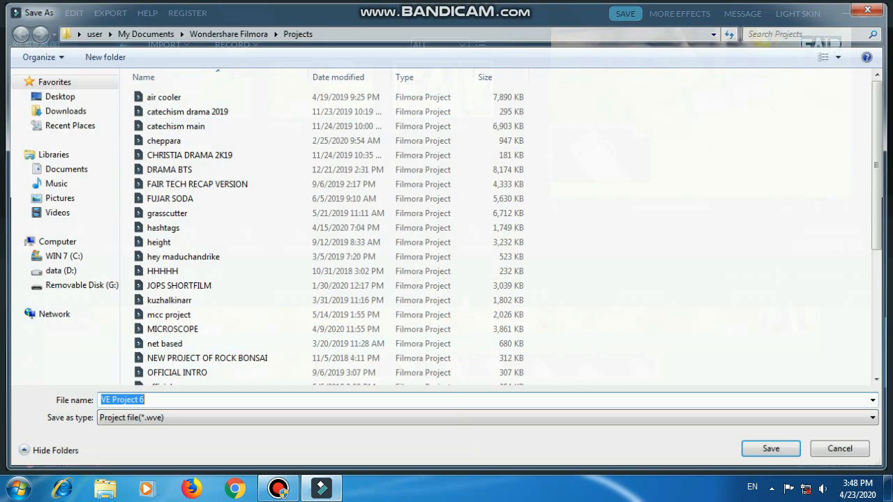
pyautogui.press('BackSpace')
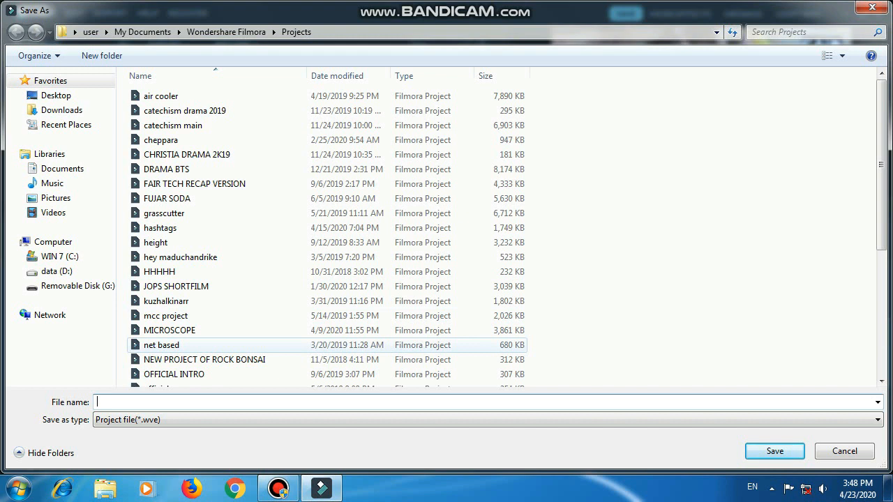
pyautogui.write('blum')
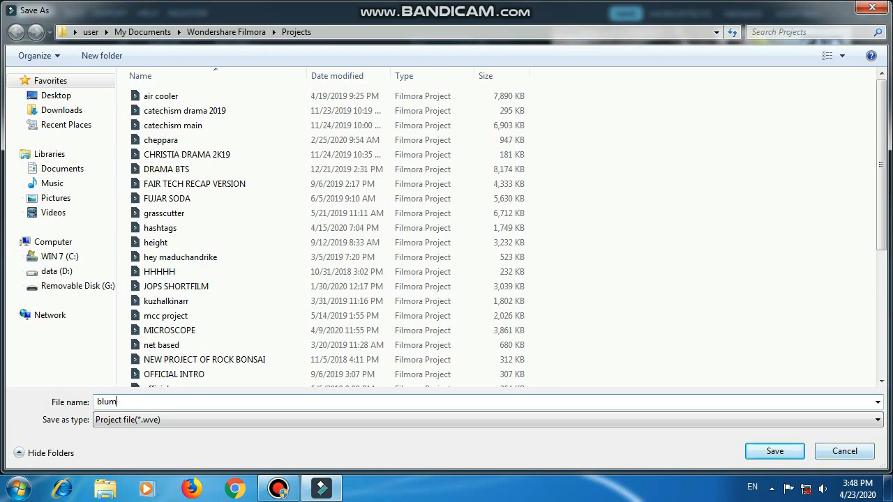
pyautogui.click(872, 7)
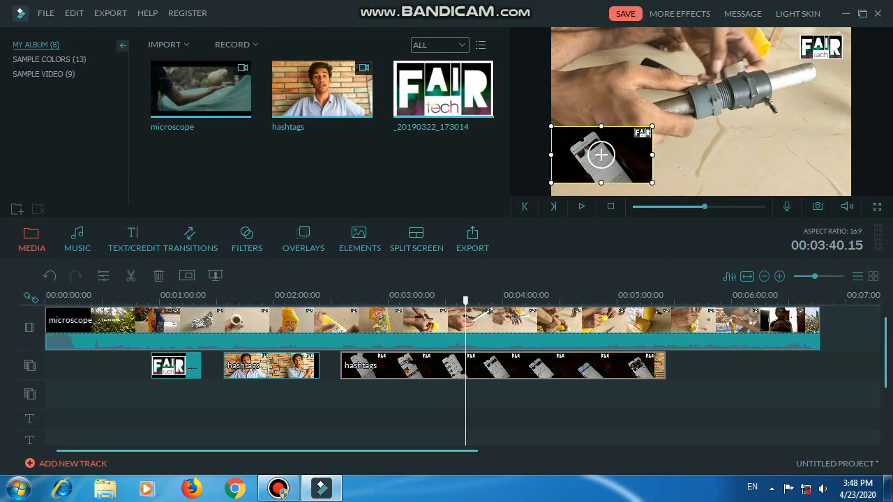
# Step: Save the project in the Projects folder as a Filmora project file named tutorial
pyautogui.click(624, 14)
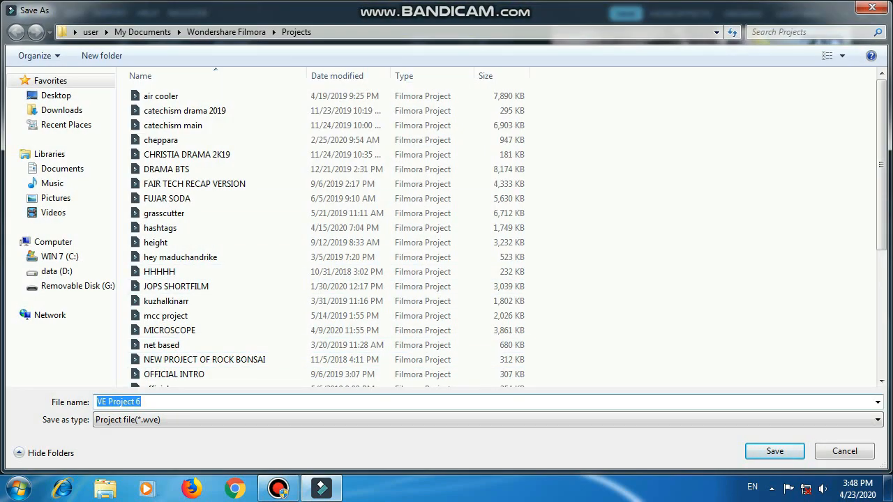
pyautogui.moveTo(882, 164)
pyautogui.mouseDown()
pyautogui.moveTo(881, 231)
pyautogui.moveTo(881, 165)
pyautogui.mouseUp()
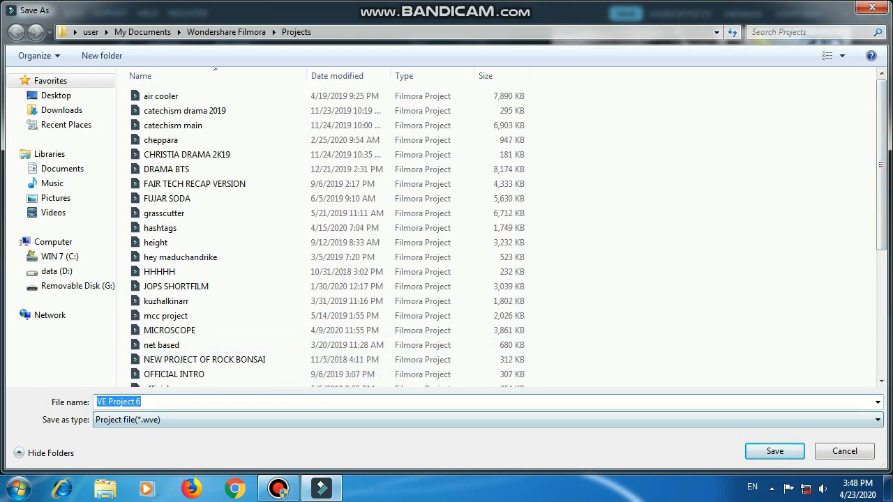
pyautogui.click(155, 401)
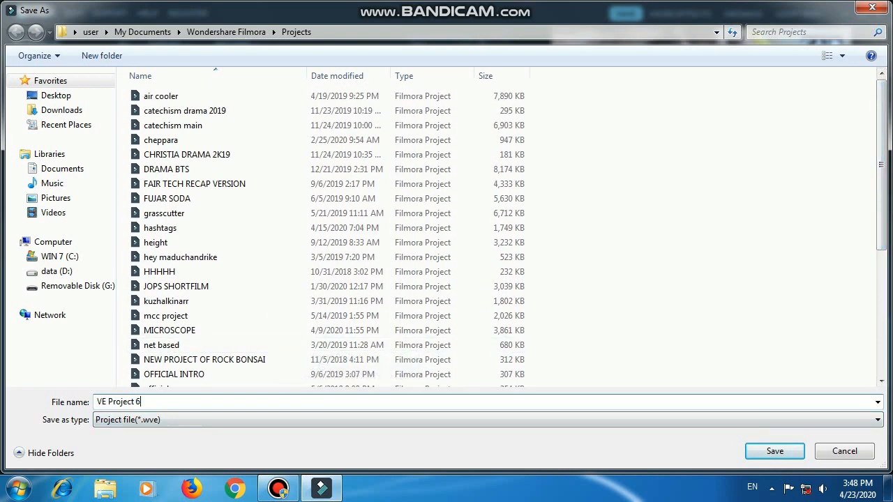
pyautogui.press('BackSpace')
pyautogui.press('BackSpace')
pyautogui.press('BackSpace')
pyautogui.press('BackSpace')
pyautogui.press('BackSpace')
pyautogui.press('BackSpace')
pyautogui.press('BackSpace')
pyautogui.press('BackSpace')
pyautogui.press('BackSpace')
pyautogui.press('BackSpace')
pyautogui.press('BackSpace')
pyautogui.press('BackSpace')
pyautogui.write('tutorial')
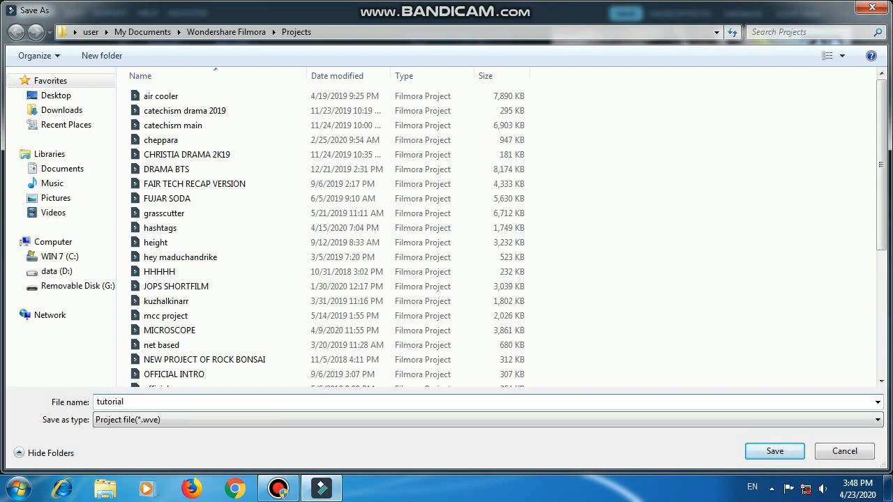
pyautogui.click(774, 451)
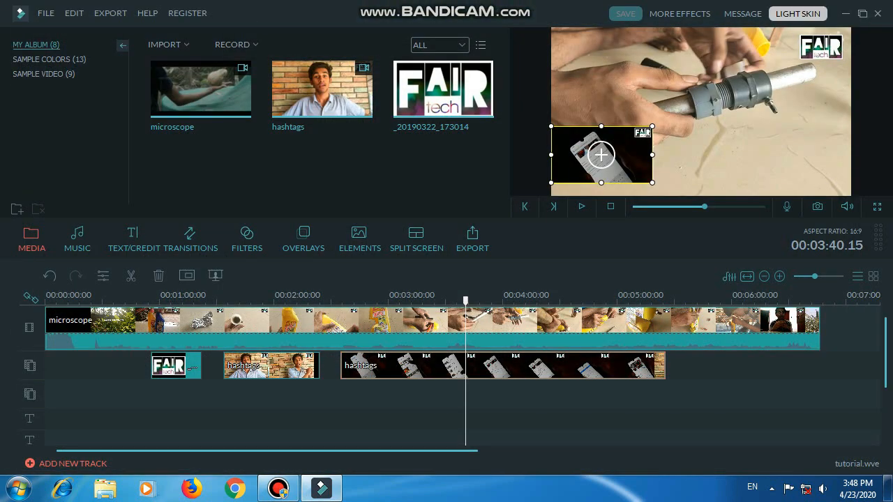
# Step: Try out the light skin for the interface and return to the dark skin
pyautogui.click(797, 13)
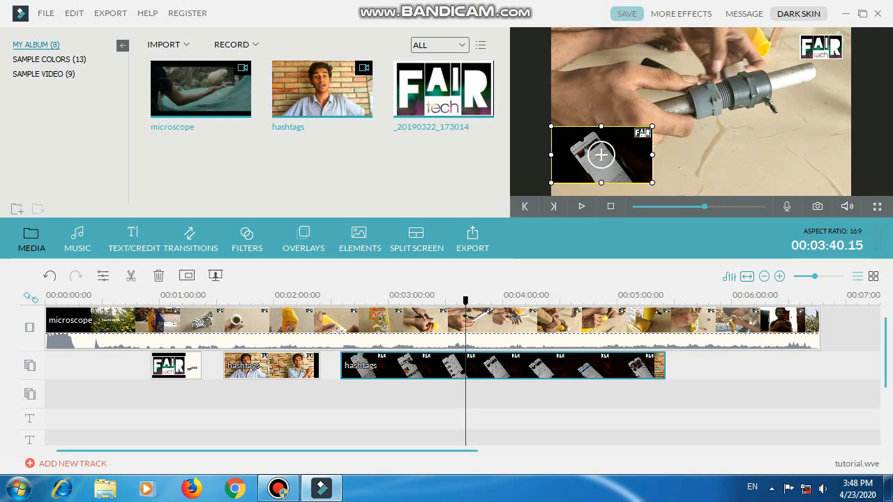
pyautogui.click(798, 13)
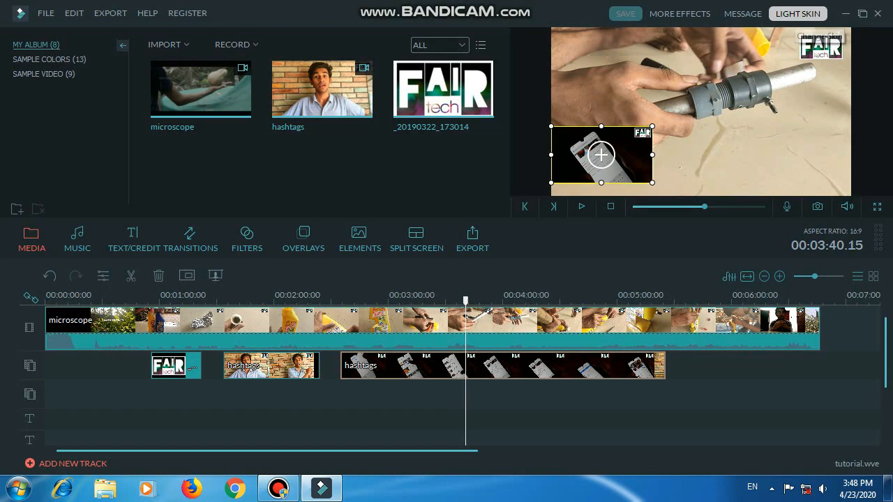
pyautogui.click(798, 13)
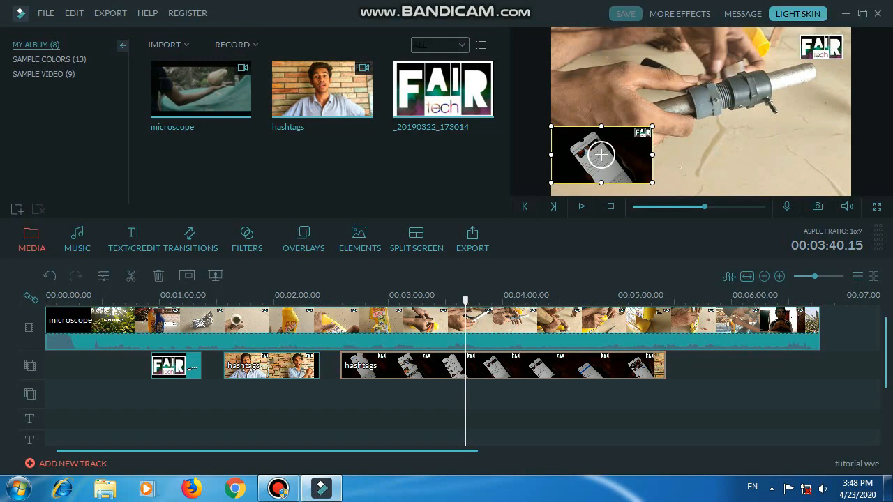